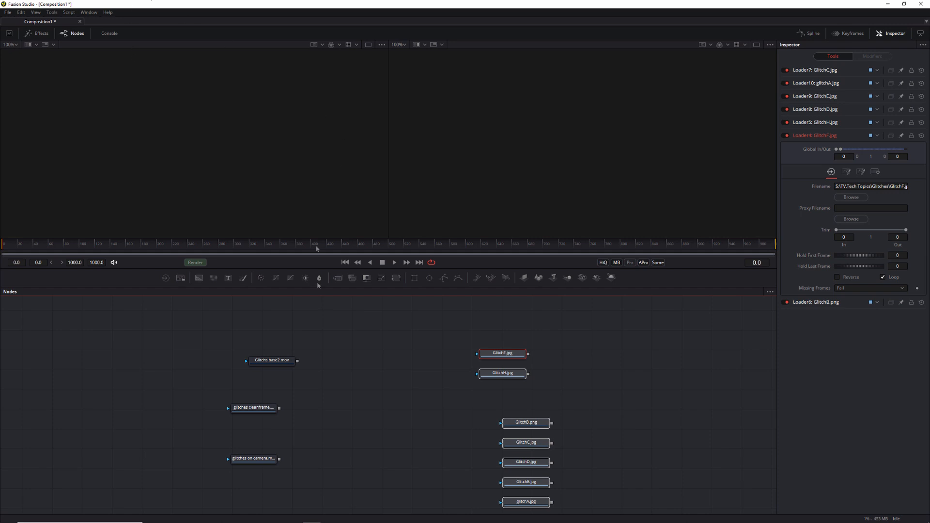
Step: Line up the GlitchF.jpg and GlitchH.jpg loaders with the other glitch images and display glitches on camera.mov in the second viewer
drag(534, 342, 541, 399)
drag(461, 375, 445, 328)
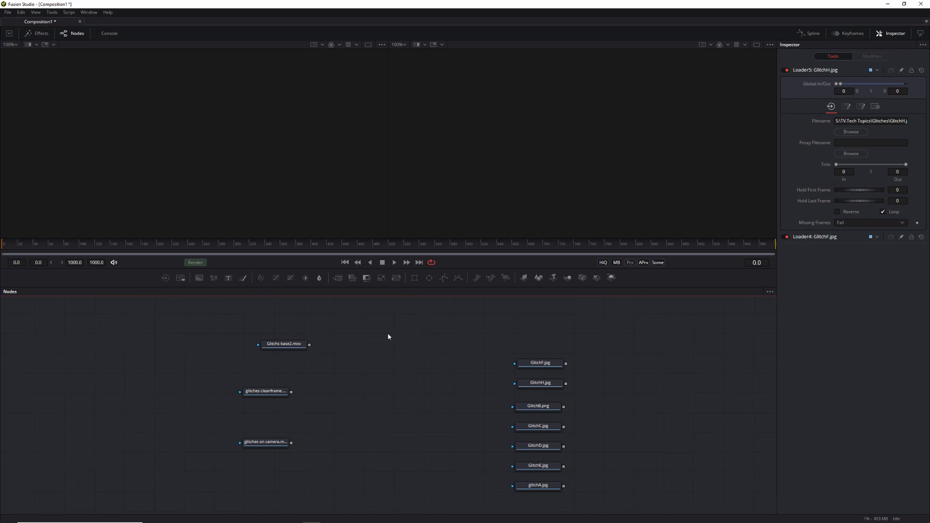
drag(259, 445, 509, 173)
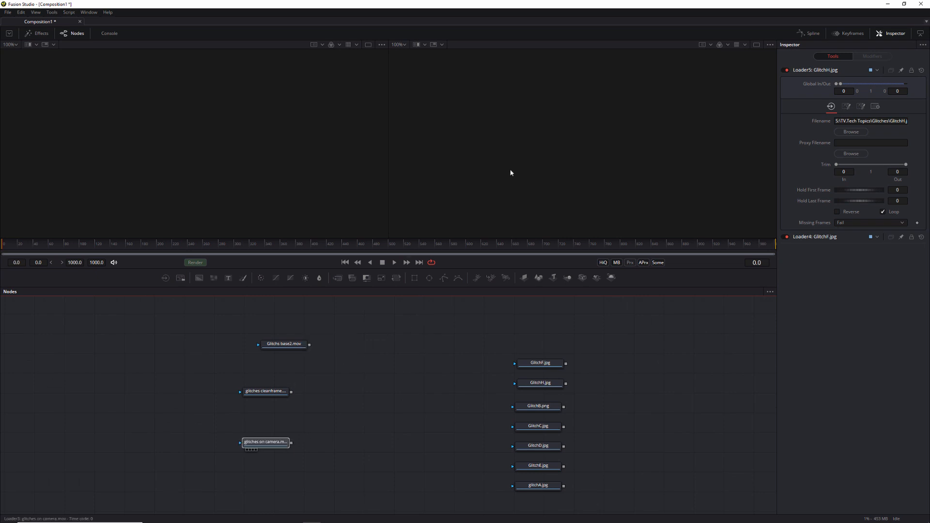
scroll(598, 168, down, 5)
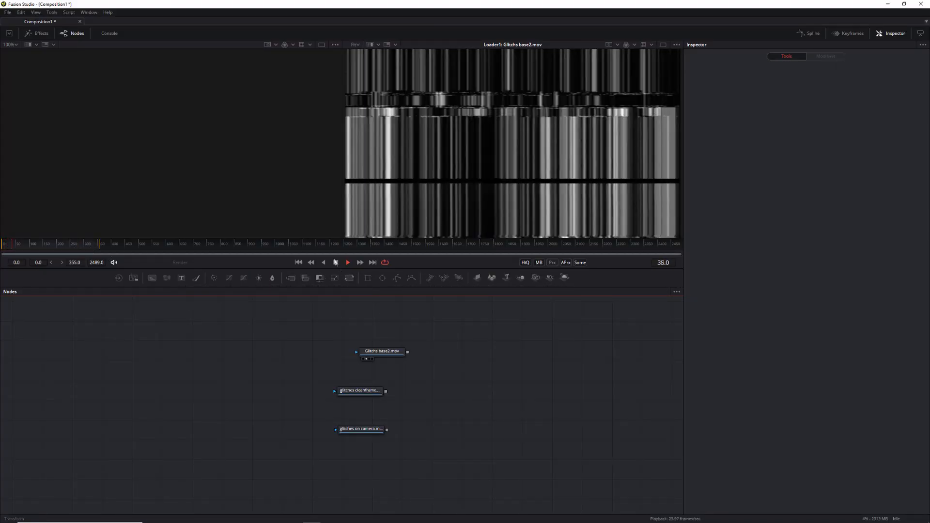
Step: Play back the Glitchs base2.mov clip from frame 0 to review its glitch pattern
click(22, 243)
drag(23, 239, 3, 248)
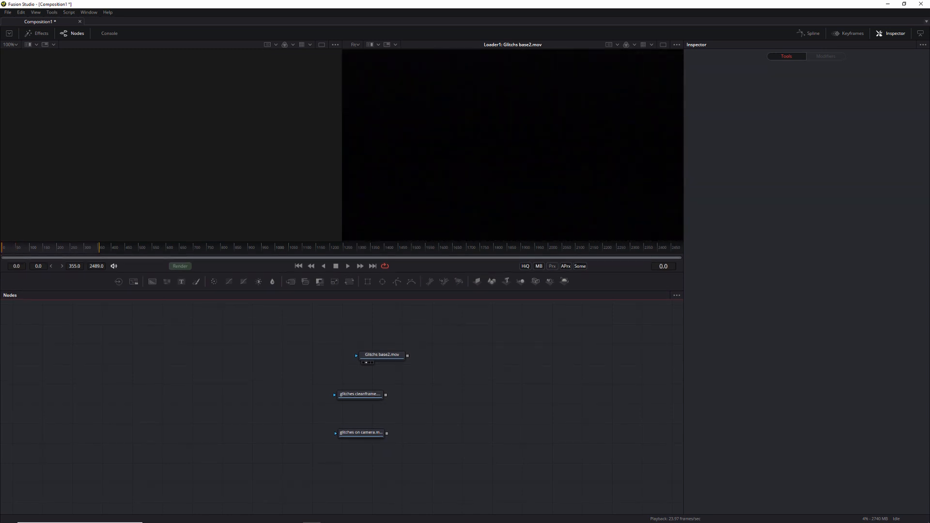
key(space)
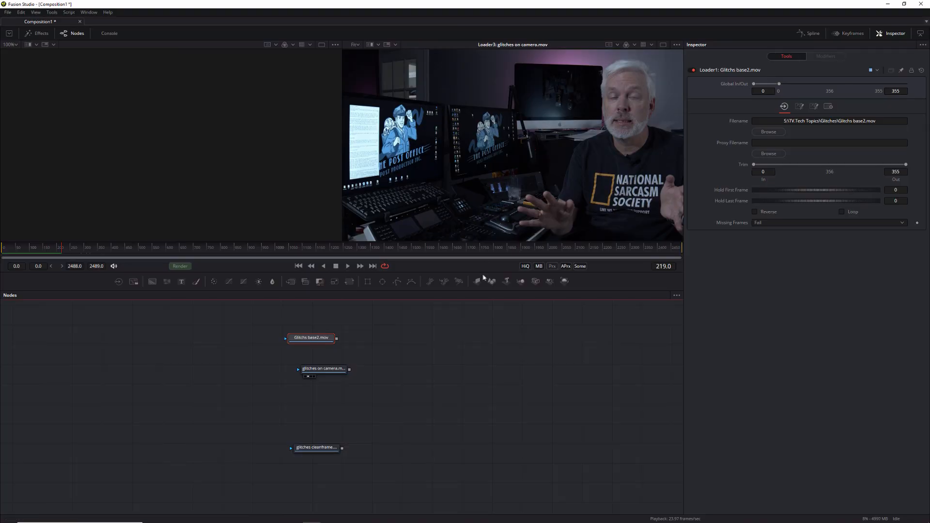
Step: Add a Displace node after the glitches on camera.mov loader
click(341, 367)
key(shift+space)
text(dir)
key(BackSpace)
text(s)
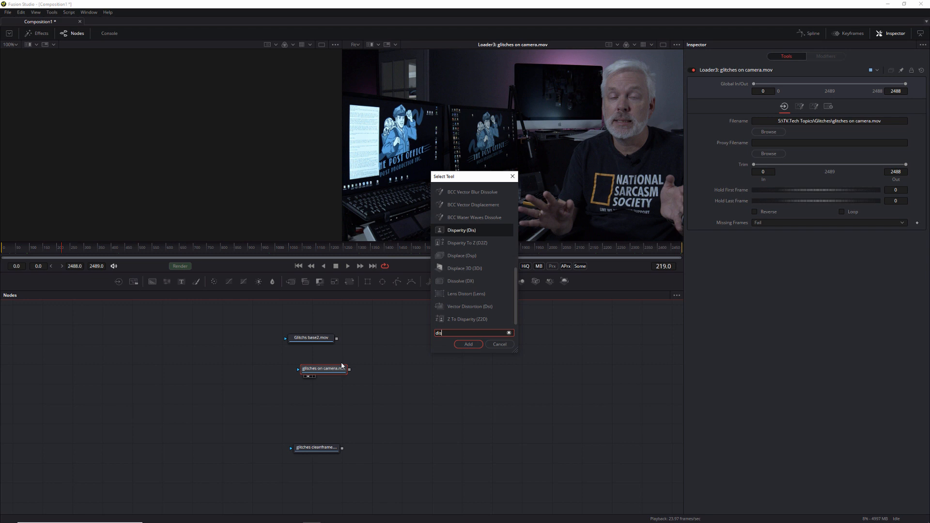
key(Down)
key(Down)
key(Down)
key(Up)
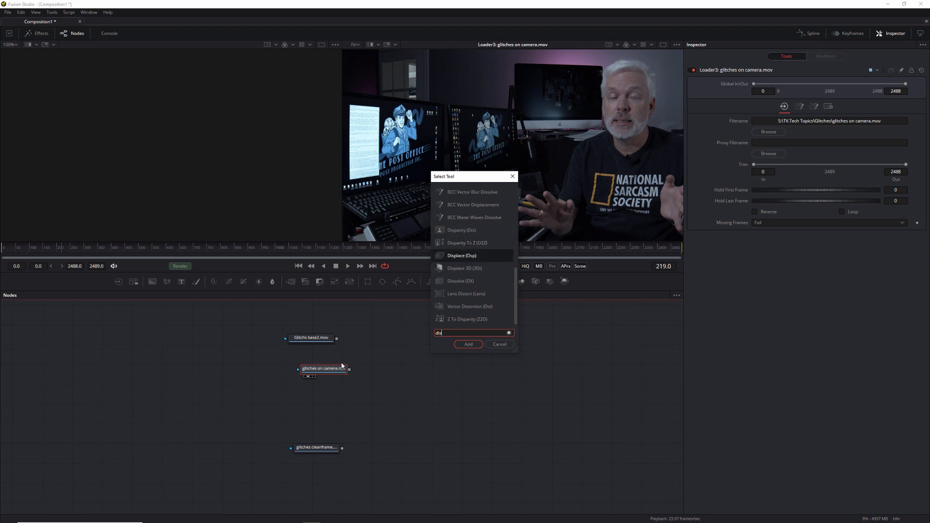
key(Return)
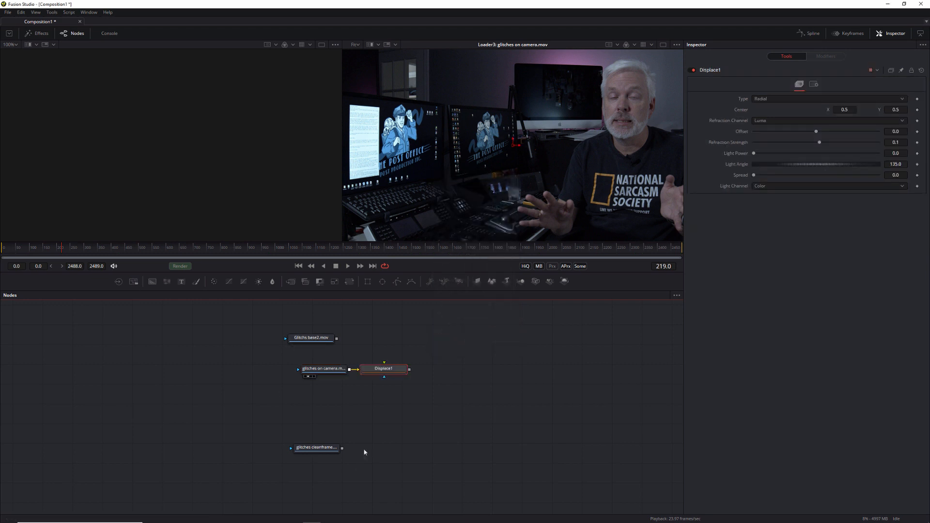
Step: Feed Glitchs base2.mov into the Displace node's foreground input and display the Displace output in the second viewer
drag(391, 372, 530, 208)
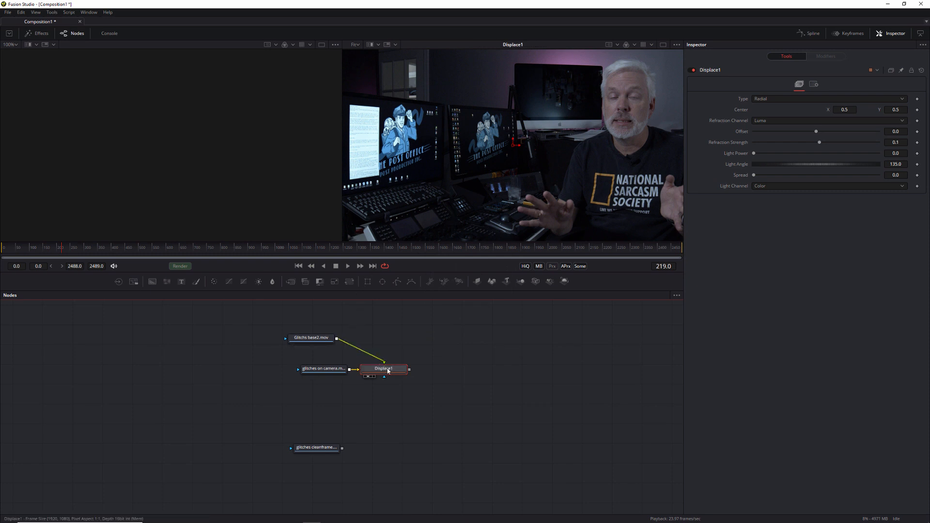
drag(388, 371, 386, 369)
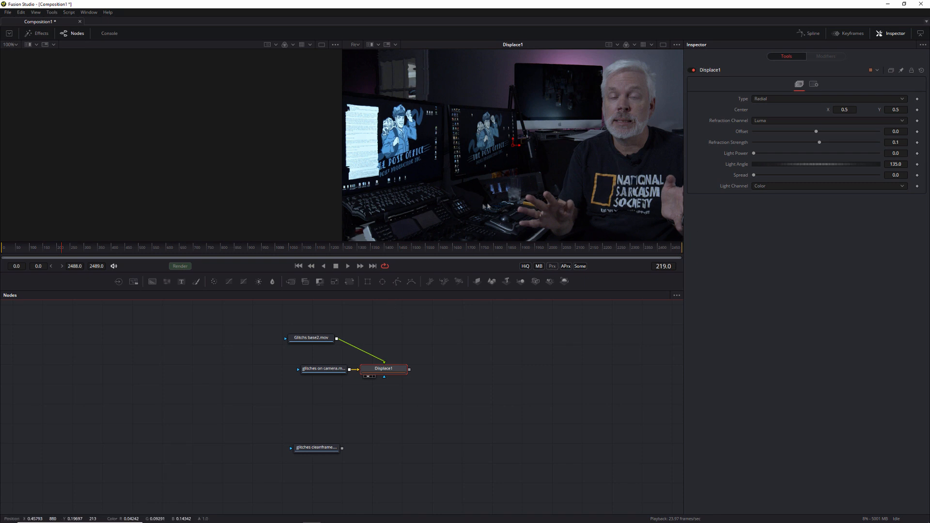
Step: Display Glitchs base2.mov in the first viewer, with the whole frame fitting inside it
drag(301, 336, 187, 176)
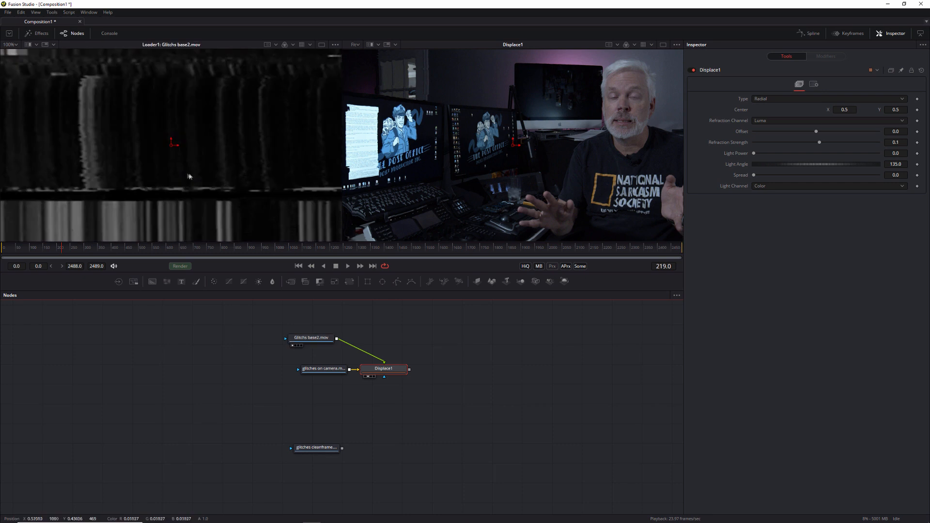
drag(254, 138, 199, 164)
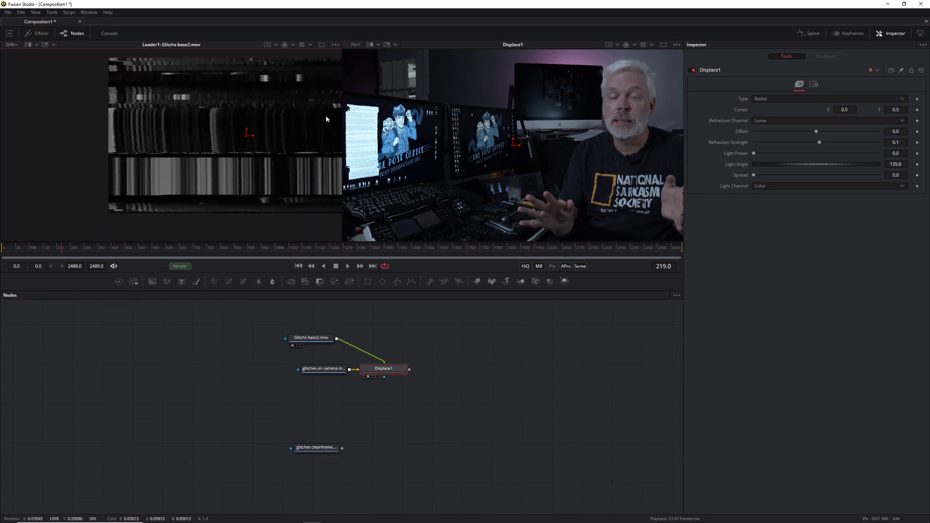
drag(325, 114, 248, 130)
Step: Insert a Color Corrector node between Glitchs base2.mov and the Displace node
click(304, 341)
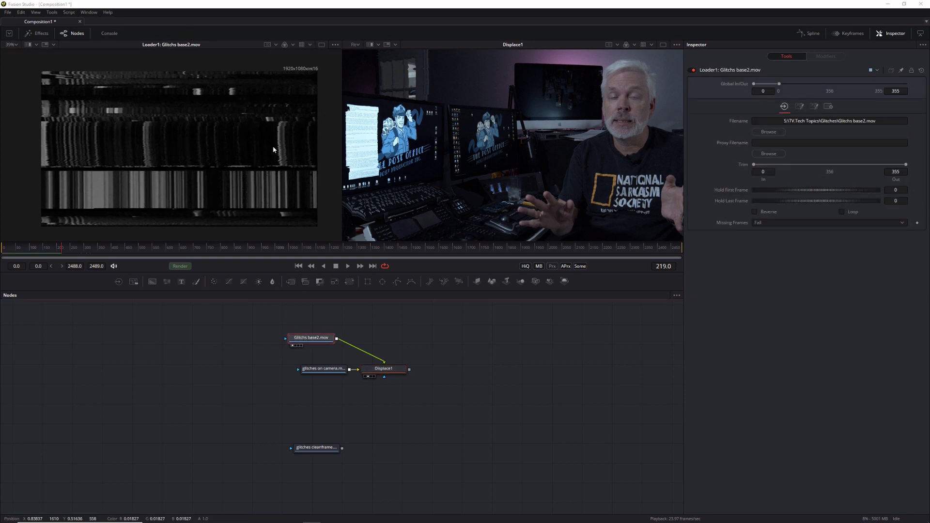
key(shift+space)
text(col)
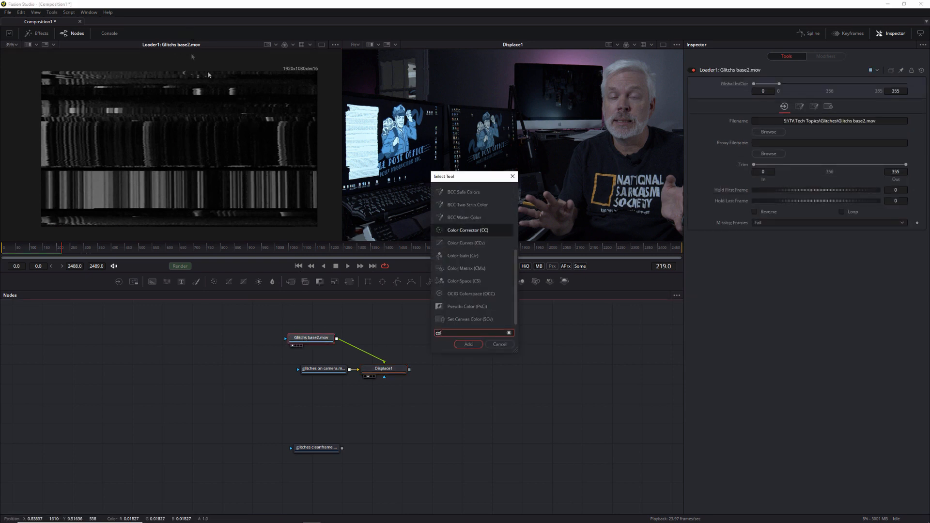
click(464, 345)
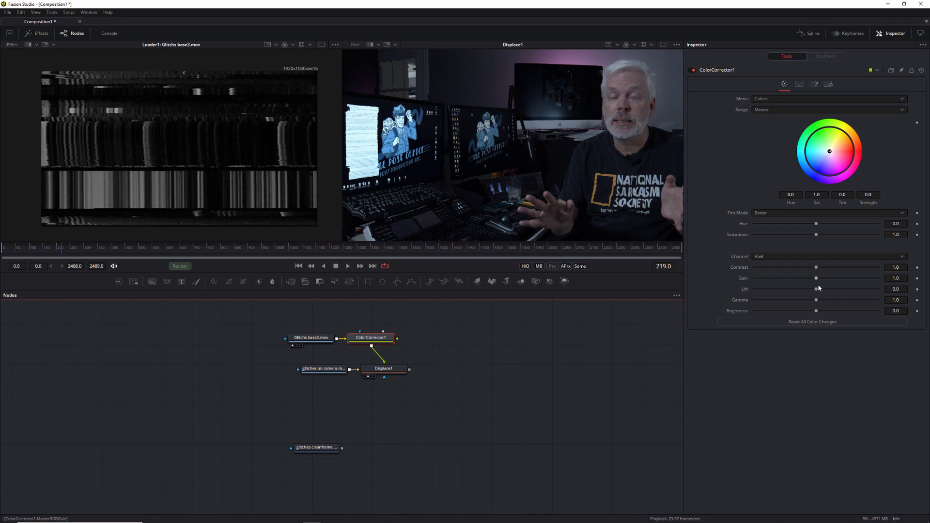
Step: Set the Color Corrector's gain to 2.558 and contrast to 2.337, and display its output in the first viewer
drag(822, 279, 686, 273)
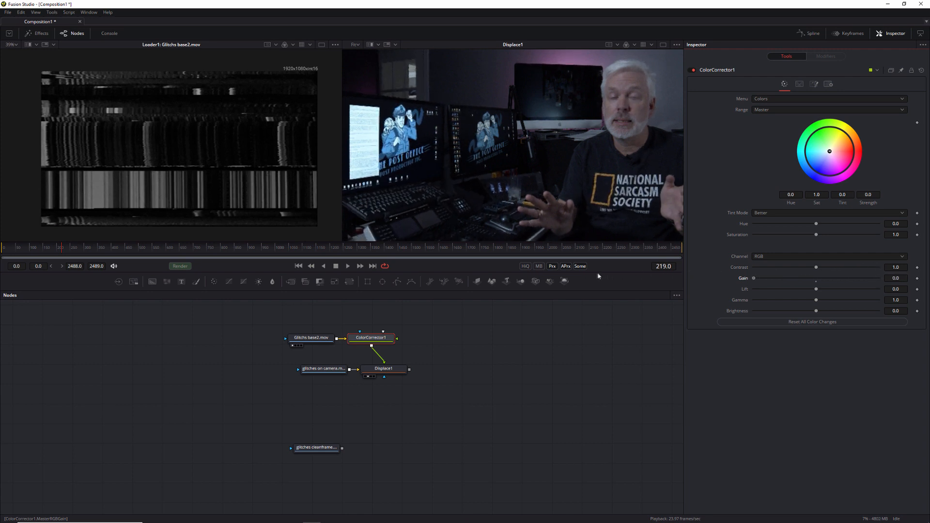
drag(797, 277, 843, 264)
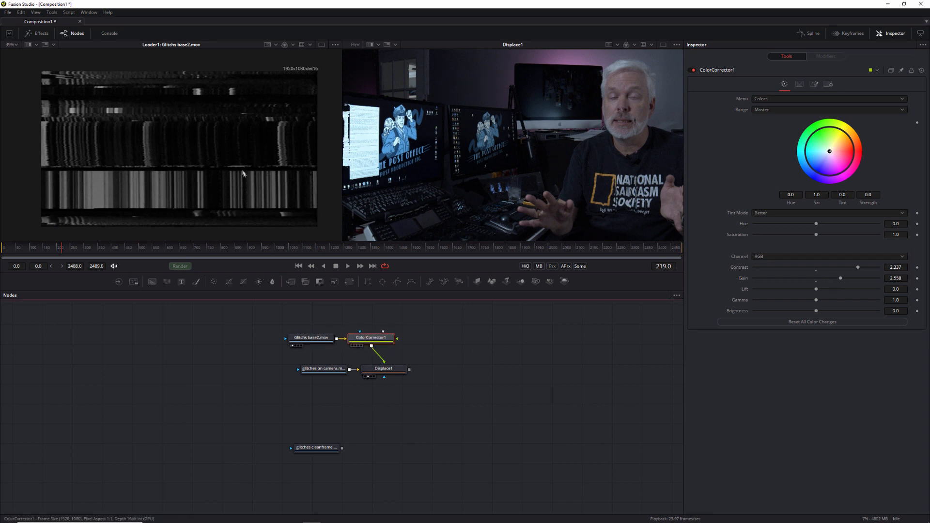
key(1)
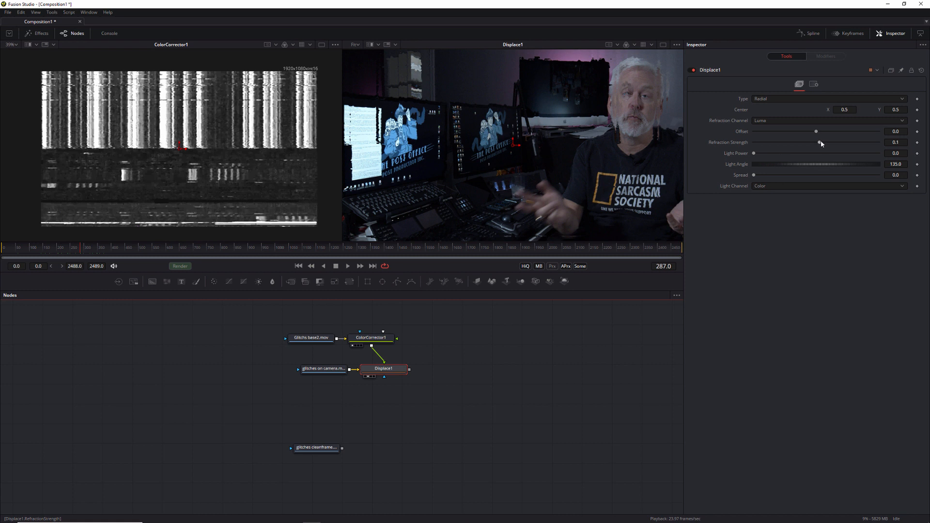
Step: Set the Displace node's light power to 0.244 and offset to 0.0959, with refraction strength at 0.1
mouse_move(821, 143)
mouse_down()
mouse_move(829, 144)
mouse_move(784, 147)
mouse_move(820, 146)
mouse_up()
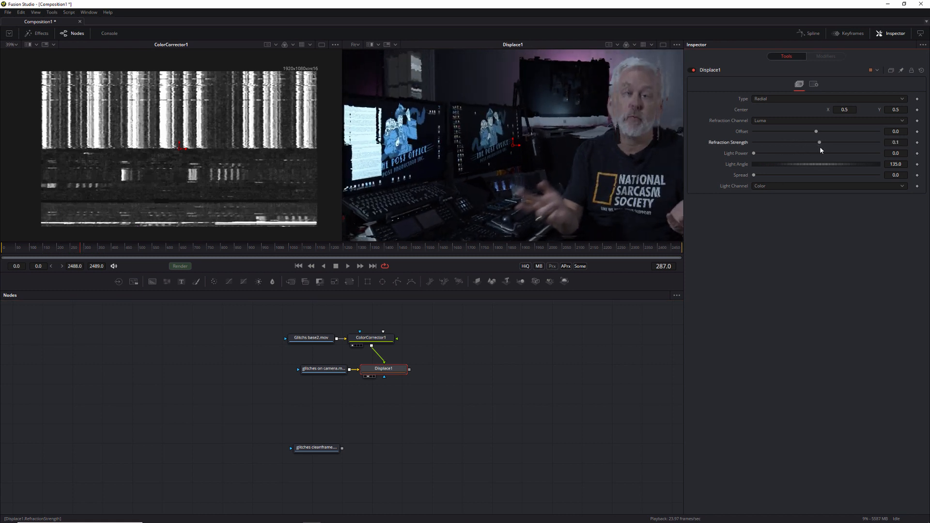
drag(769, 154, 784, 156)
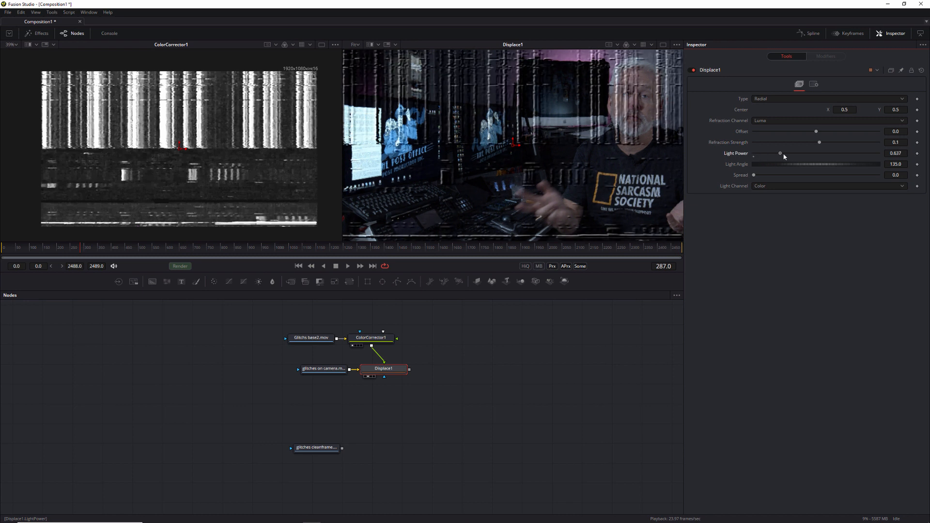
drag(780, 154, 766, 154)
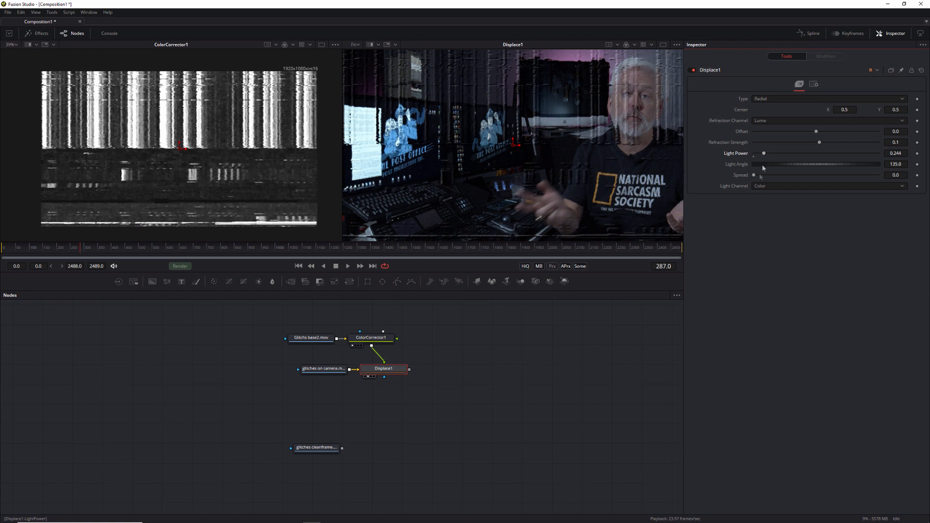
mouse_move(818, 132)
mouse_down()
mouse_move(861, 135)
mouse_move(794, 142)
mouse_move(853, 149)
mouse_move(811, 136)
mouse_move(854, 143)
mouse_move(724, 143)
mouse_move(838, 150)
mouse_move(816, 150)
mouse_up()
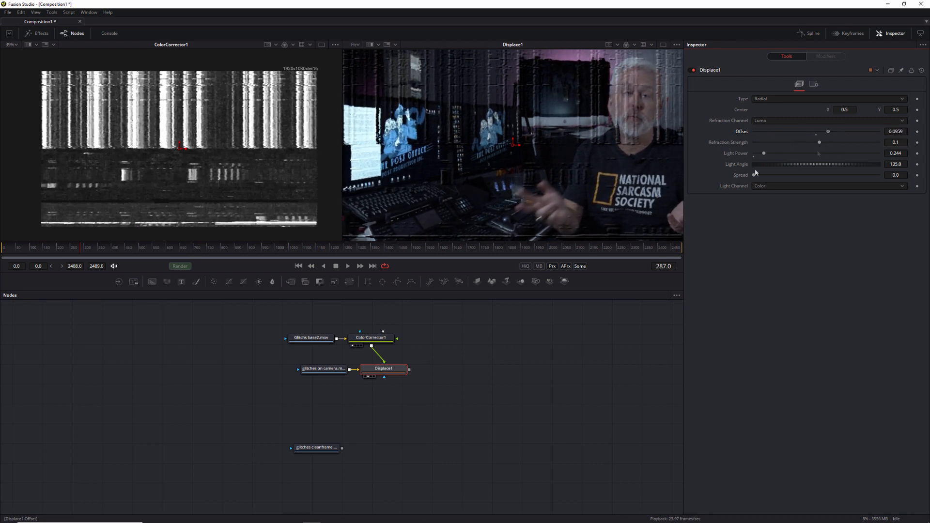
Step: Play back the displaced footage, stop it and return to frame 0
key(space)
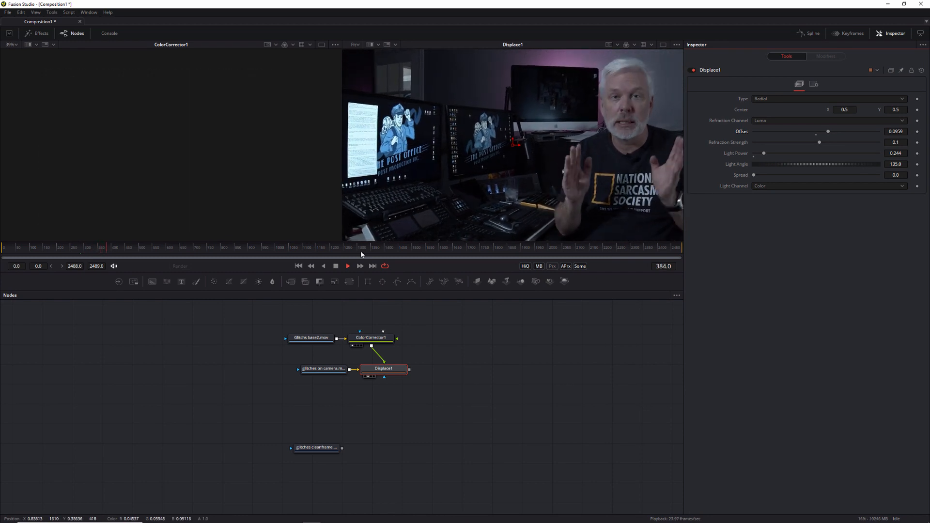
key(space)
drag(27, 248, 3, 257)
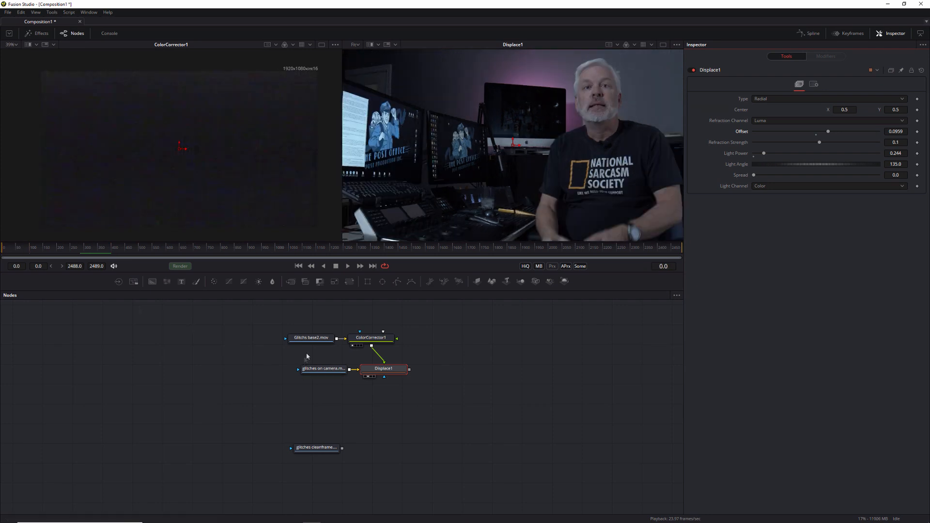
Step: Enable looping on the Glitchs base2.mov loader and play back the result
click(311, 339)
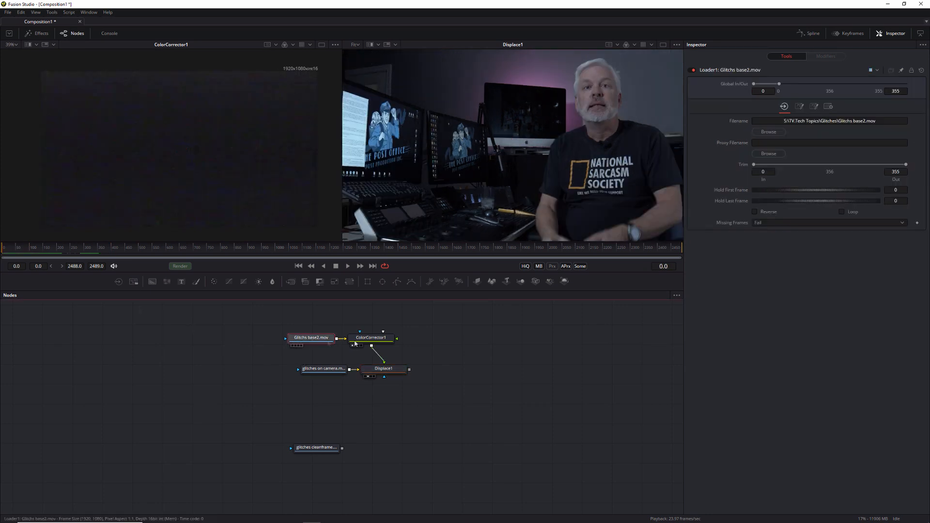
click(842, 211)
key(space)
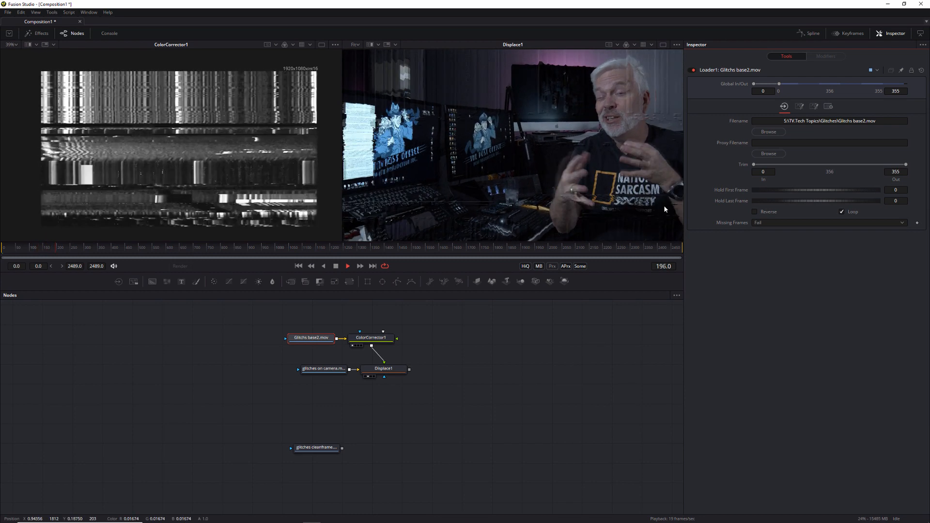
key(space)
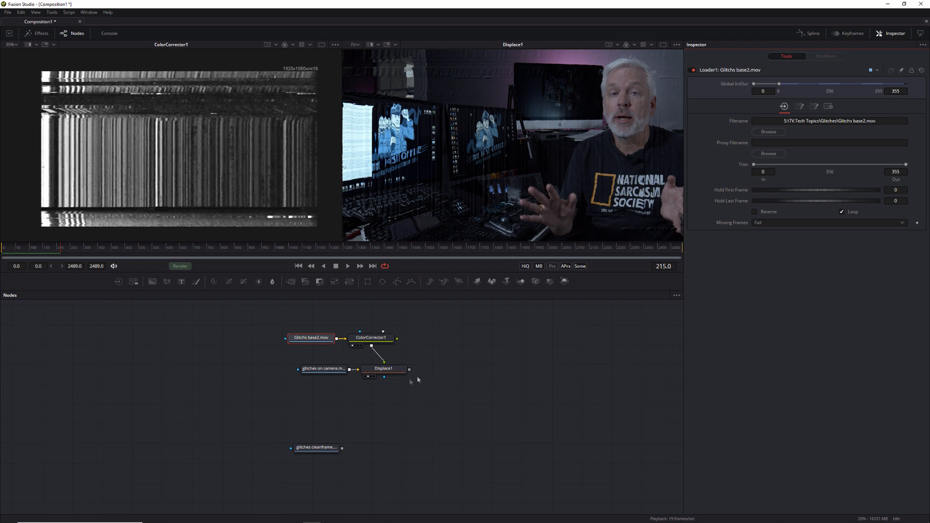
Step: Move the Displace node farther from its sources and paste a copy of the Glitchs base2.mov loader with its Color Corrector
drag(382, 369, 458, 376)
drag(430, 318, 295, 349)
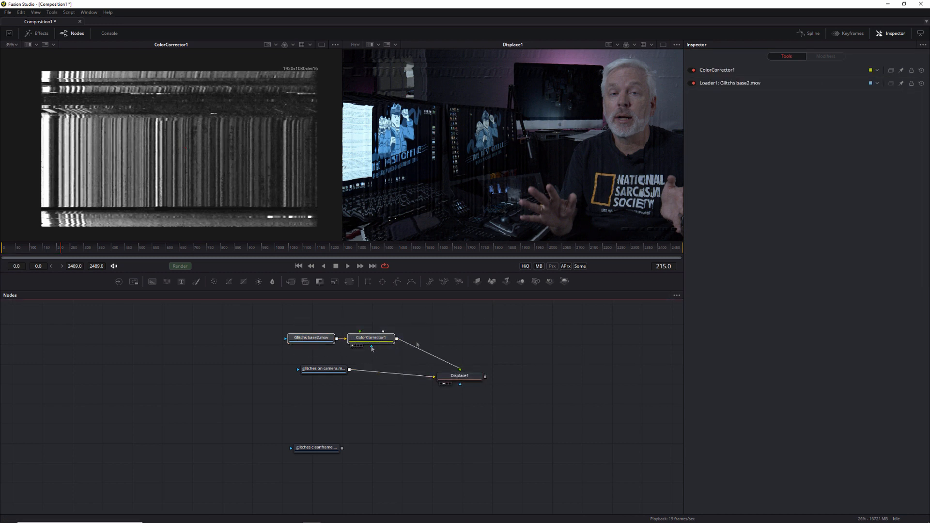
click(513, 326)
key(ctrl+v)
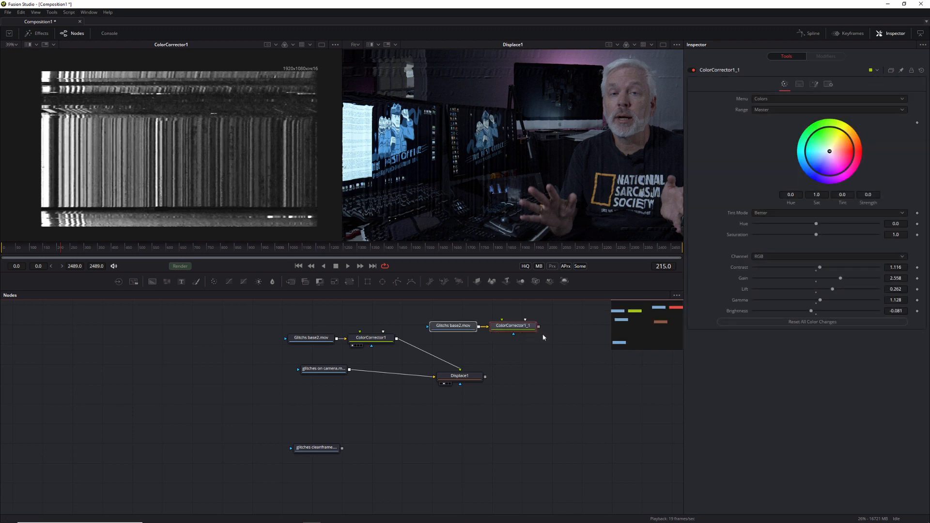
Step: Merge the copied Color Corrector over the original one and display the merge, zoomed out, in the second viewer
drag(539, 328, 396, 338)
key(2)
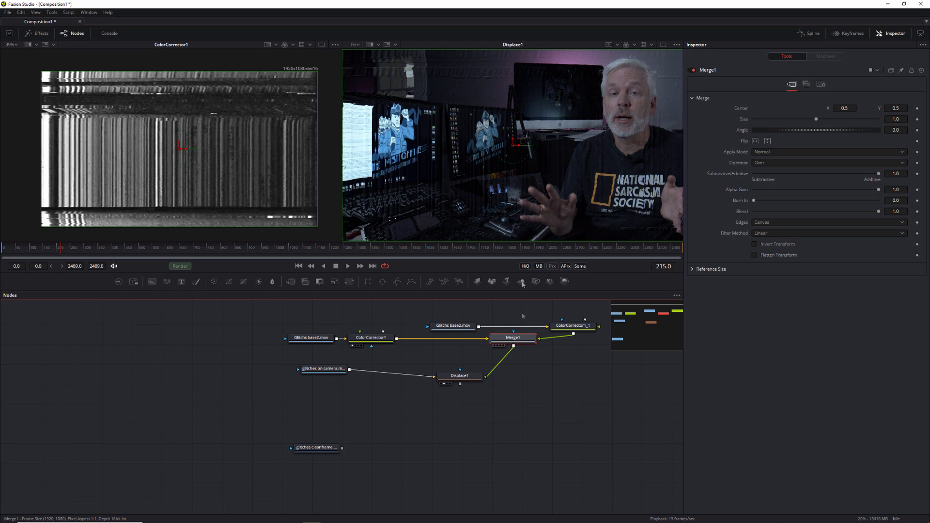
scroll(631, 140, down, 5)
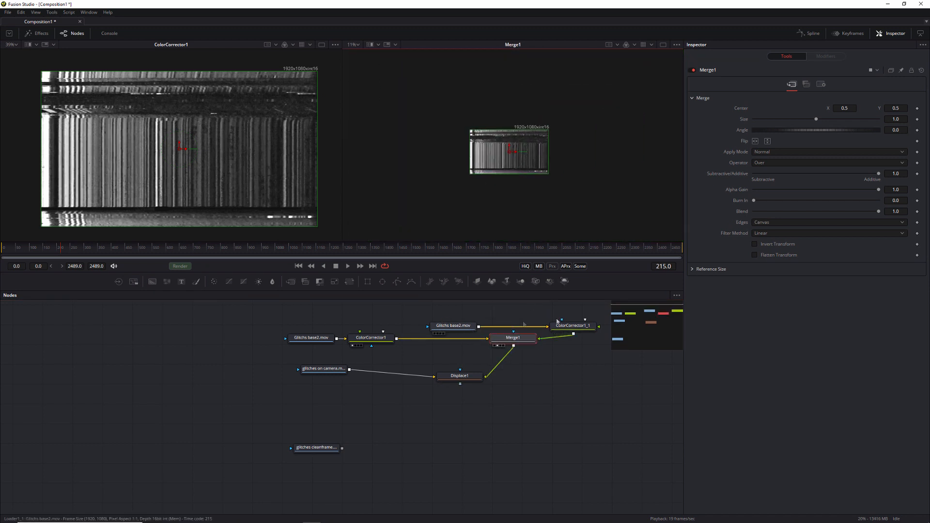
Step: Insert a Transform after the copied Glitchs base2.mov loader and rotate the pattern so its streaks run horizontally across the frame
click(457, 326)
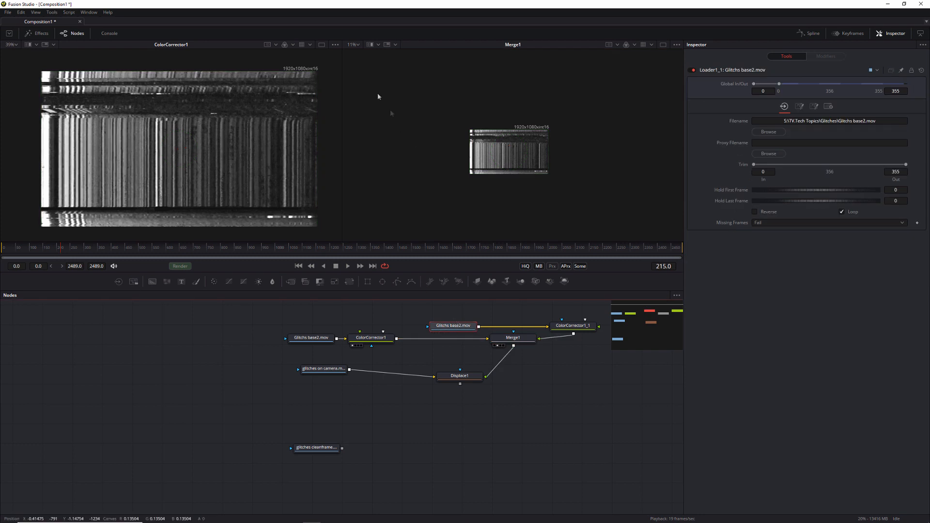
key(shift+space)
text(transform)
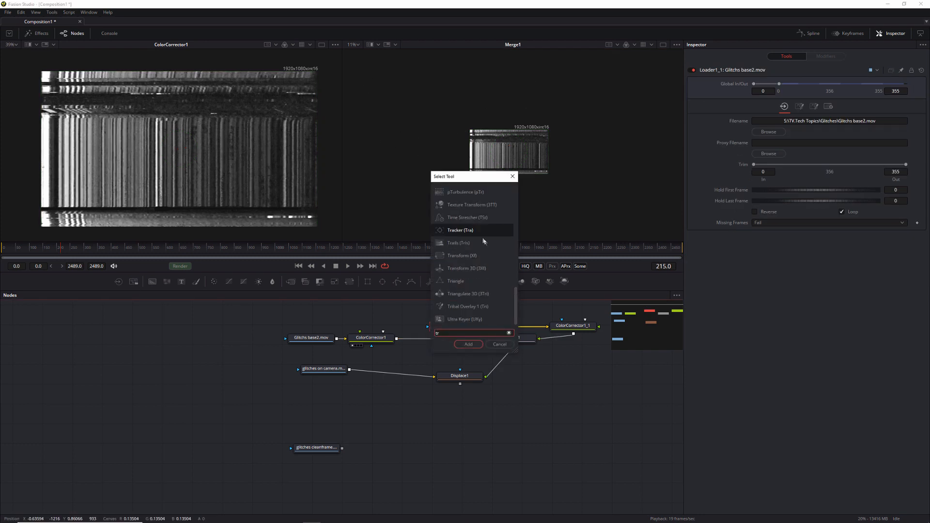
click(475, 342)
drag(524, 144, 549, 151)
click(754, 130)
Step: Set the apply mode of Merge1 to Screen so both glitch patterns combine
click(513, 346)
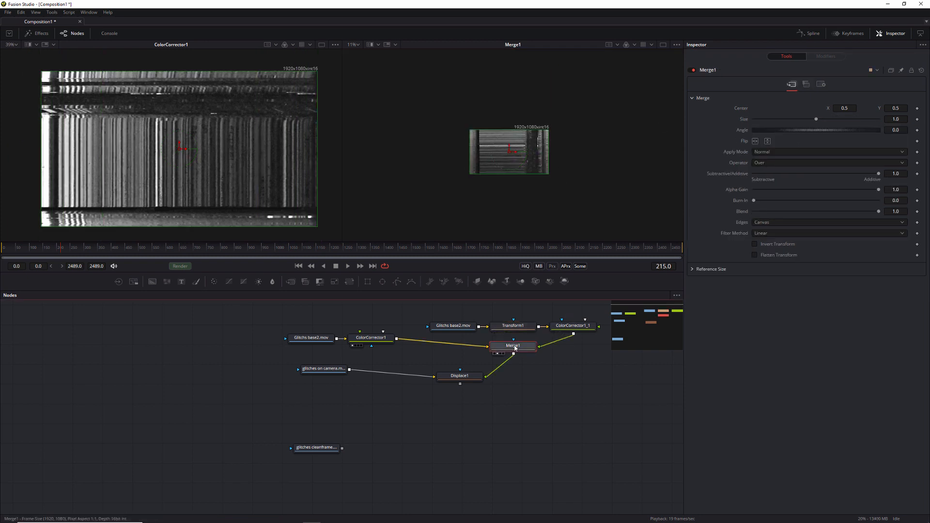
click(773, 156)
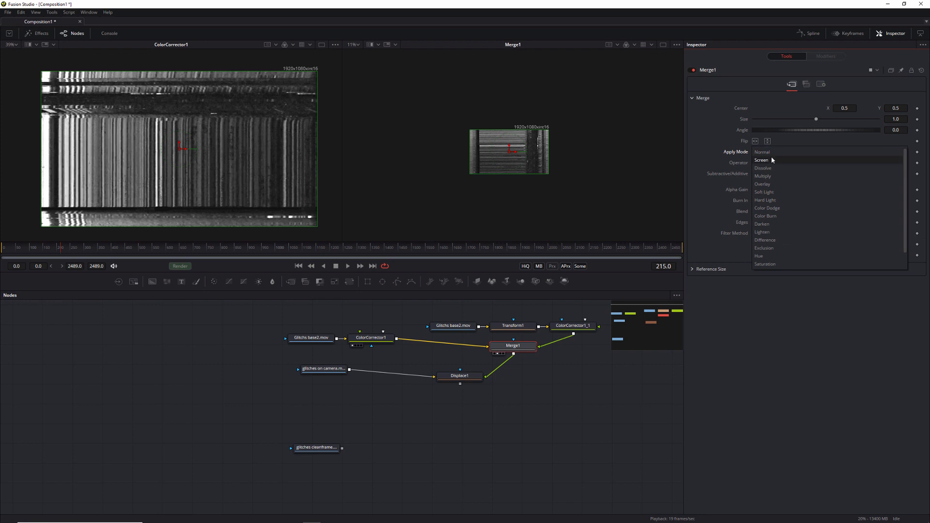
click(771, 160)
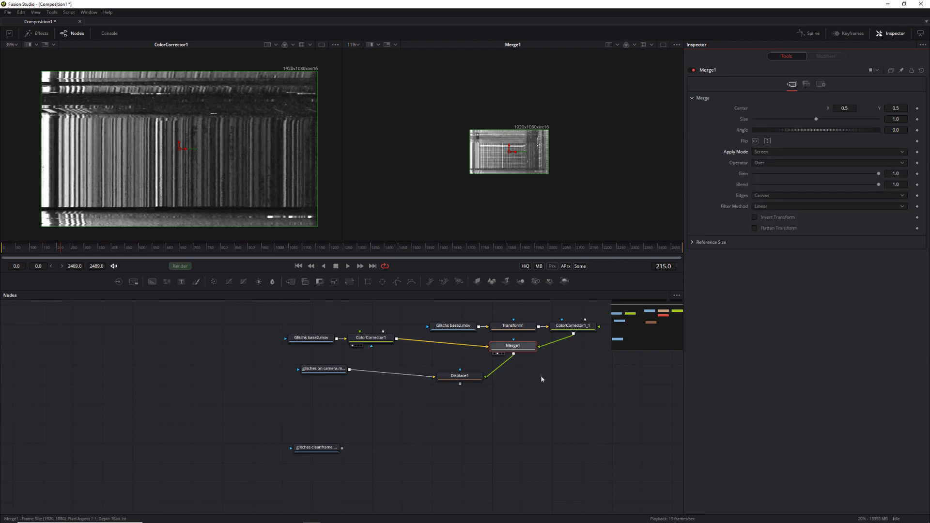
Step: Display Displace1 in the second viewer and play back the displaced footage from an earlier frame
click(444, 384)
drag(558, 175, 591, 218)
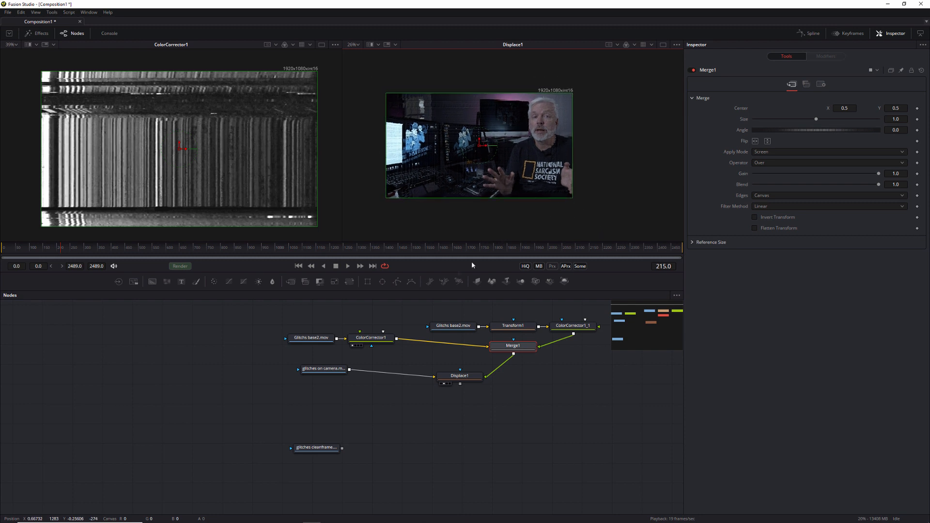
click(33, 250)
key(space)
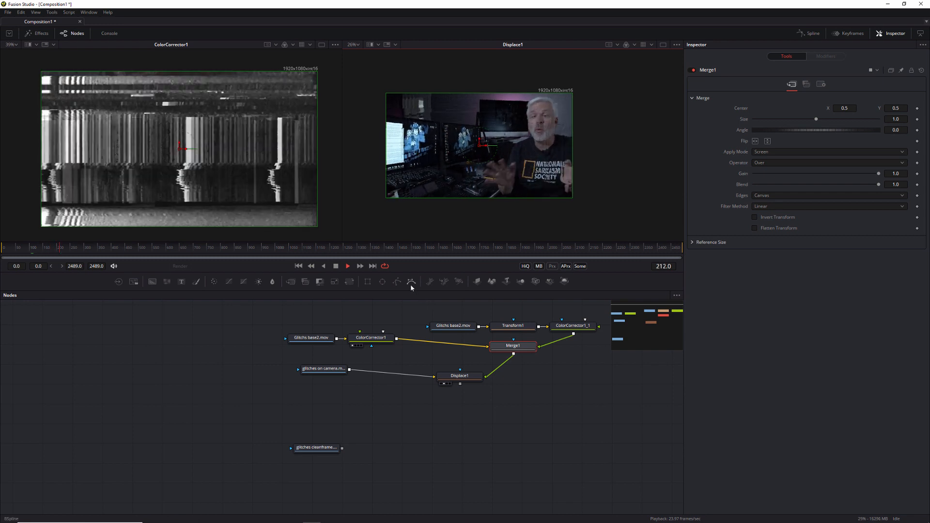
key(space)
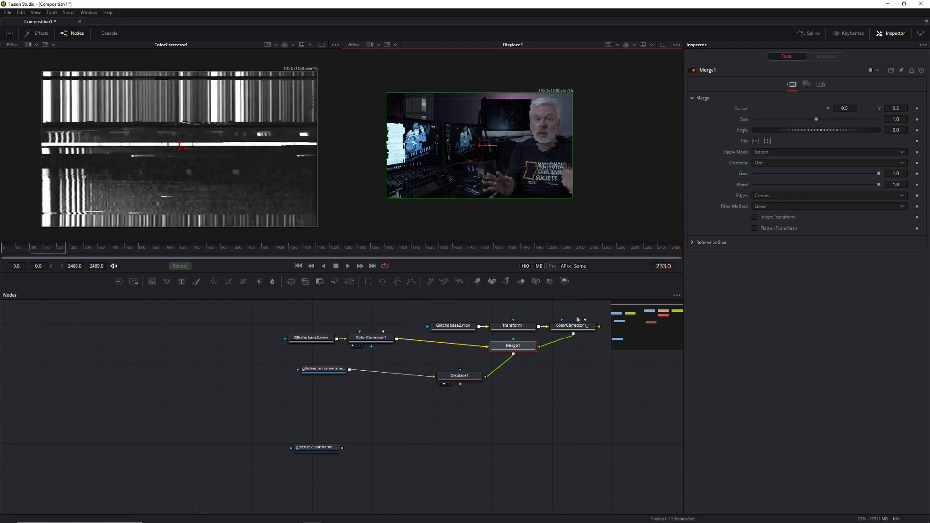
Step: Shift Merge1 slightly, add a Color Corrector after Displace1 and set its saturation to 0
mouse_move(525, 345)
mouse_down()
mouse_move(524, 358)
mouse_move(515, 347)
mouse_up()
click(468, 376)
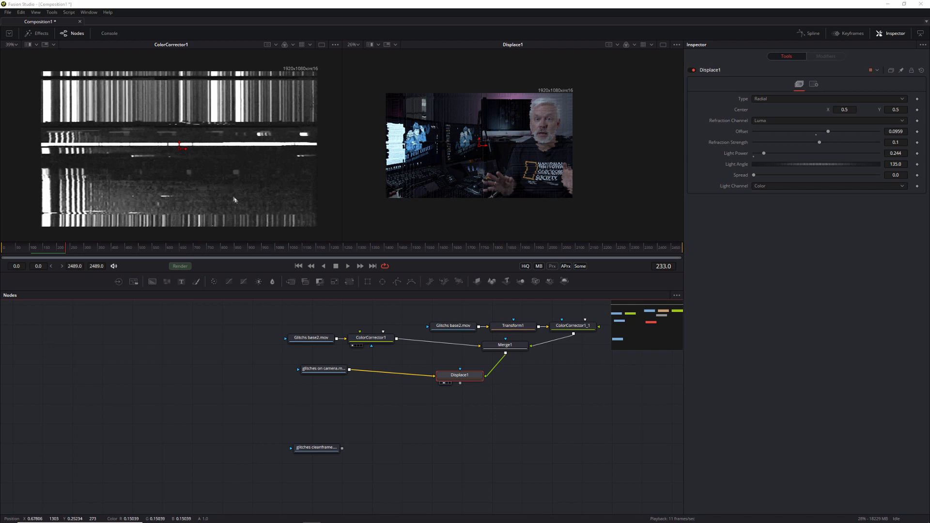
key(shift+space)
text(c)
text(c)
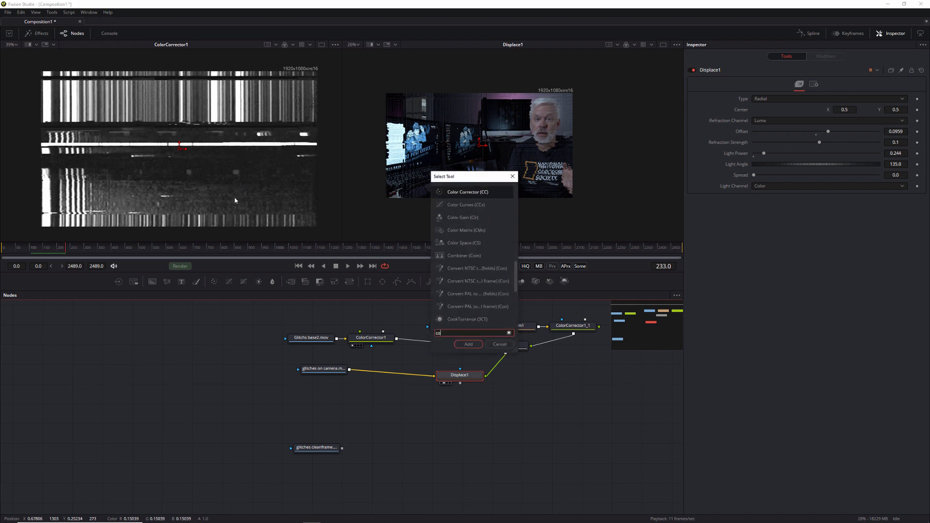
key(Return)
click(830, 152)
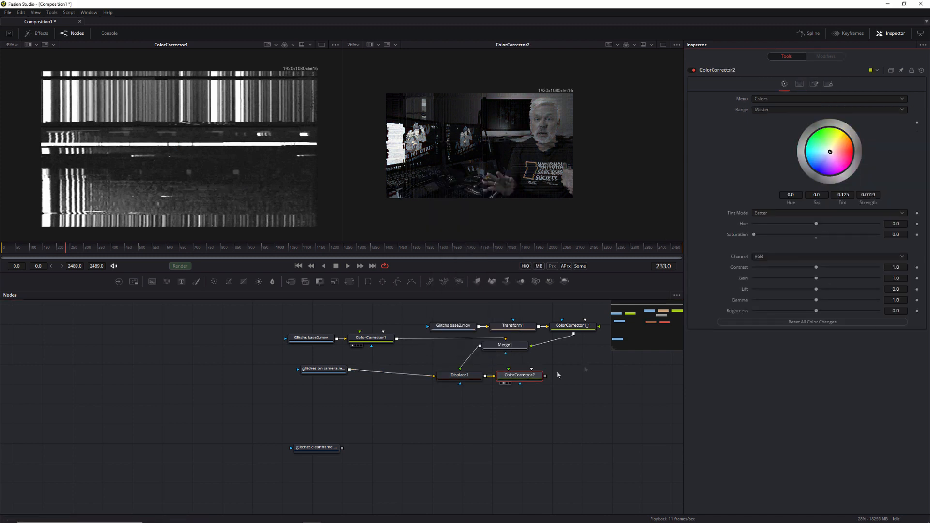
Step: Add a second Color Corrector, tint it blue, and set contrast 0.942, gain 1.605, lift -0.076 and gamma 1.186
key(shift+space)
key(Return)
key(2)
drag(830, 152, 836, 154)
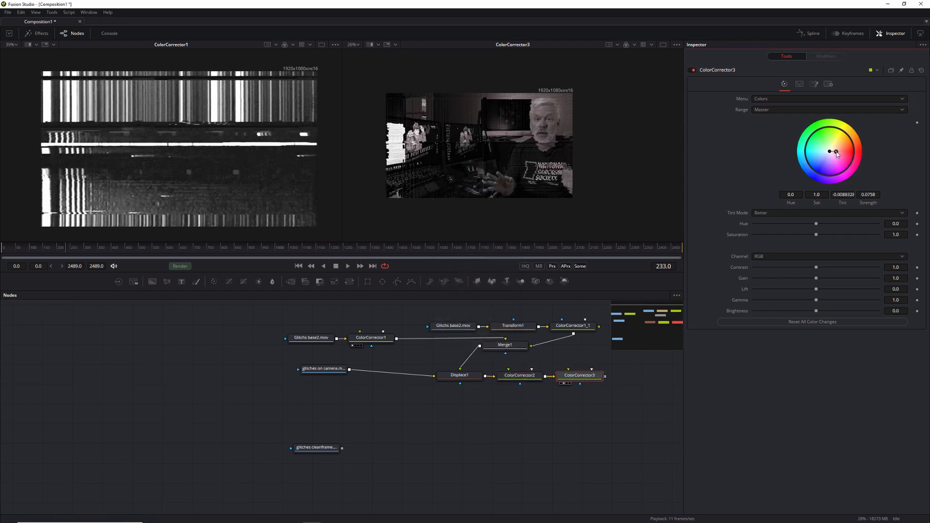
drag(816, 279, 821, 300)
click(617, 401)
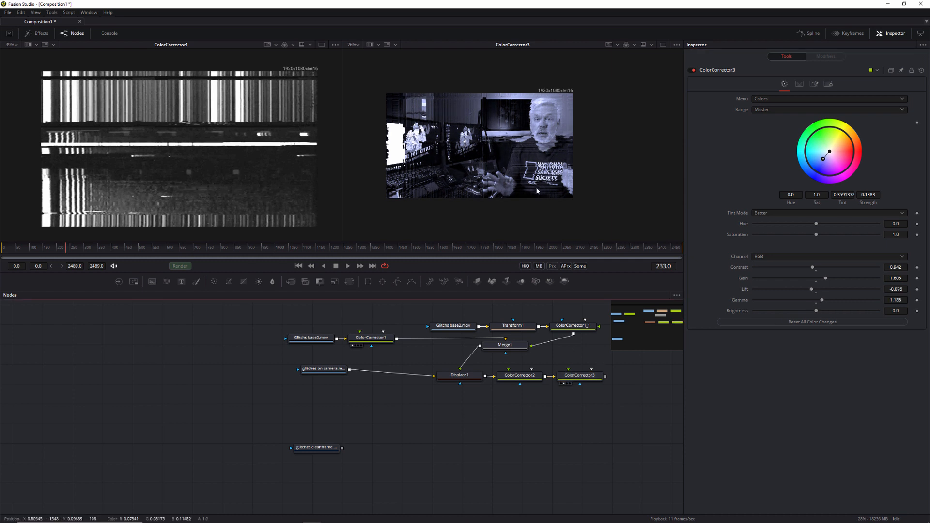
Step: Play back the blue-tinted glitch result, then scrub the timeline to frame 377
key(space)
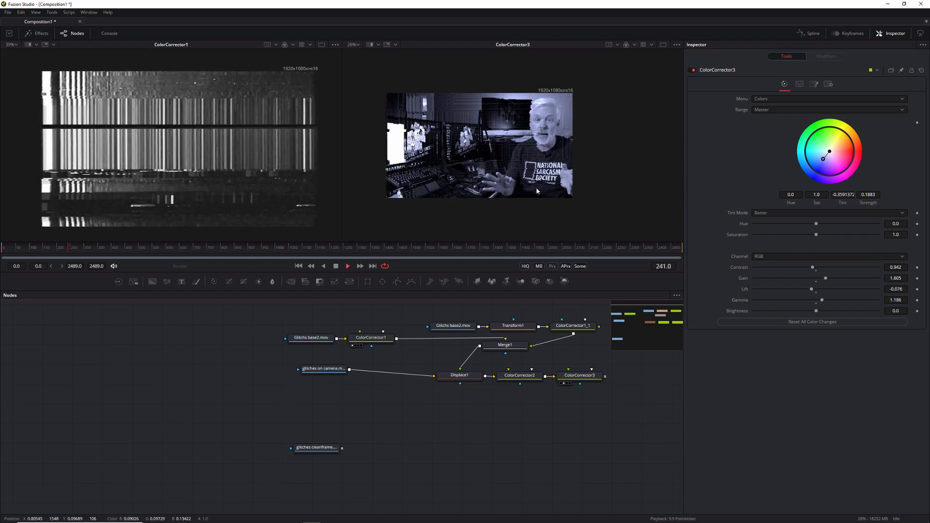
key(space)
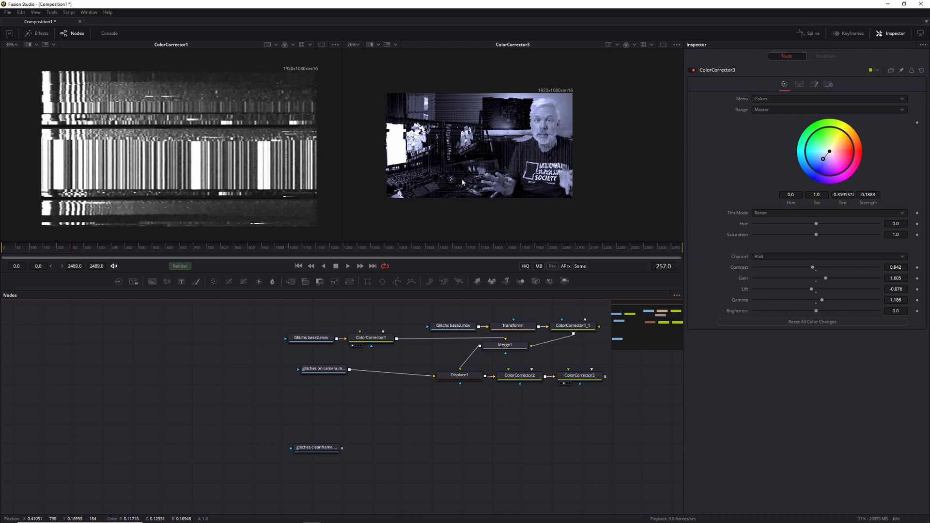
drag(34, 255, 24, 253)
mouse_move(91, 252)
mouse_down()
mouse_move(139, 266)
mouse_move(106, 256)
mouse_up()
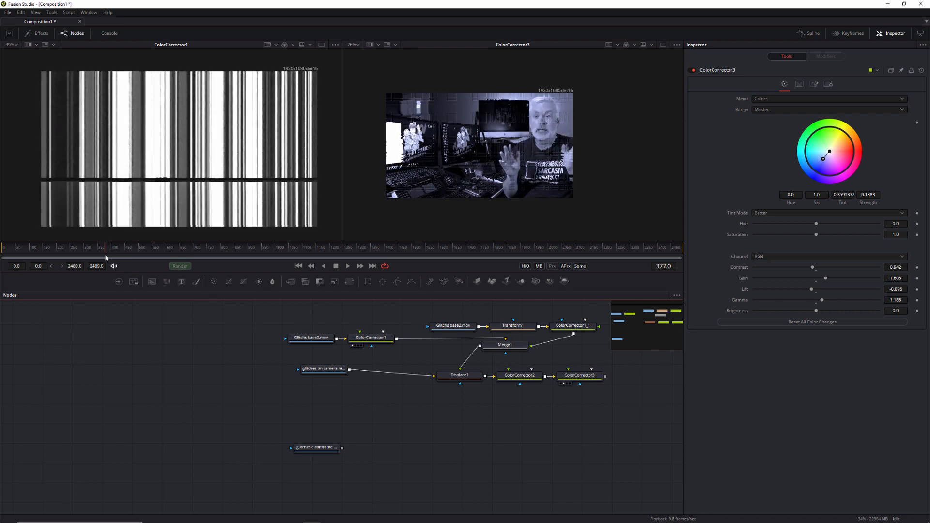
Step: Step frame by frame between frames 375 and 380 to examine the displacement and hand movement, ending on frame 375
key(Right)
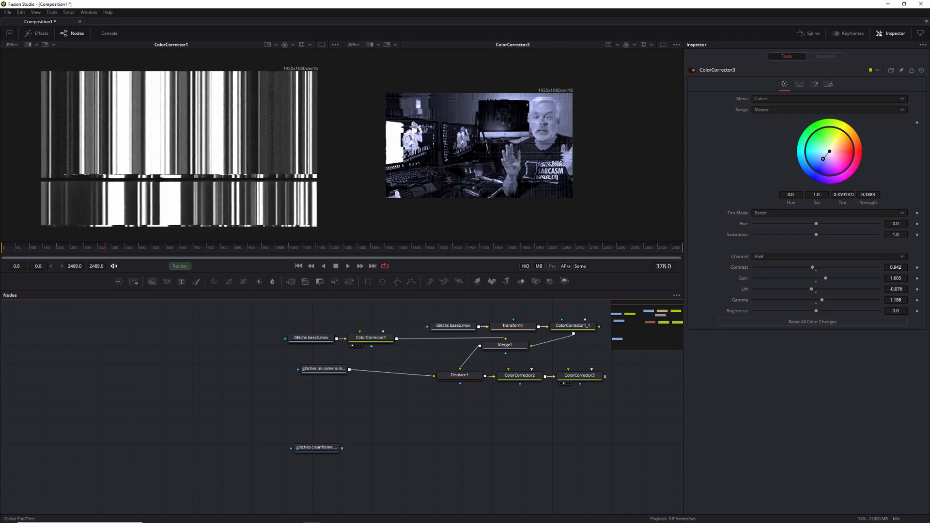
key(Left)
key(Left)
key(Left)
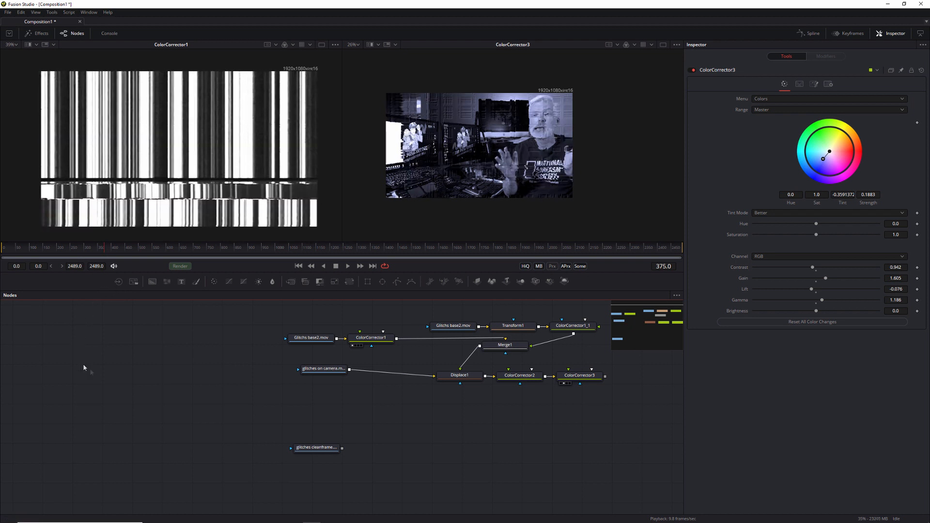
key(Right)
key(Right)
key(Right)
key(Right)
key(Right)
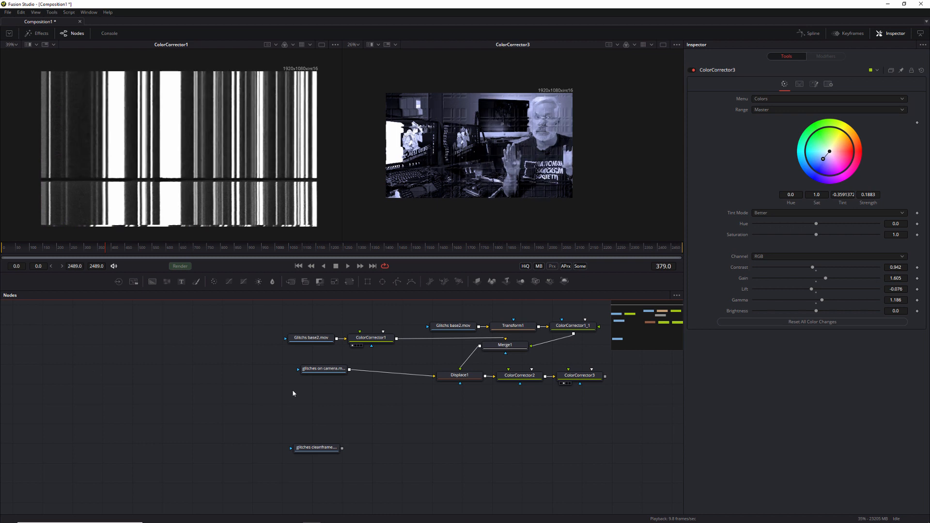
key(Left)
key(Left)
key(Left)
key(Left)
key(Left)
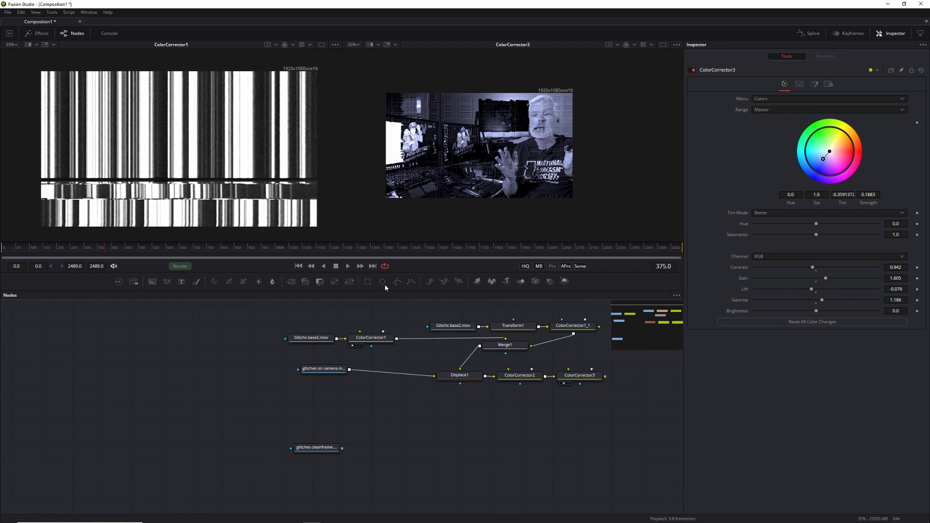
Step: Add a Polygon node and outline the man's head, body and hands over the glitches on camera.mov loader in the second viewer
drag(397, 284, 357, 412)
drag(319, 371, 478, 209)
scroll(563, 201, up, 3)
drag(559, 202, 590, 183)
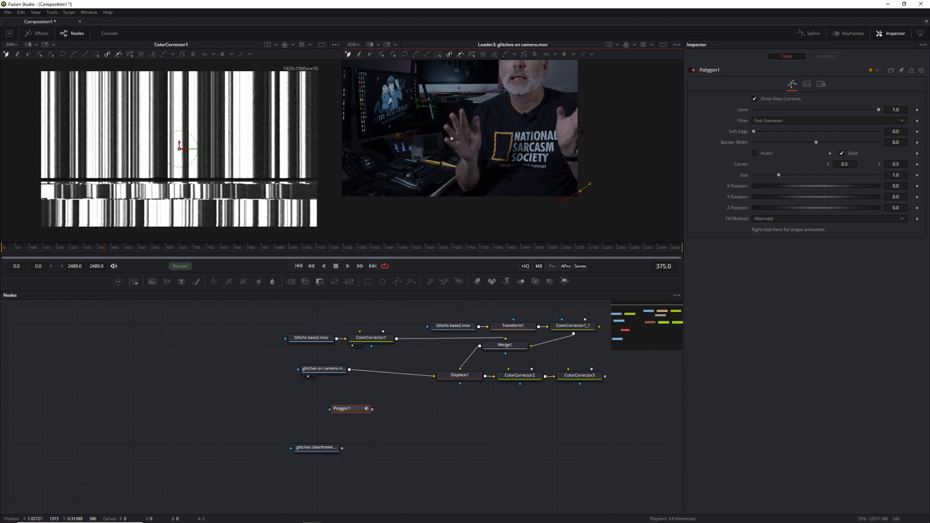
drag(561, 91, 554, 90)
drag(555, 79, 584, 154)
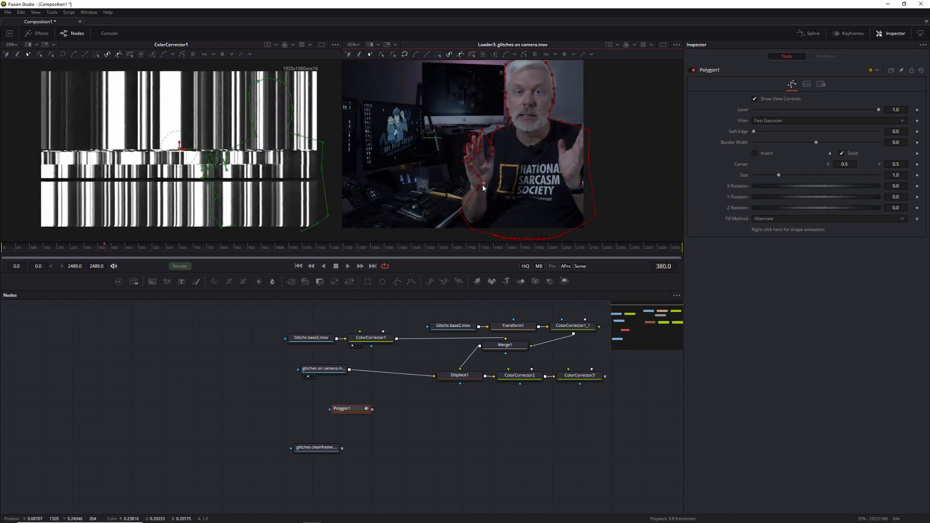
Step: Reposition the polygon points along the raised hand's fingers to match the hand at frame 380
drag(479, 188, 469, 169)
drag(468, 161, 469, 156)
drag(477, 154, 475, 152)
drag(474, 137, 475, 138)
drag(489, 135, 485, 136)
Step: Step back and forth through frames 372 to 381 to check how the animated polygon follows the hand and body
key(Left)
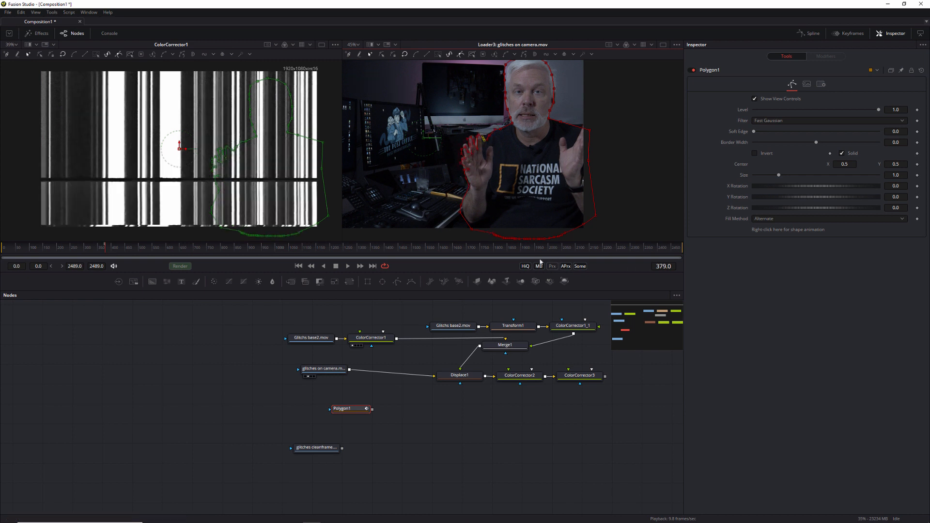
key(Left)
key(Left)
key(Left)
key(Left)
key(Left)
key(Left)
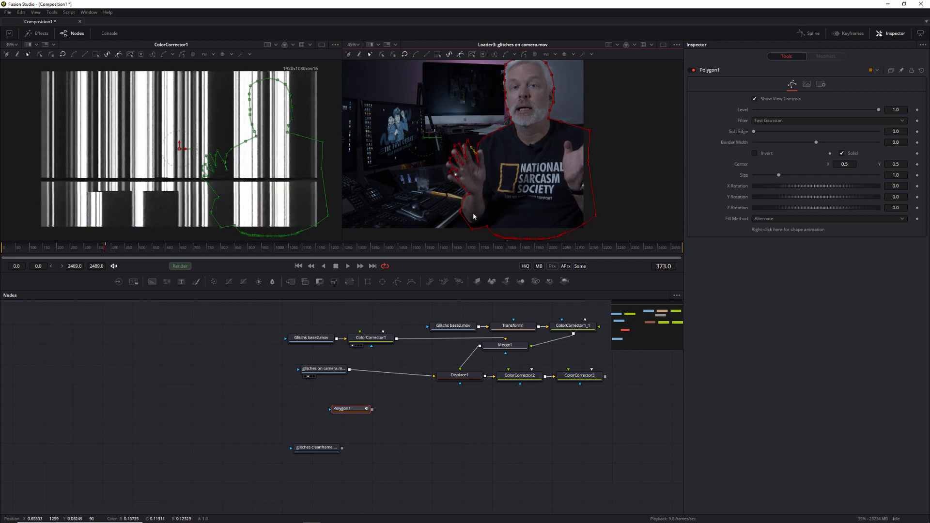
key(Right)
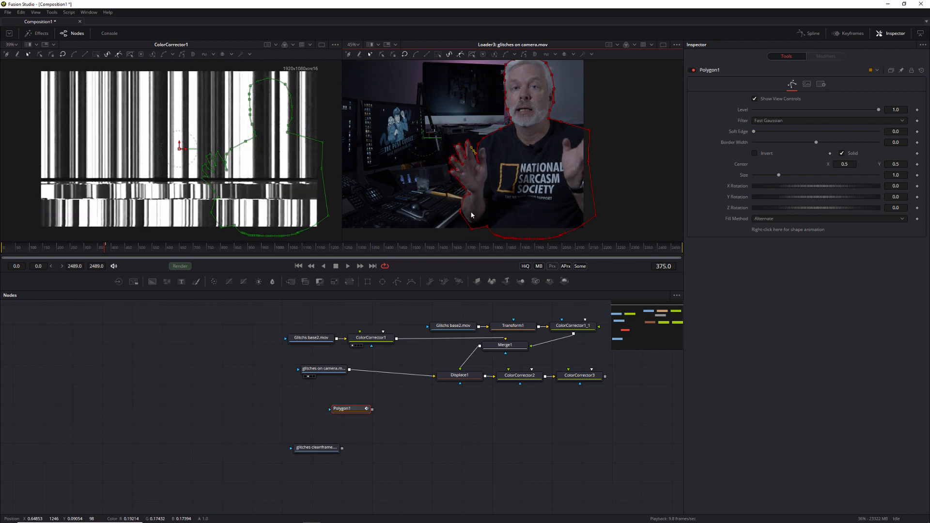
key(Right)
key(Right)
key(Right)
key(Right)
key(Right)
key(Right)
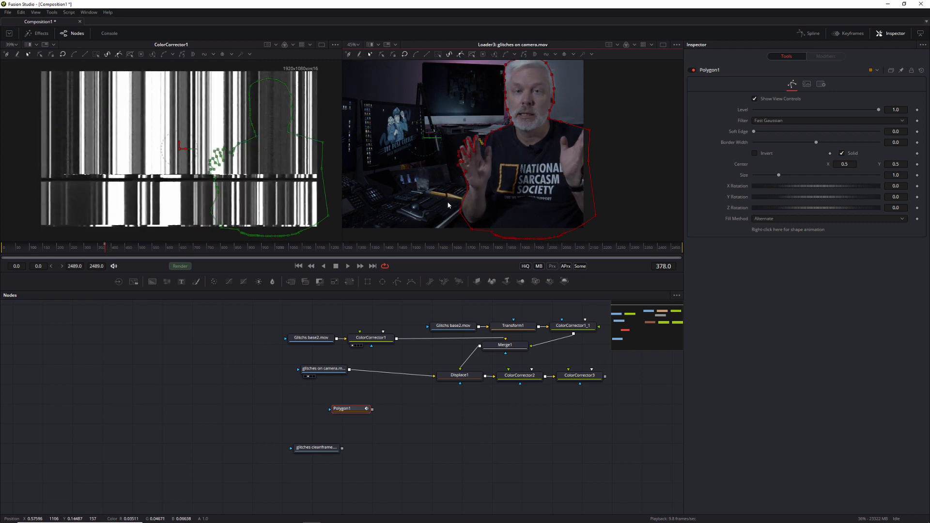
key(Left)
key(Left)
key(Left)
key(Left)
key(Left)
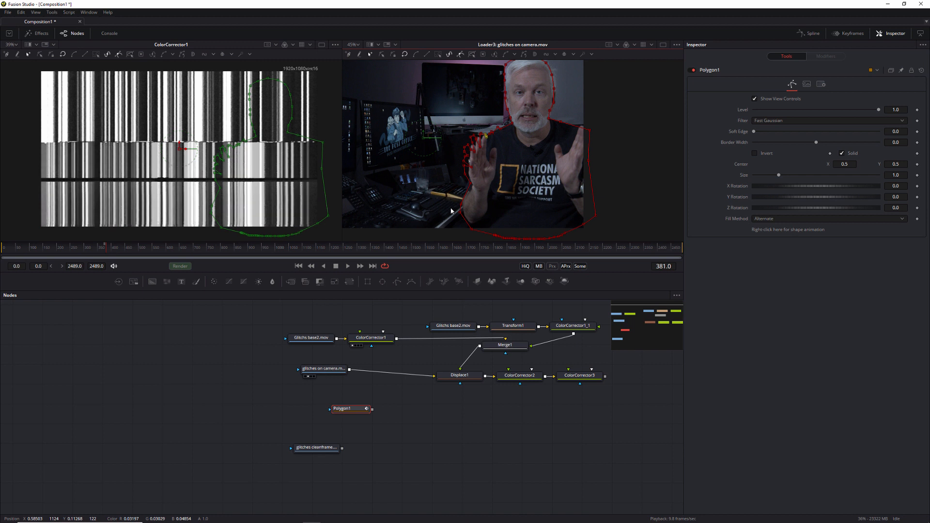
key(Left)
key(Left)
key(Left)
key(Left)
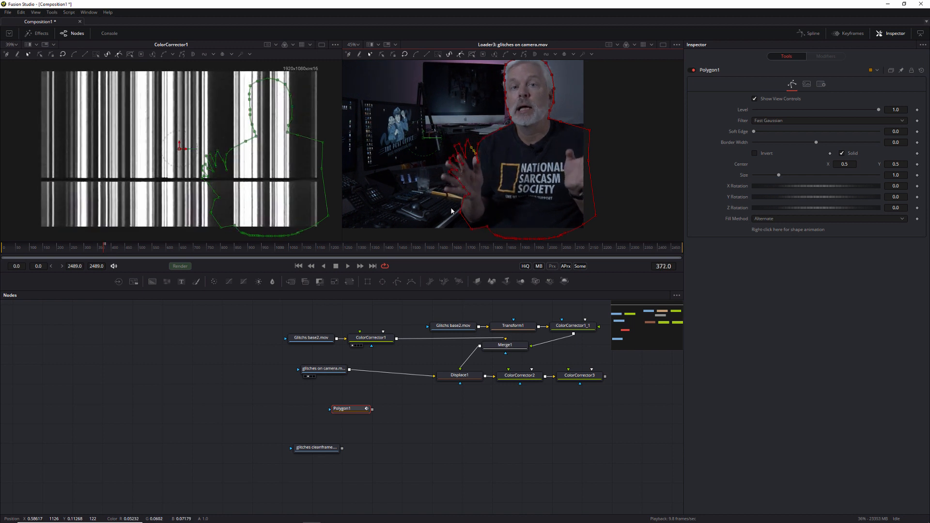
key(Right)
key(Right)
key(Right)
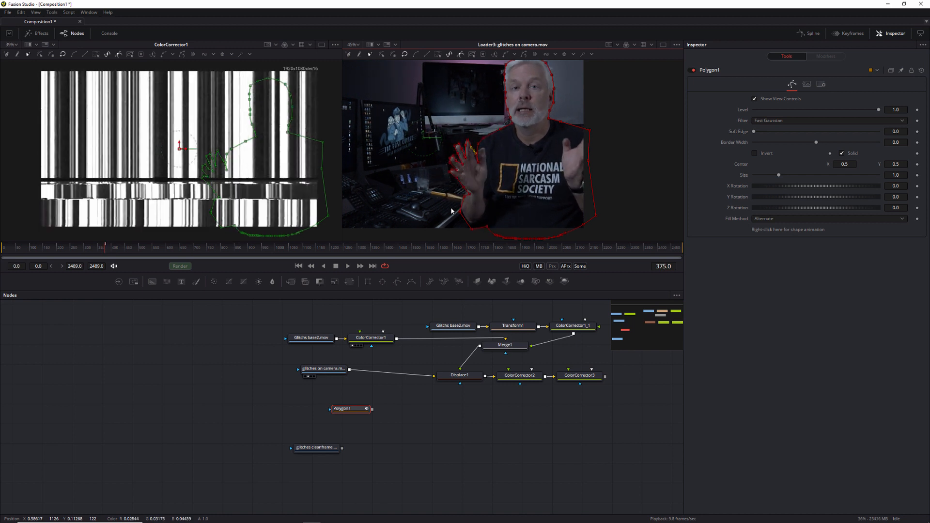
key(Right)
key(Right)
key(Right)
key(Right)
key(Right)
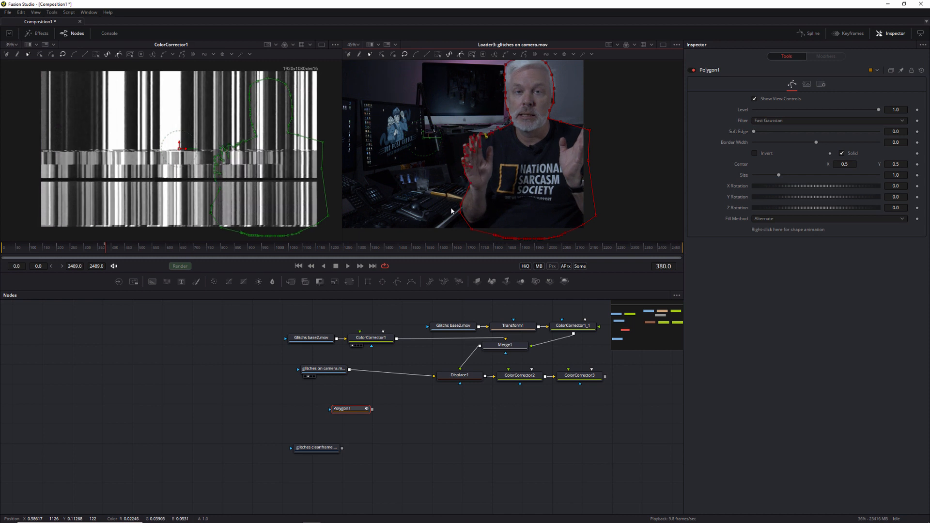
key(Left)
key(Left)
key(Left)
key(Left)
key(Left)
key(Right)
key(Right)
key(Right)
key(Right)
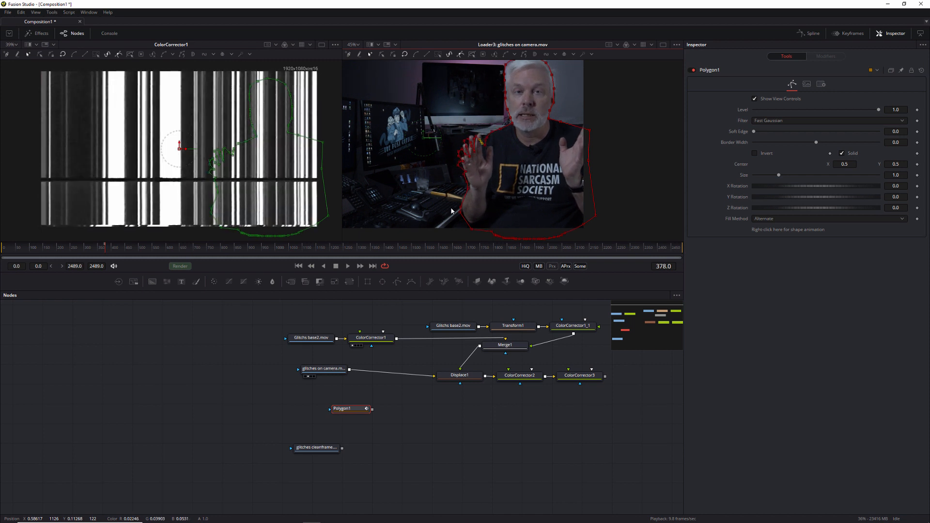
Step: Select the polygon points around the top of the head and nudge them to fit the hairline
drag(615, 103, 642, 158)
drag(497, 97, 561, 122)
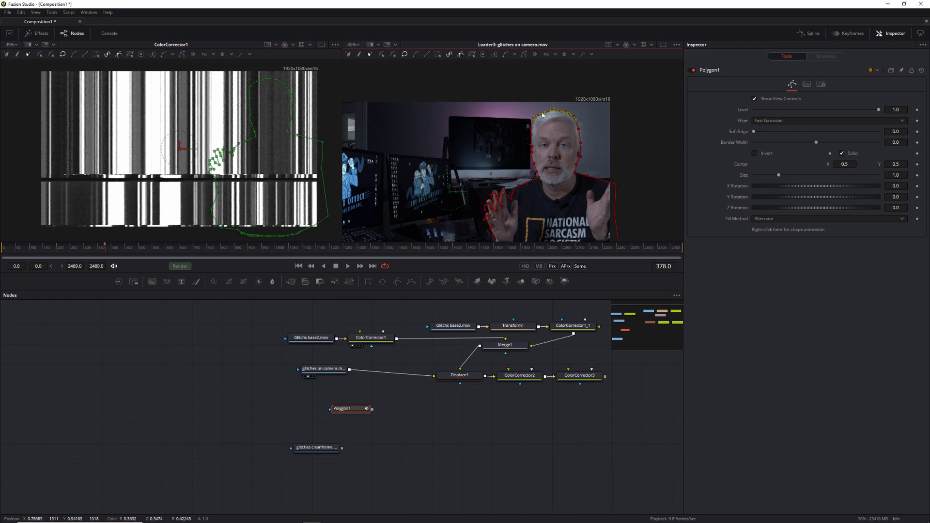
drag(542, 116, 543, 116)
Step: Step through the frames around 374 to 379 again to check the head outline against the footage
key(bracketleft)
key(bracketleft)
key(bracketleft)
key(bracketleft)
key(bracketleft)
key(bracketleft)
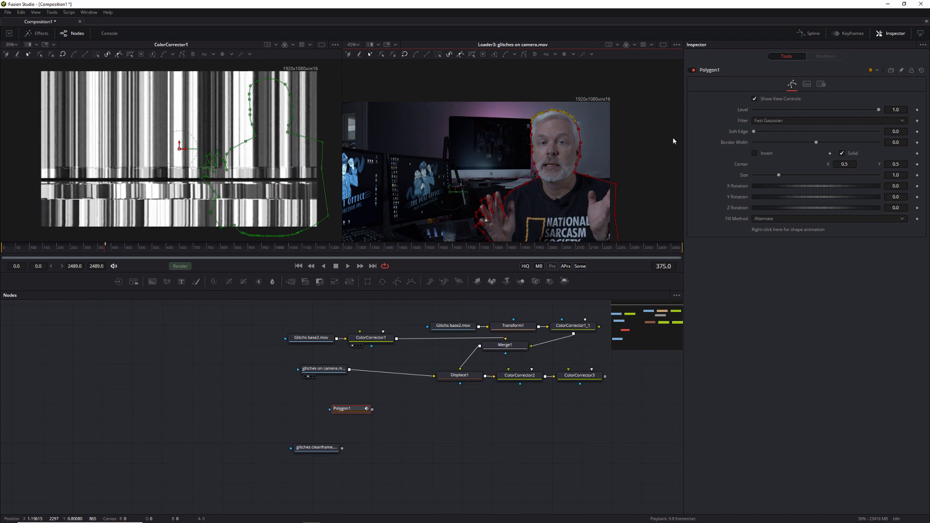
key(bracketright)
key(bracketright)
key(bracketright)
key(bracketright)
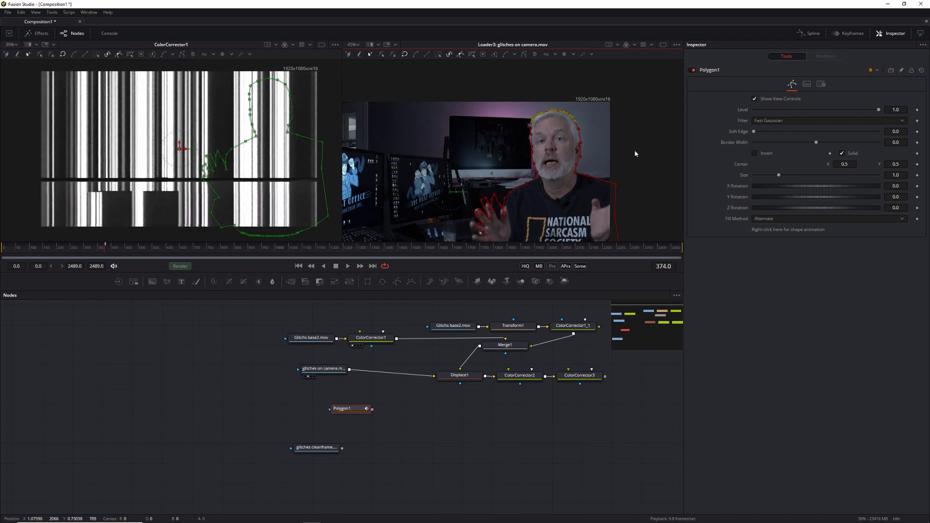
key(bracketright)
key(bracketright)
key(bracketright)
Step: Move the Polygon1 node away from the Displace chain, between the on-camera and clean-frame loaders
drag(654, 138, 631, 105)
scroll(642, 125, down, 6)
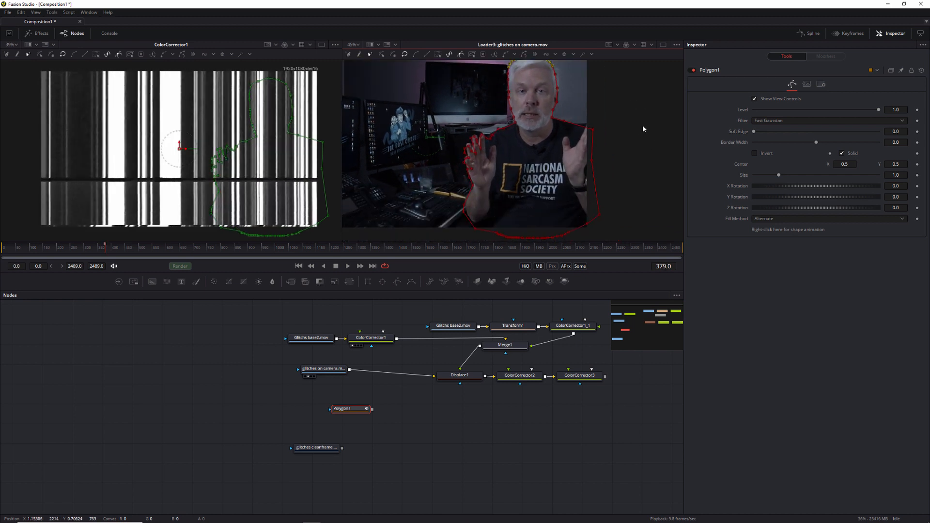
scroll(622, 167, up, 6)
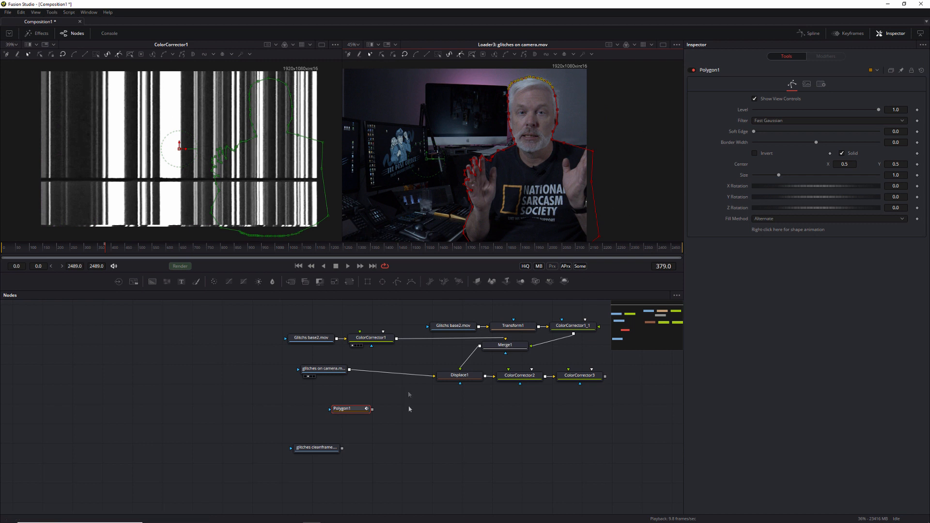
drag(360, 414, 306, 410)
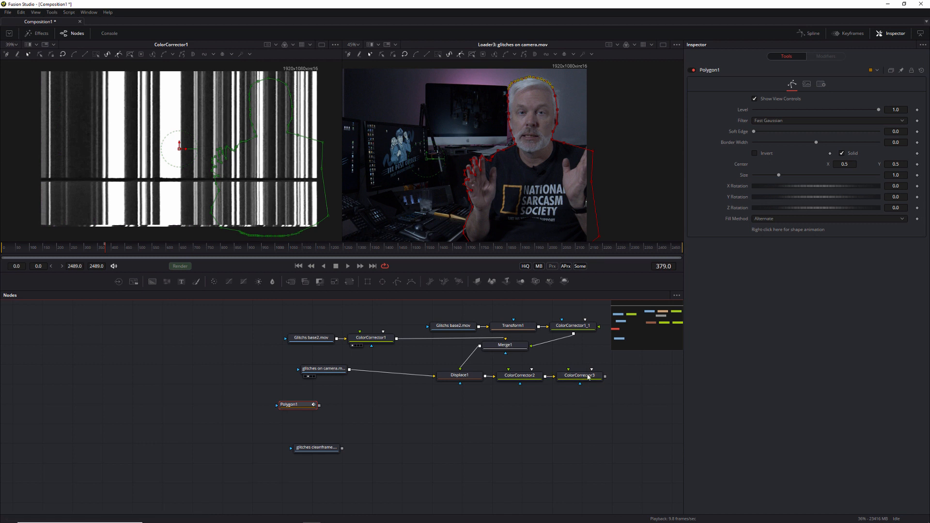
Step: View ColorCorrector3 and connect Polygon1 as the effect mask of both Displace1 and the on-camera loader
drag(579, 375, 547, 215)
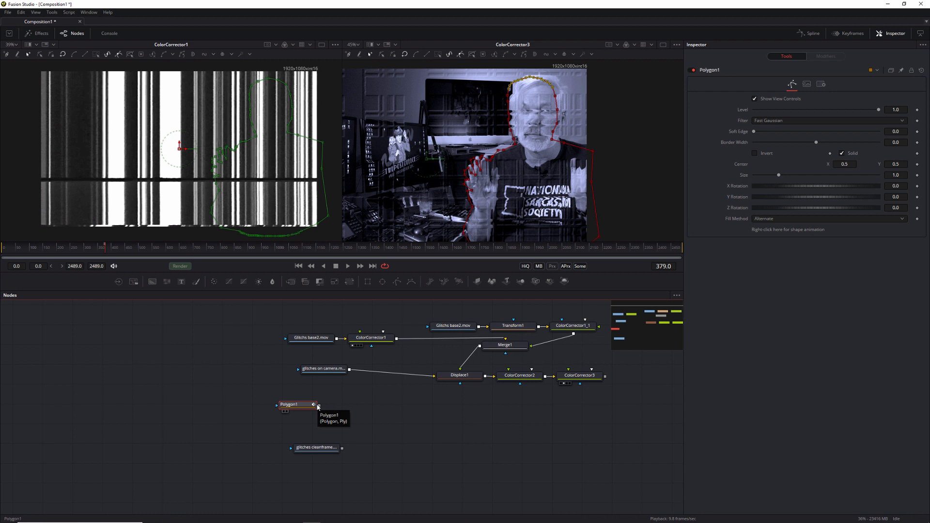
drag(318, 406, 460, 384)
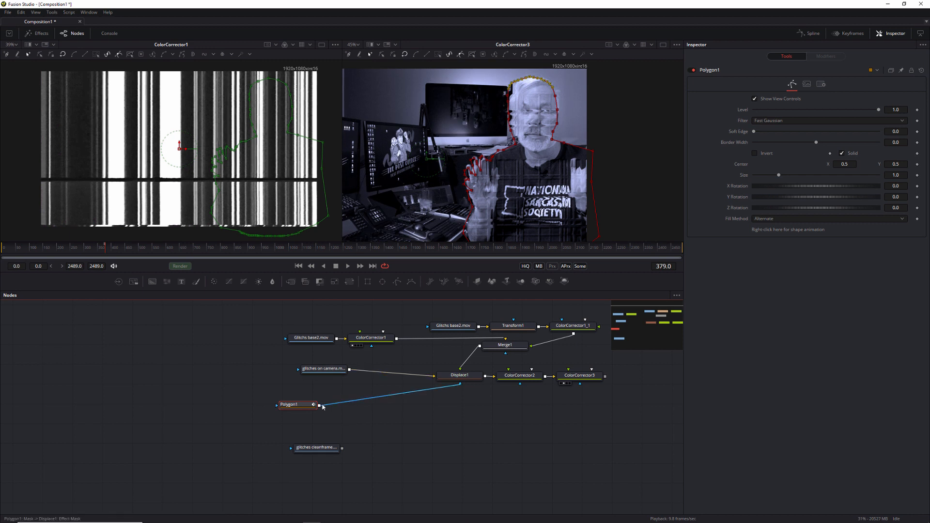
drag(310, 375, 314, 373)
drag(649, 176, 629, 161)
scroll(651, 172, down, 2)
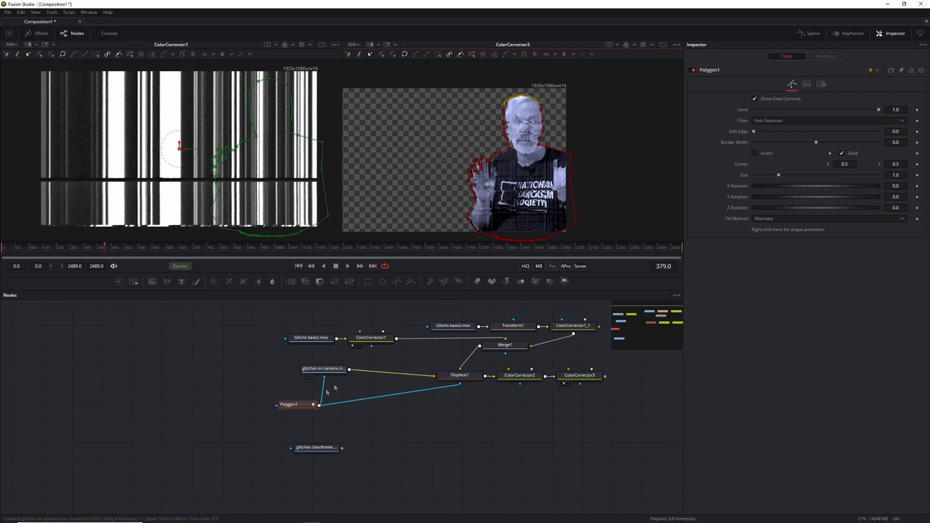
Step: Pull the Polygon1 mask edge slightly inward by setting its border width to -0.0047
click(296, 405)
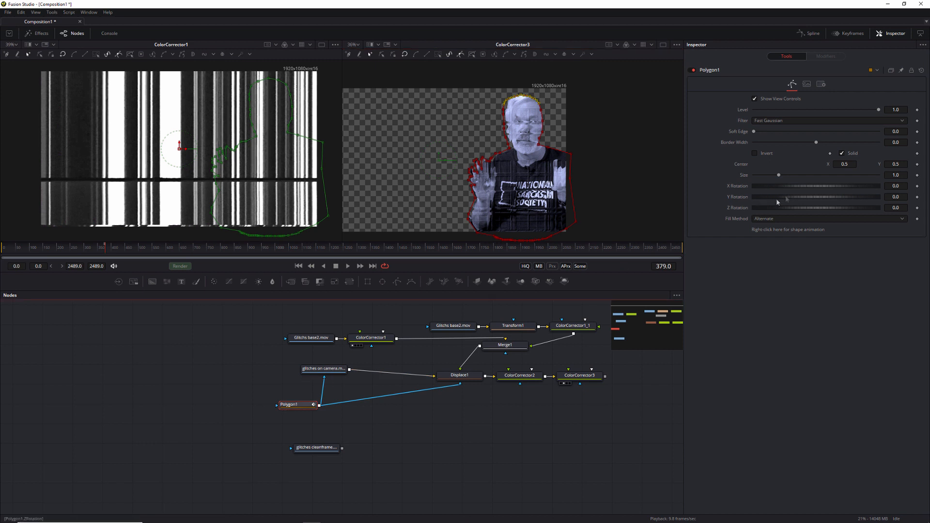
click(754, 132)
drag(758, 134, 761, 135)
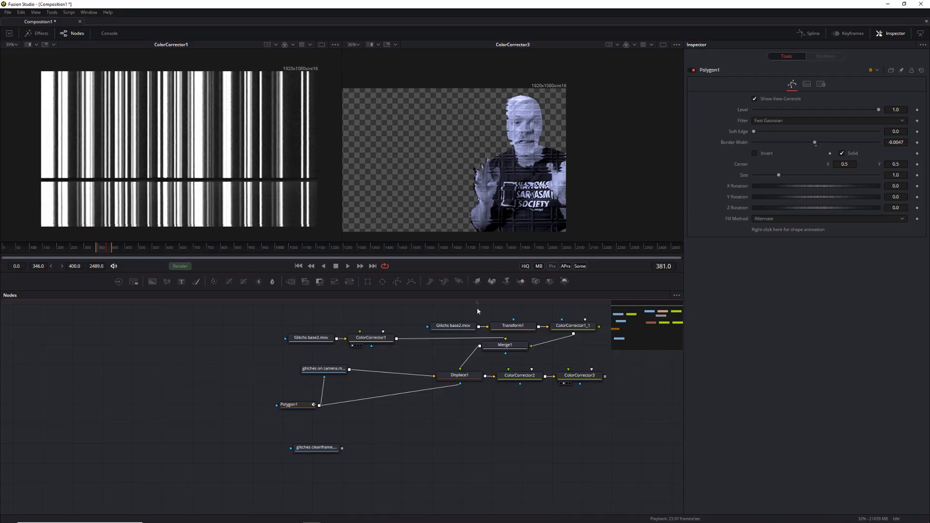
Step: Trim the in point of the Glitchs base2.mov loader feeding Transform1 to frame 50 and play back the glitch
click(458, 326)
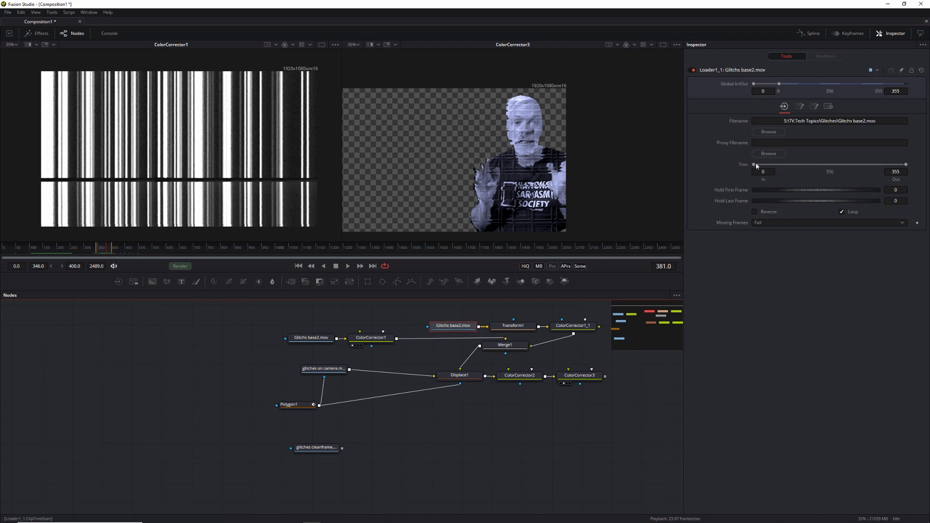
drag(757, 165, 774, 170)
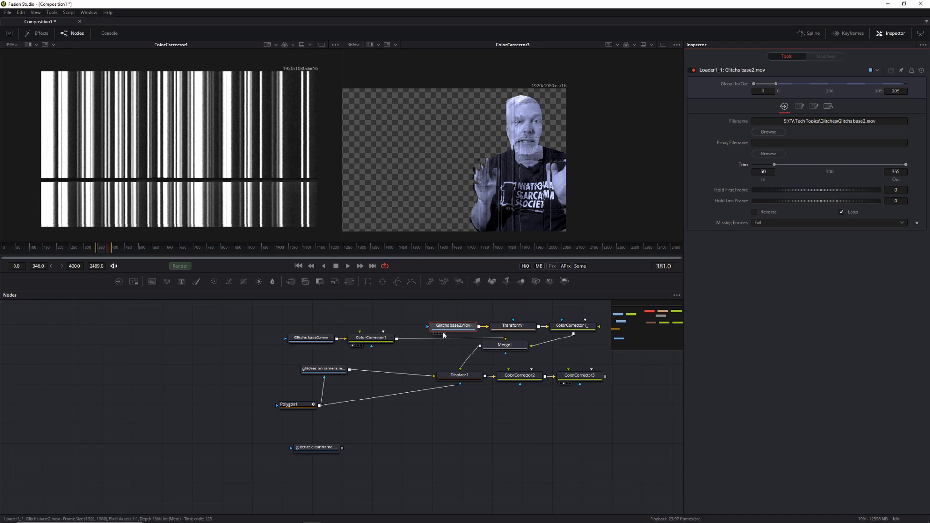
key(space)
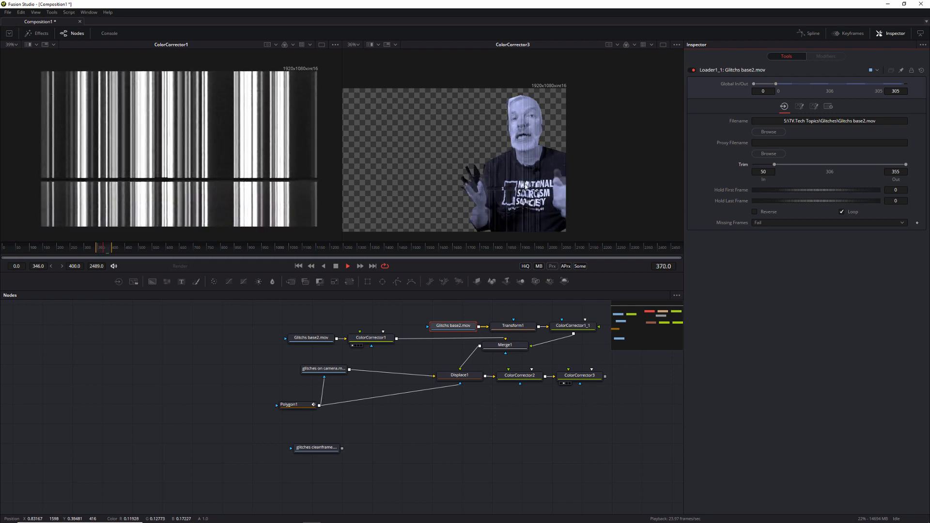
key(space)
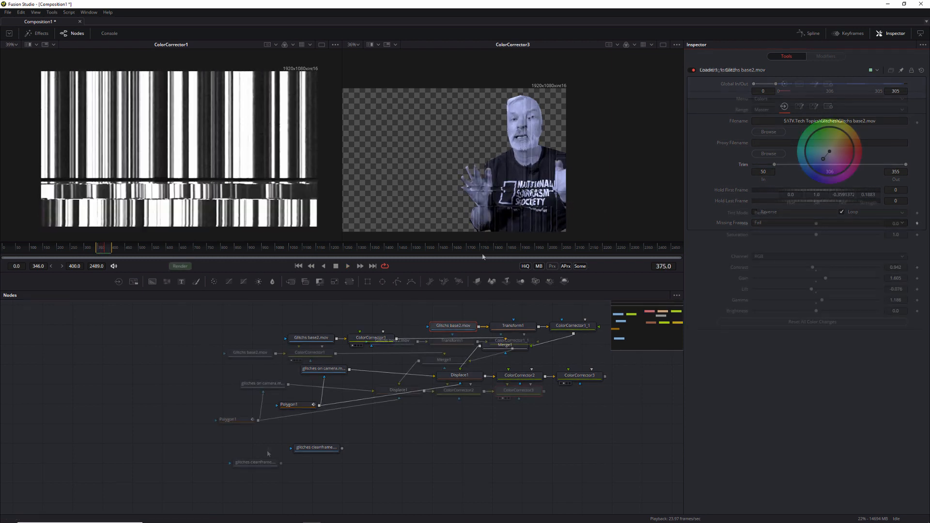
Step: Duplicate the on-camera loader below ColorCorrector3, merge the ColorCorrector3 output over it, and view the merge result
drag(264, 463, 289, 466)
click(264, 384)
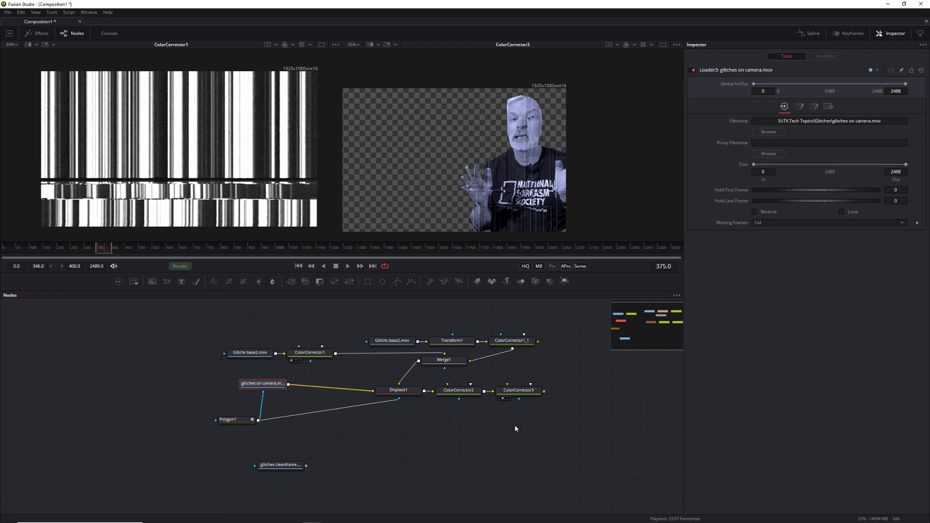
key(ctrl+v)
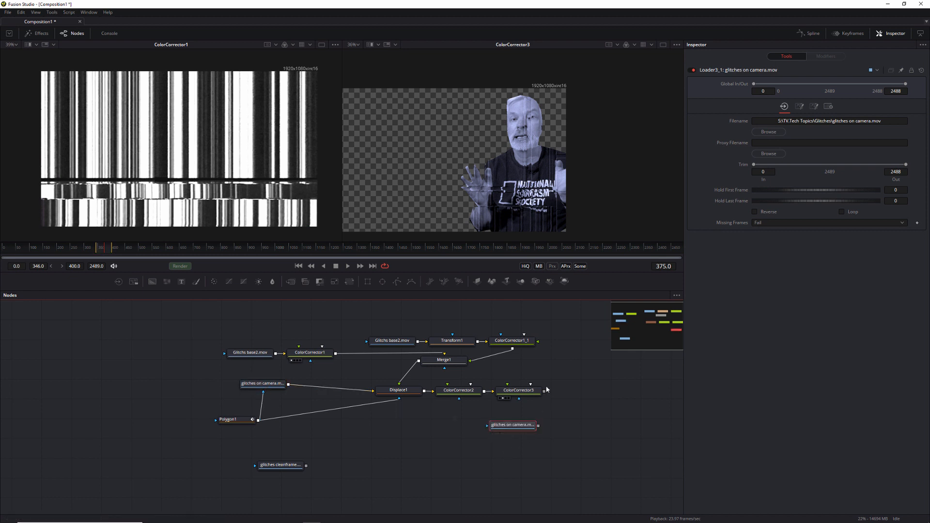
drag(544, 391, 594, 231)
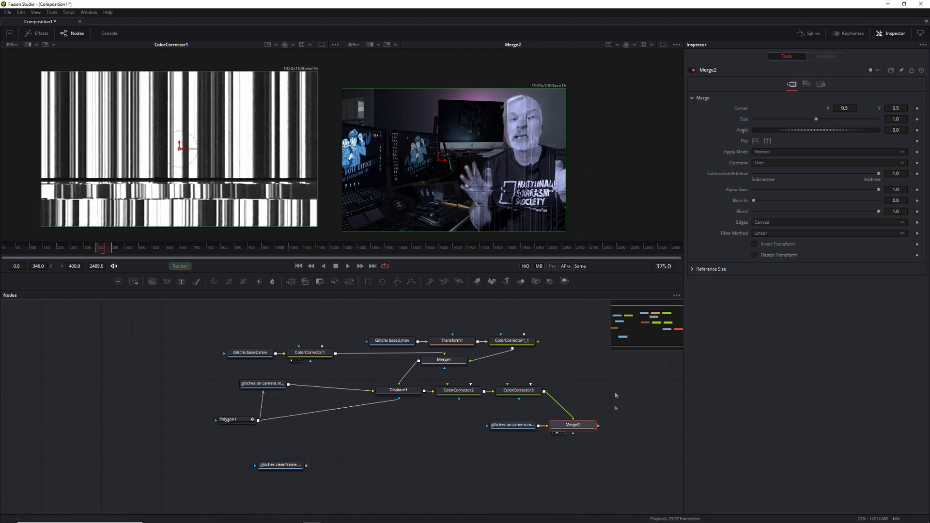
drag(516, 427, 497, 428)
click(496, 428)
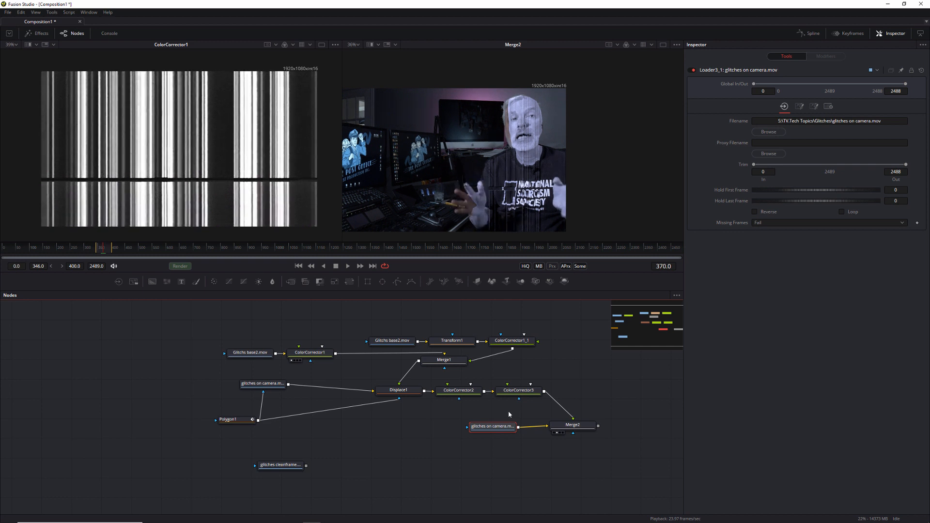
Step: Merge the copied on-camera loader over the clean-frame loader, feed the result into Merge2's background, and view the new merge
drag(283, 464, 442, 429)
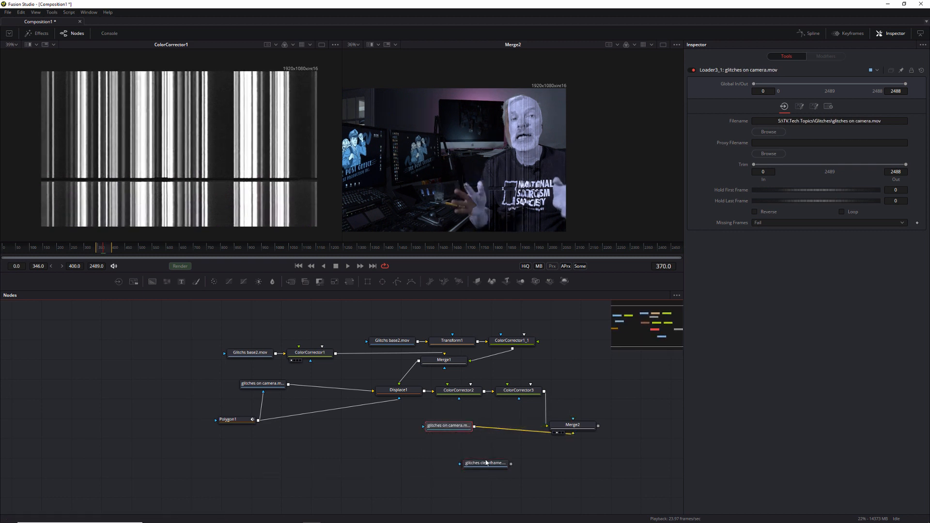
drag(487, 466, 449, 456)
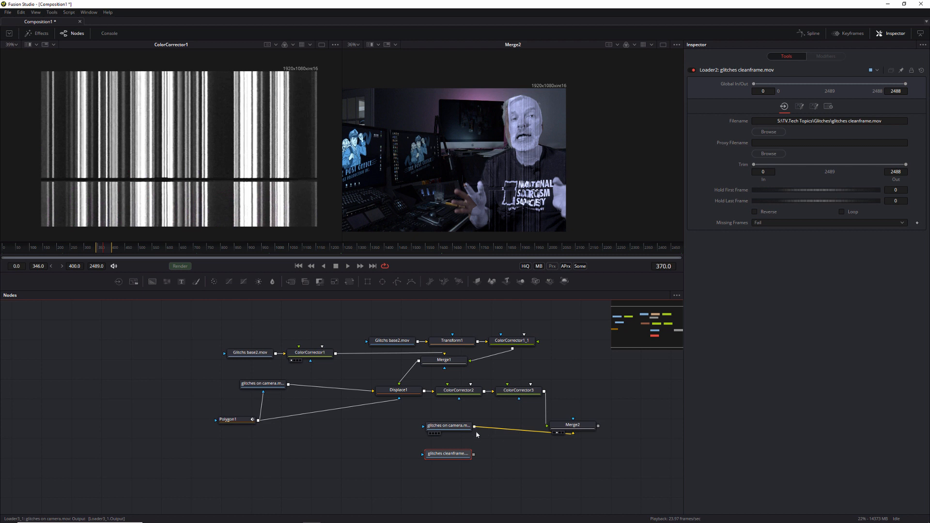
drag(475, 430, 475, 456)
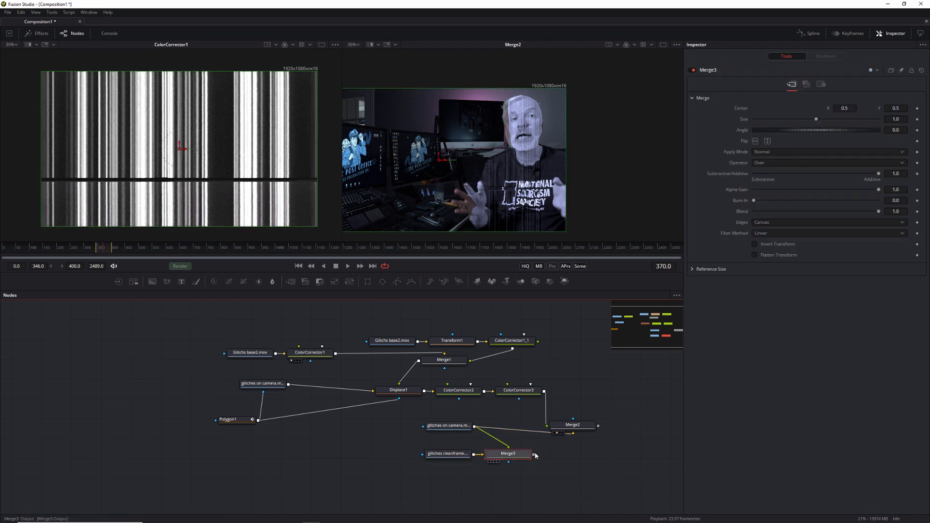
drag(534, 456, 573, 436)
key(2)
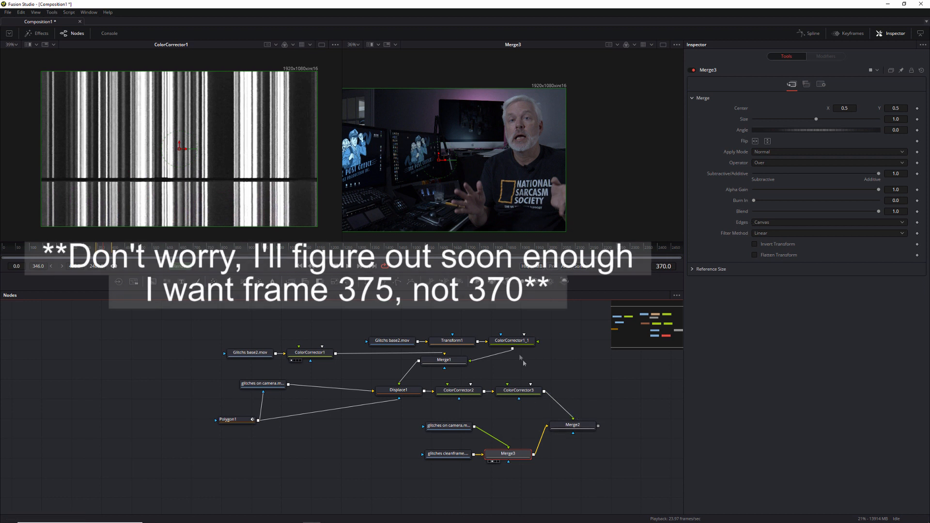
Step: Animate Merge3's Blend, keying 1.0 at frame 369 and 0.0 at frame 375
right_click(740, 212)
click(755, 217)
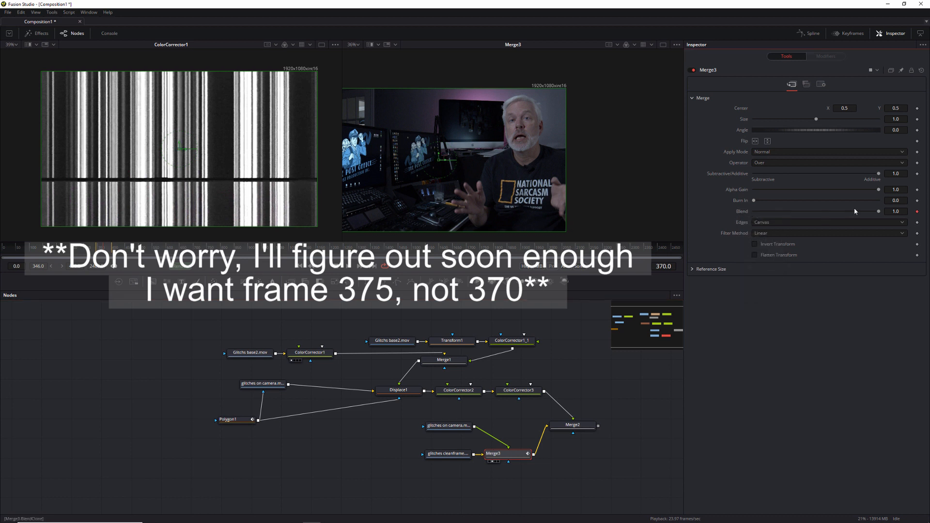
key(Left)
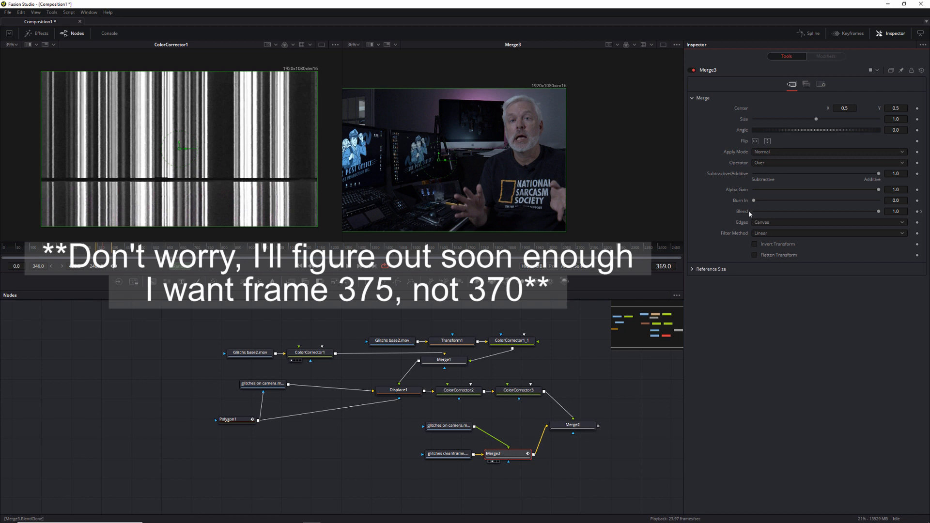
click(920, 213)
drag(880, 214, 750, 213)
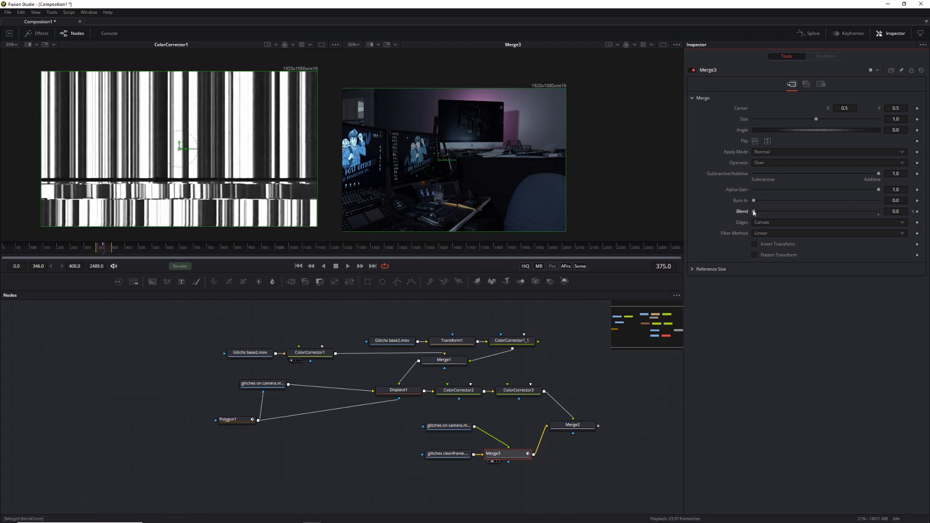
Step: Set Merge3's Blend to 1.0 at frame 374 and remove its keyframe at frame 370
key(Left)
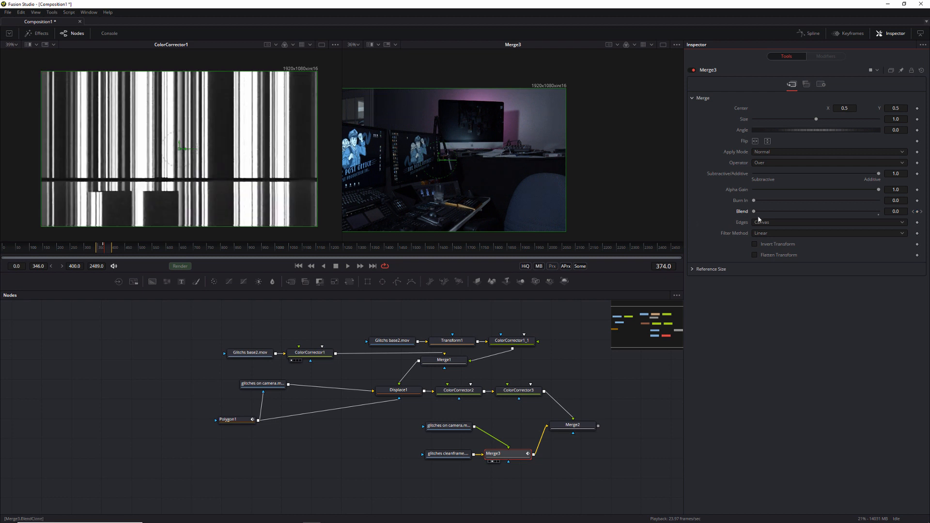
drag(755, 212, 859, 209)
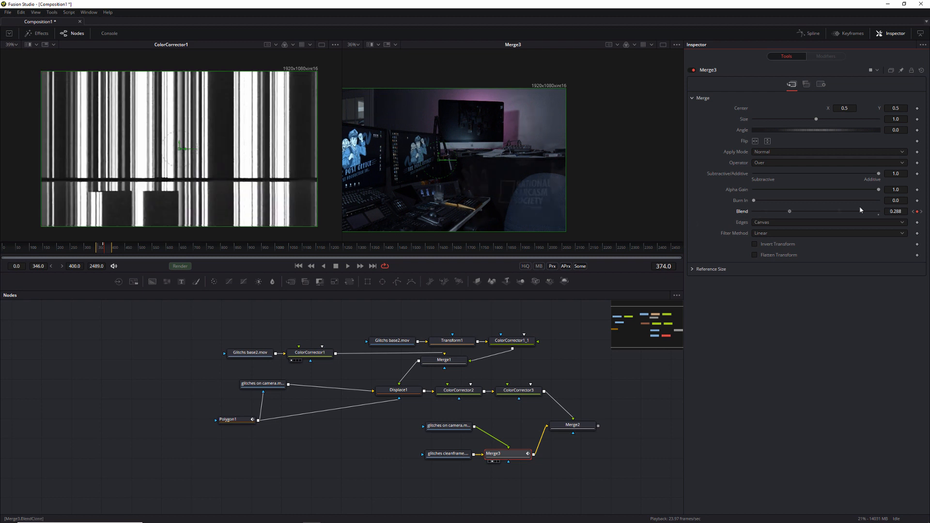
click(914, 213)
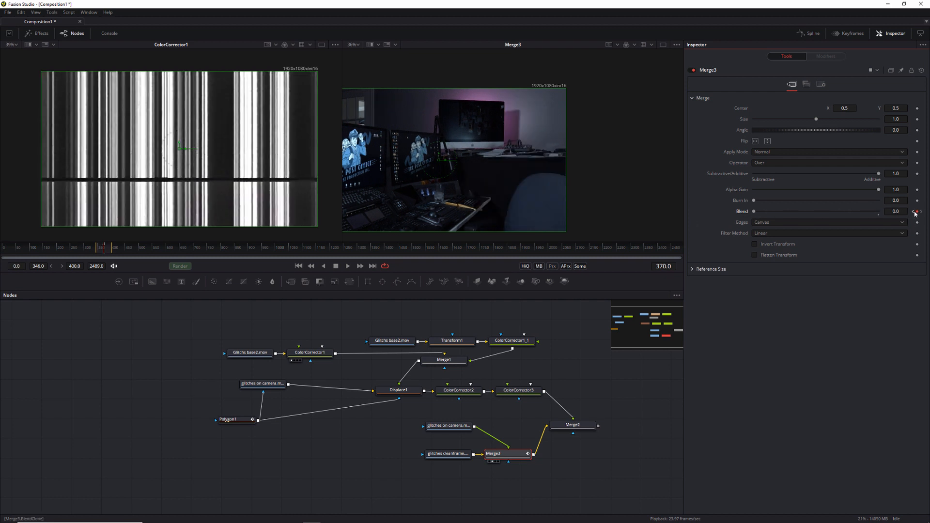
click(917, 213)
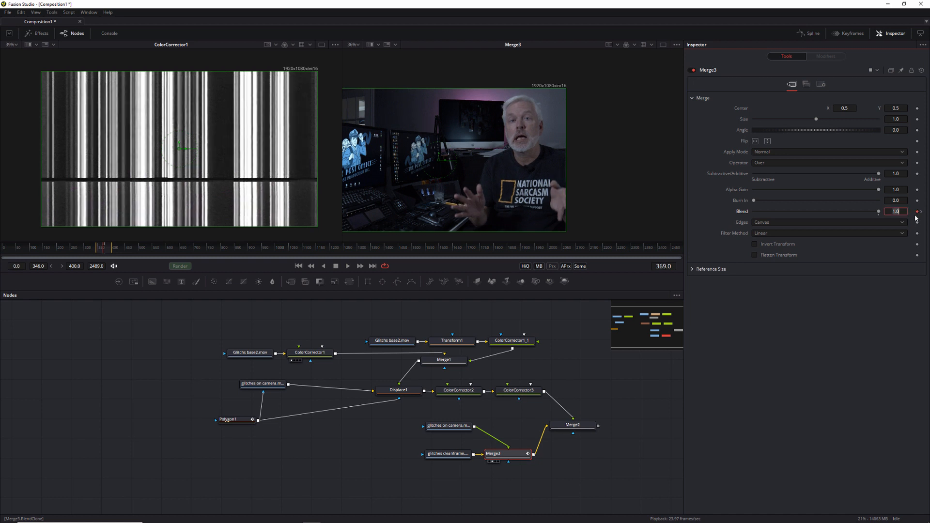
click(920, 212)
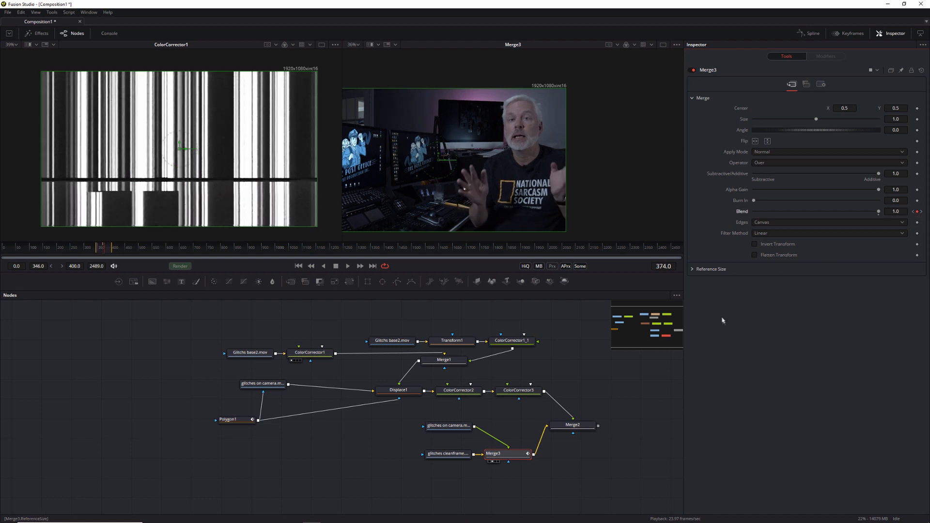
Step: Hold Merge3's Blend at 0.0 with a keyframe at frame 379, set it to 1.0 at frame 380, and play back the result
key(Right)
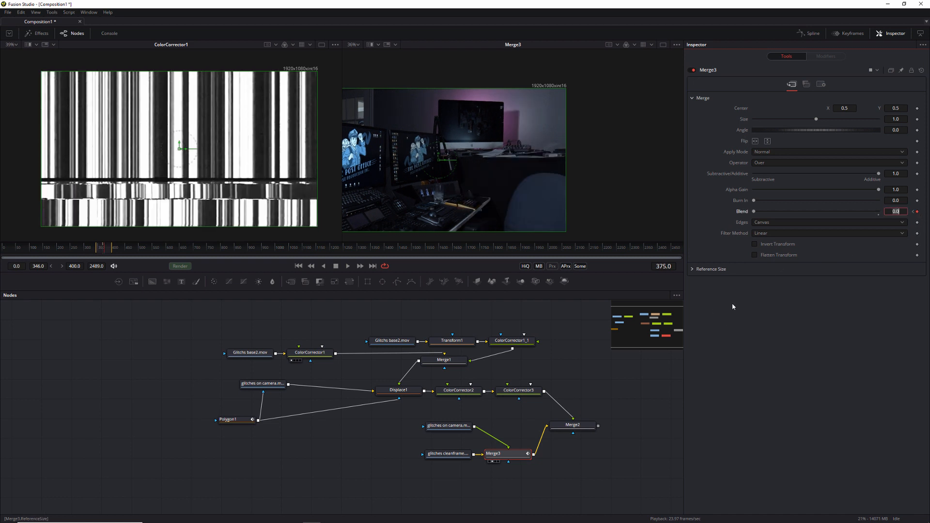
key(Right)
key(Right)
key(Right)
key(Right)
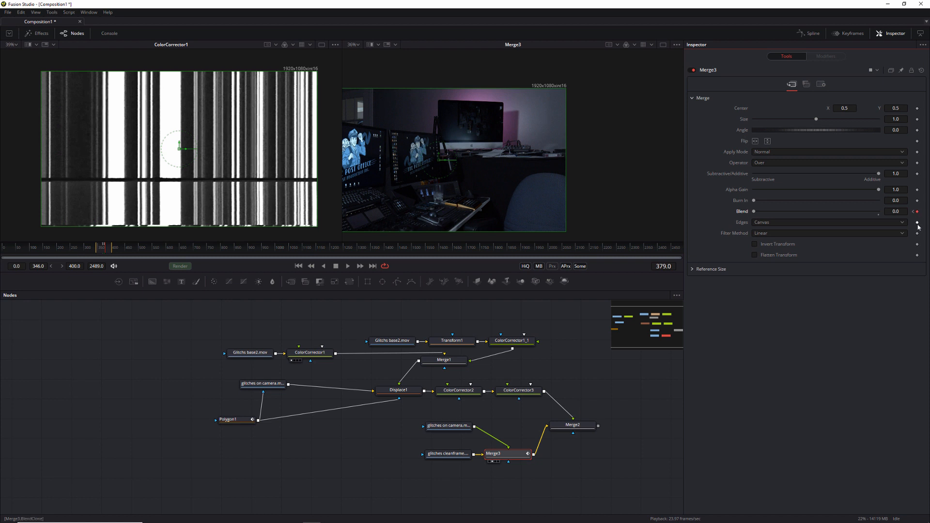
key(Right)
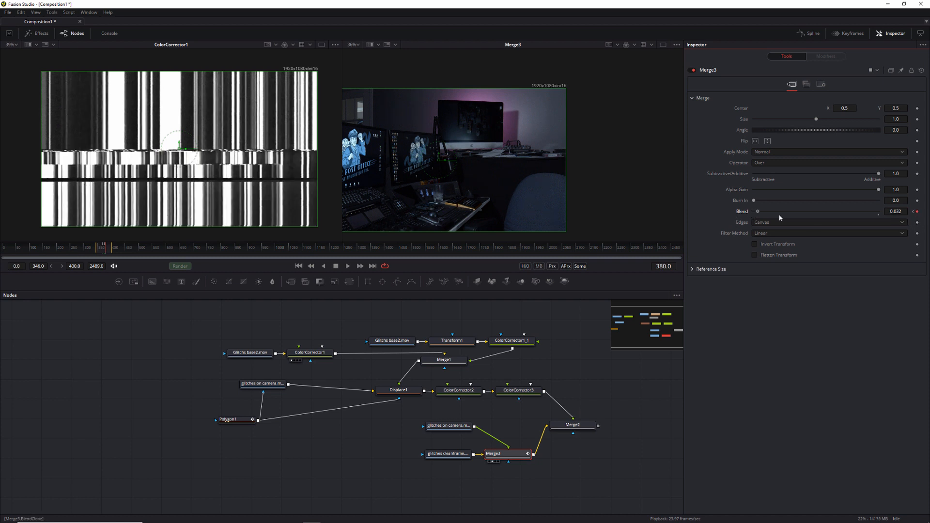
drag(753, 212, 877, 212)
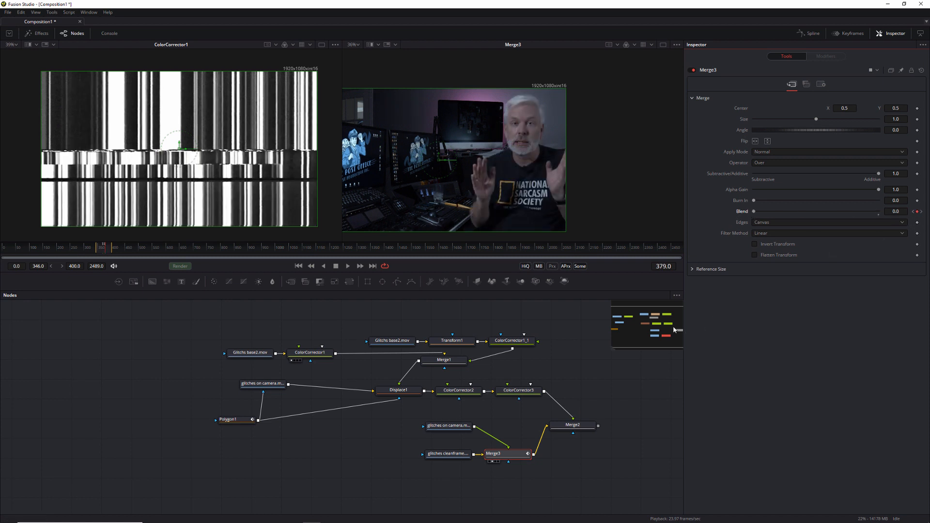
key(space)
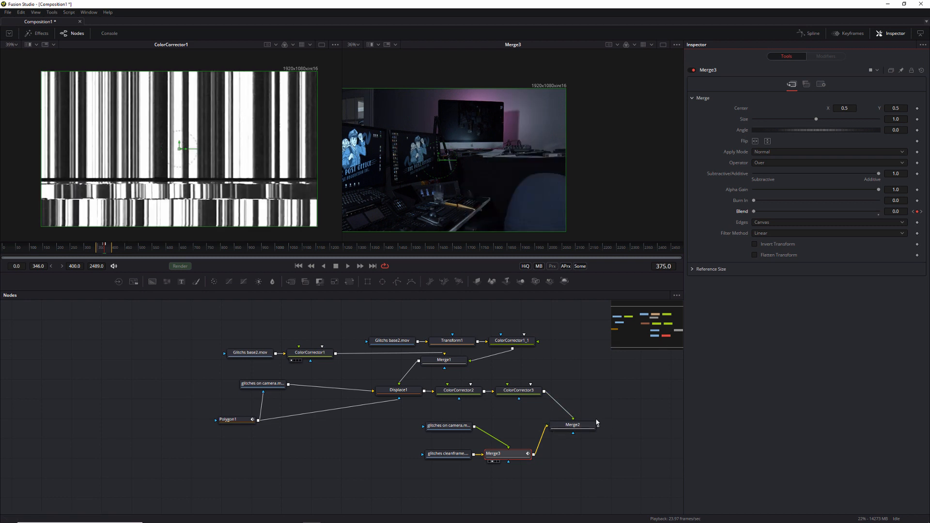
Step: View Merge2 and animate its Blend, keying 0.0 at frame 374 and 1.0 at frame 375
drag(579, 427, 526, 199)
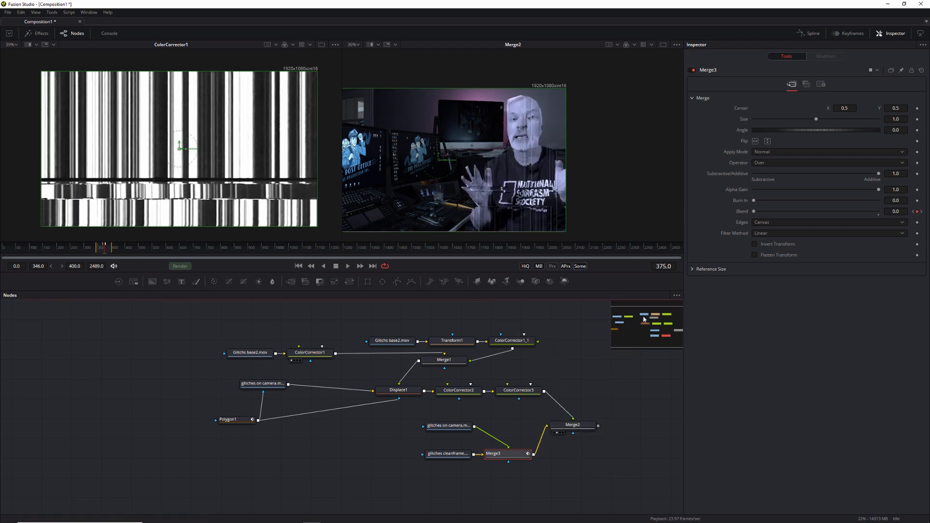
click(584, 422)
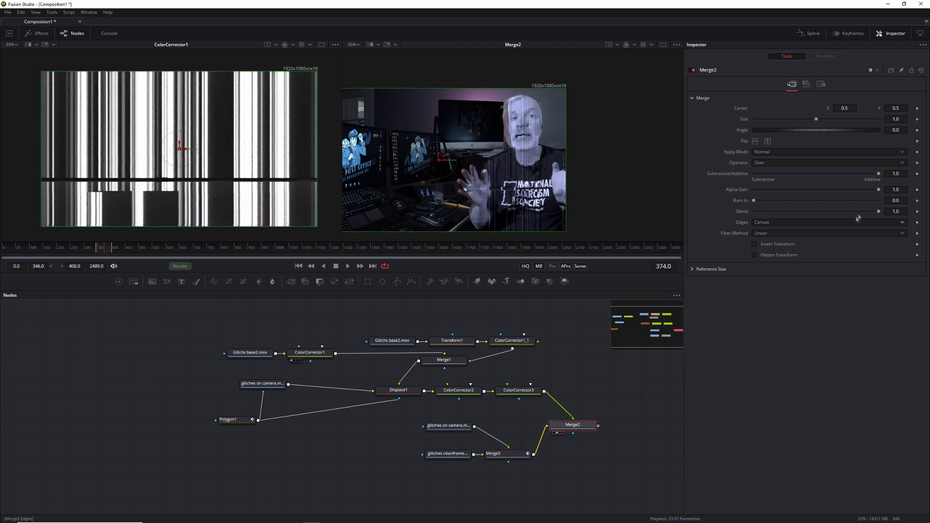
drag(877, 214, 733, 218)
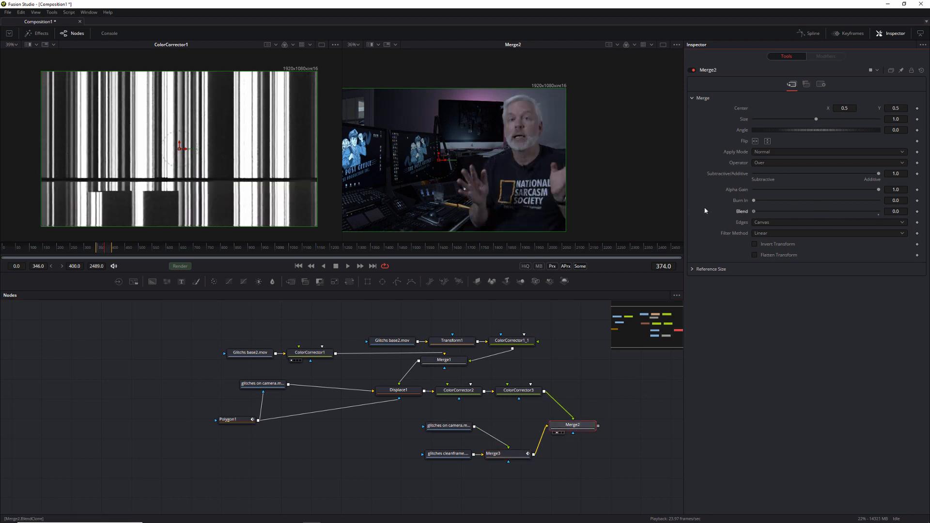
right_click(740, 215)
click(756, 216)
key(Right)
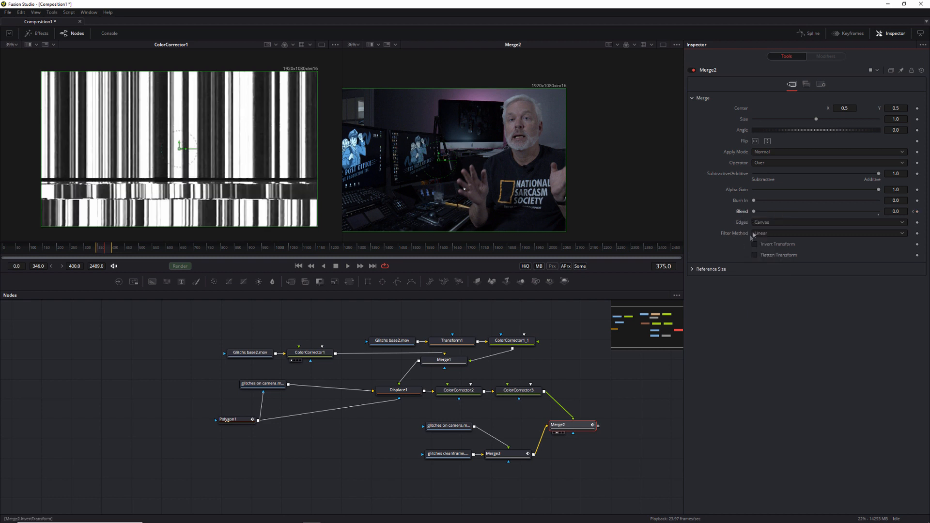
drag(754, 211, 883, 212)
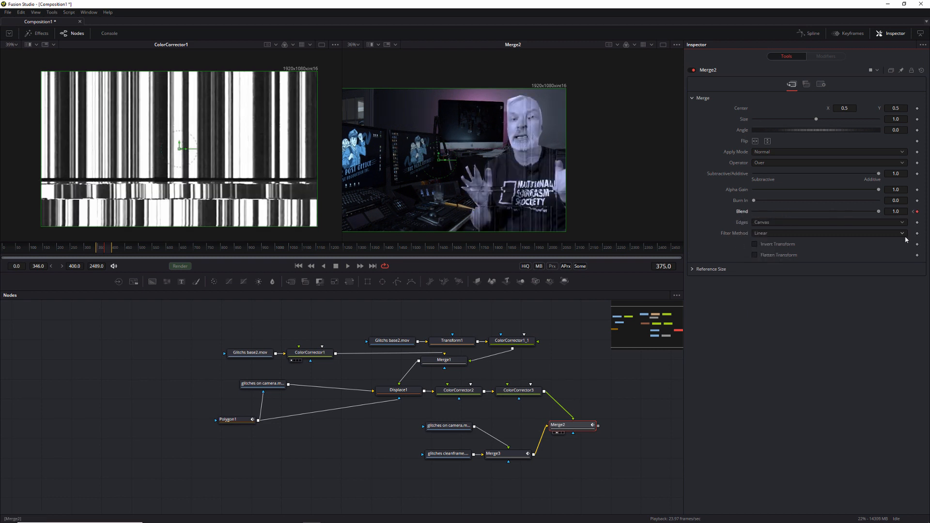
Step: Hold Merge2's Blend at 1.0 with a keyframe at frame 379 and set it to 0.0 at frame 380
key(Right)
key(Right)
key(Right)
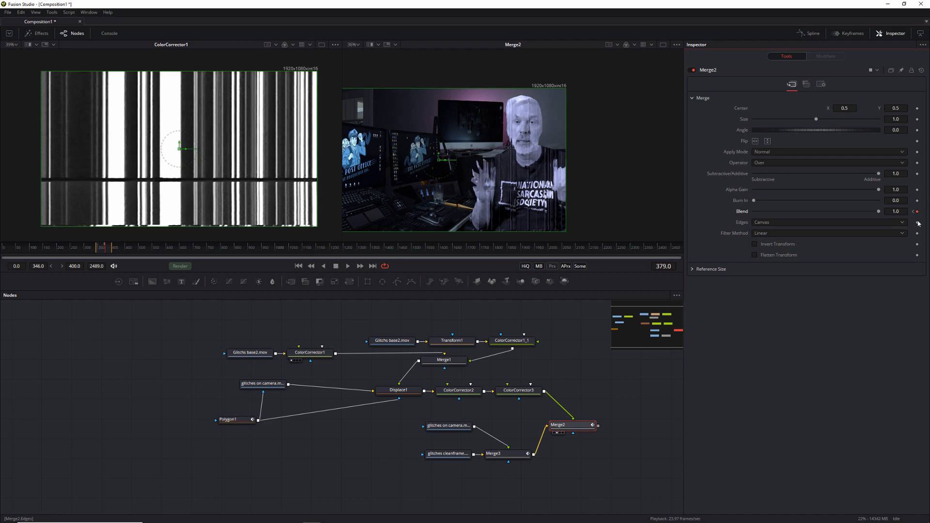
key(Right)
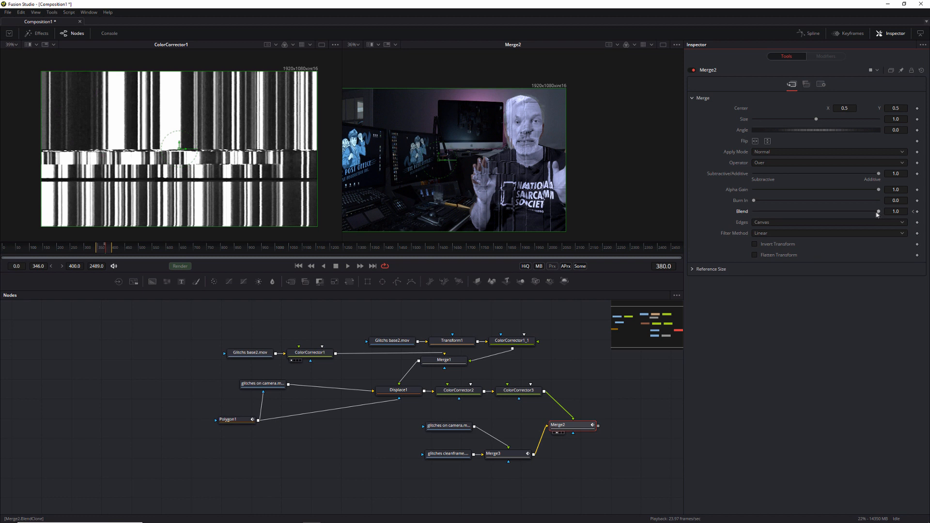
Step: Step through the frames from 375 onward to examine how the glitched figure appears over the background
key(Left)
key(Left)
key(Left)
key(Left)
key(Left)
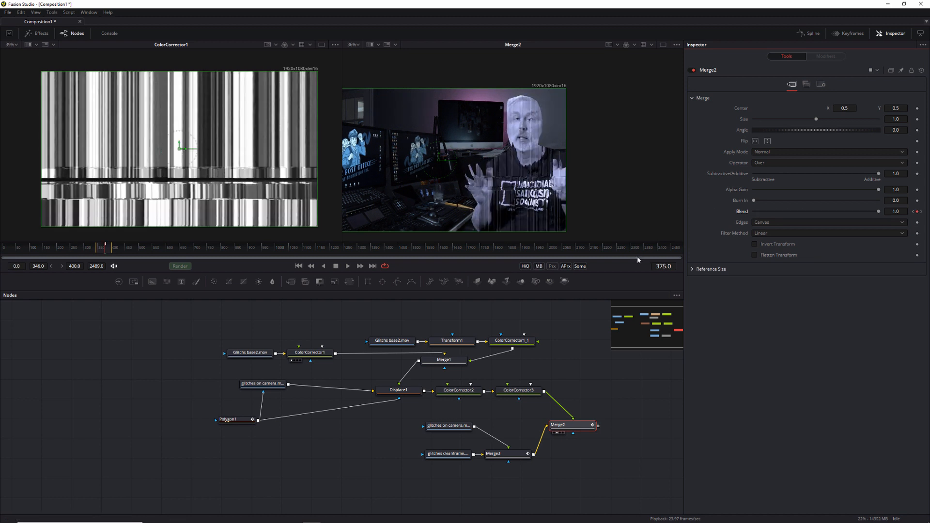
key(Right)
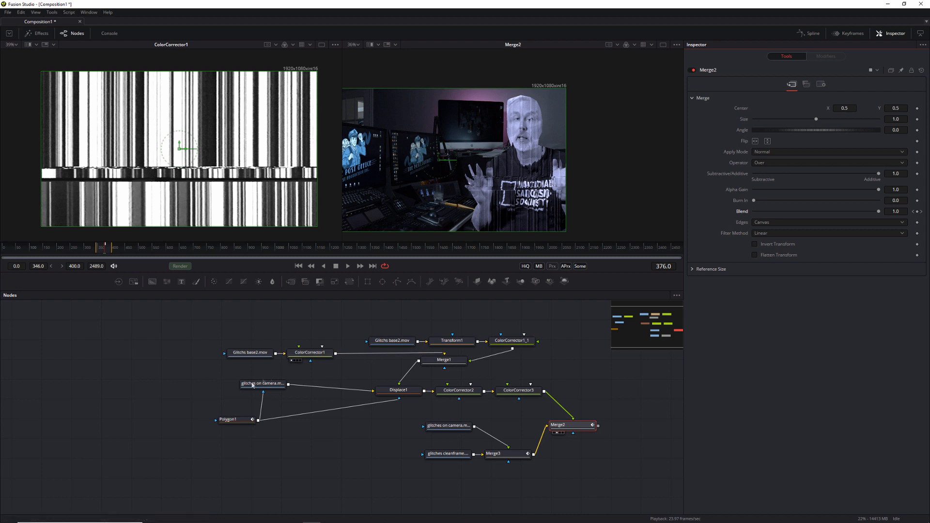
click(231, 420)
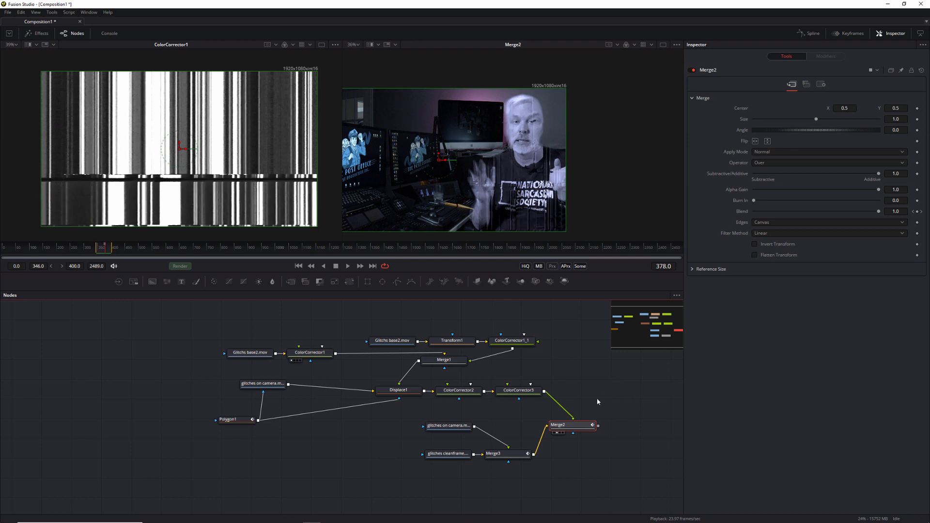
Step: Animate Merge3's Blend with keyframes of 0.0 at frame 377 and 1.0 at frame 378
click(513, 455)
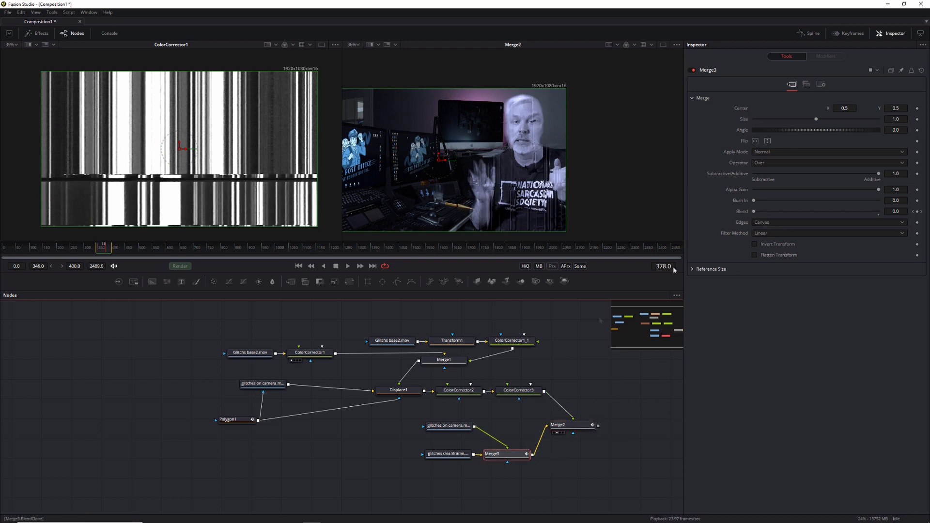
click(752, 212)
drag(755, 211, 714, 215)
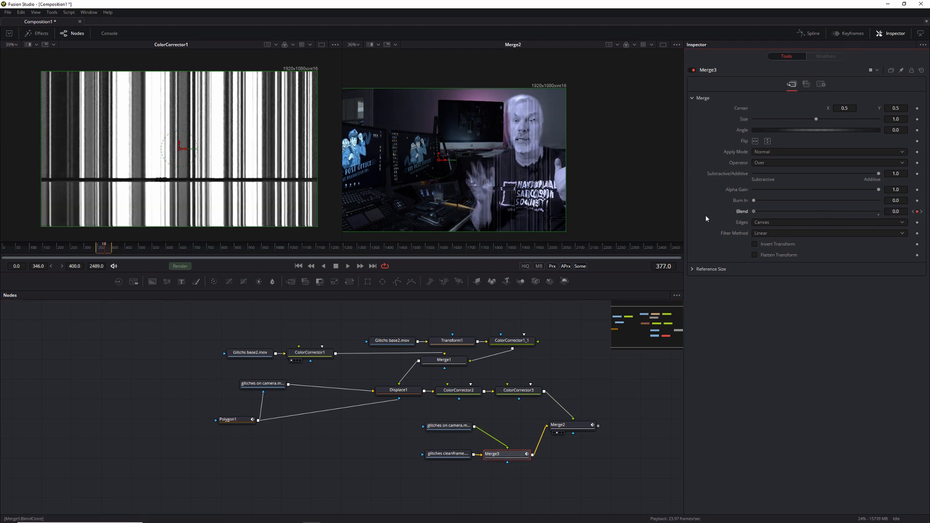
key(Right)
key(Left)
Step: Key Merge2's Blend at 1.0 on frames 377 and 379 and 0.0 on frame 378, and play back the glitch
click(576, 423)
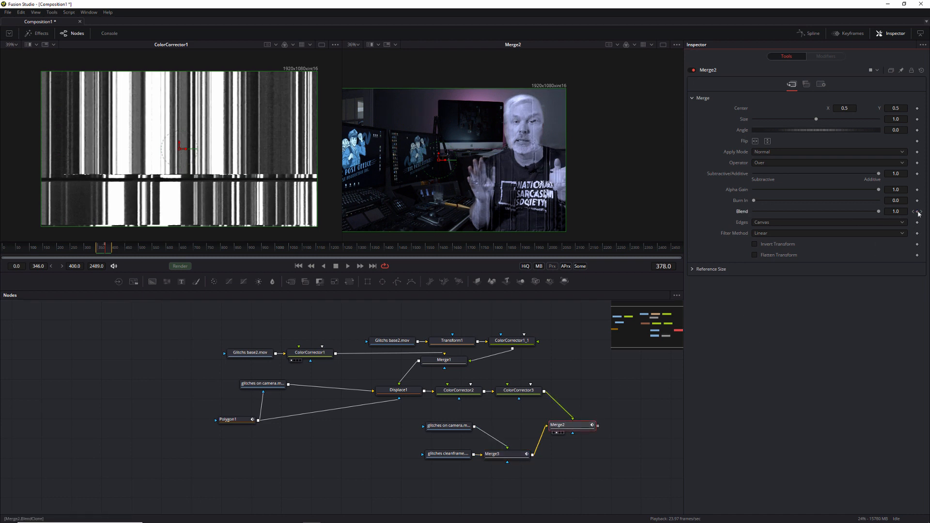
click(502, 456)
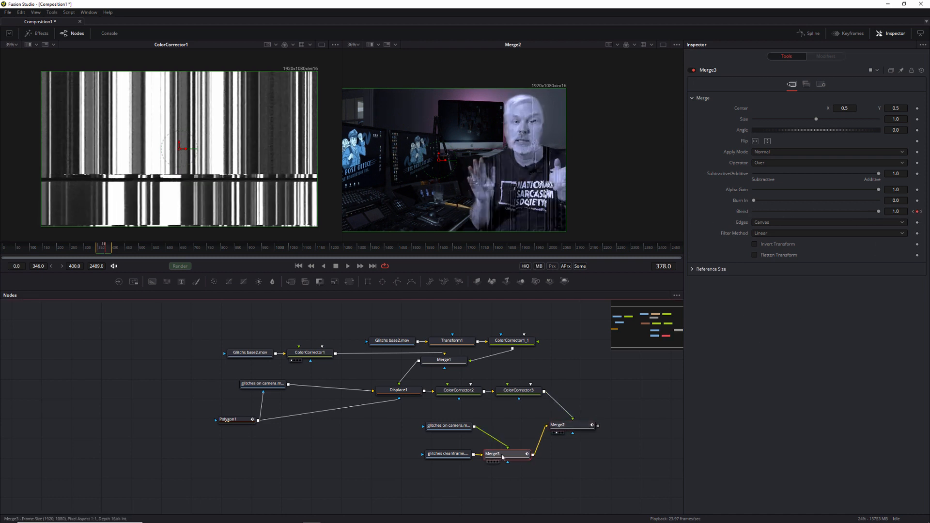
click(577, 426)
key(Right)
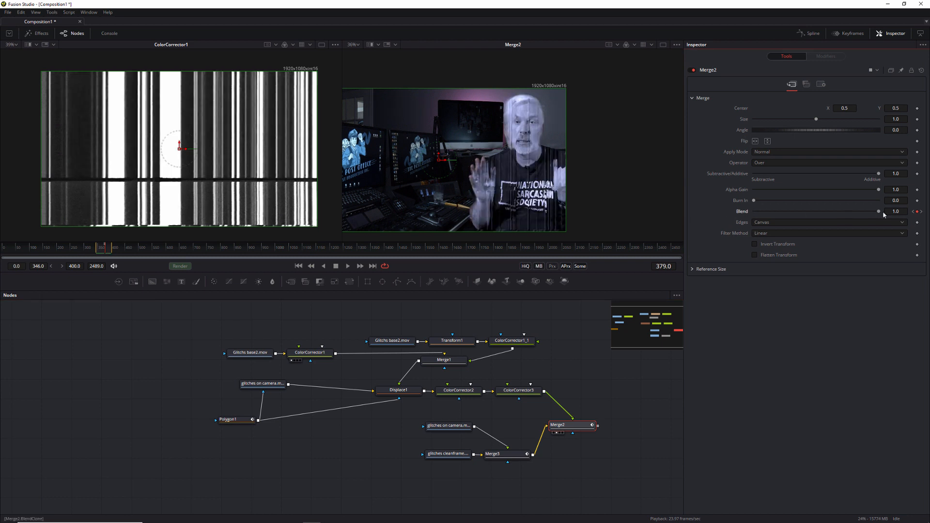
key(space)
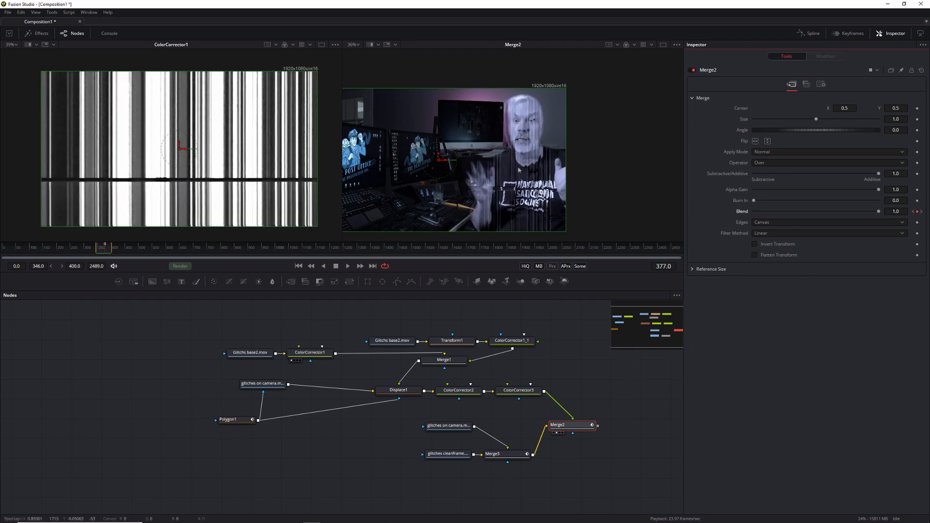
Step: Set Merge2's Apply Mode to Screen and lower its Blend at frame 377, playing back the result
click(584, 426)
click(794, 152)
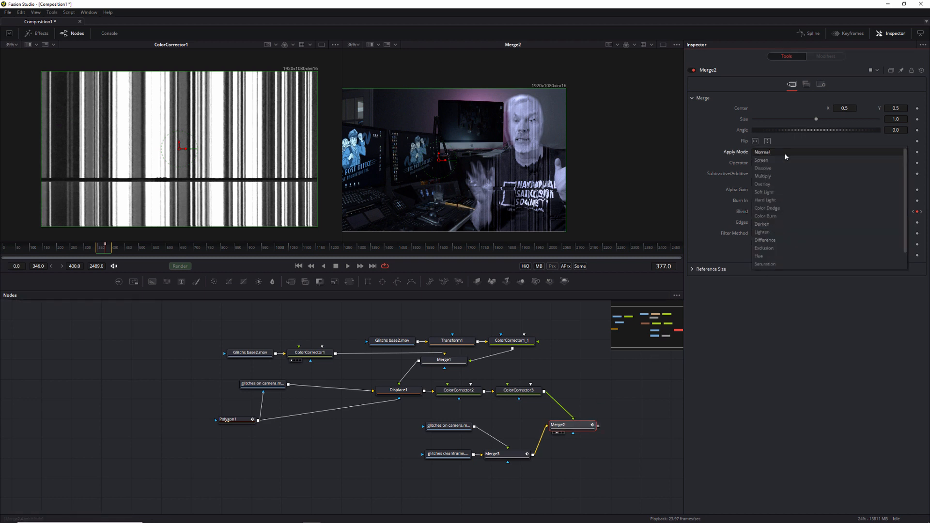
click(773, 164)
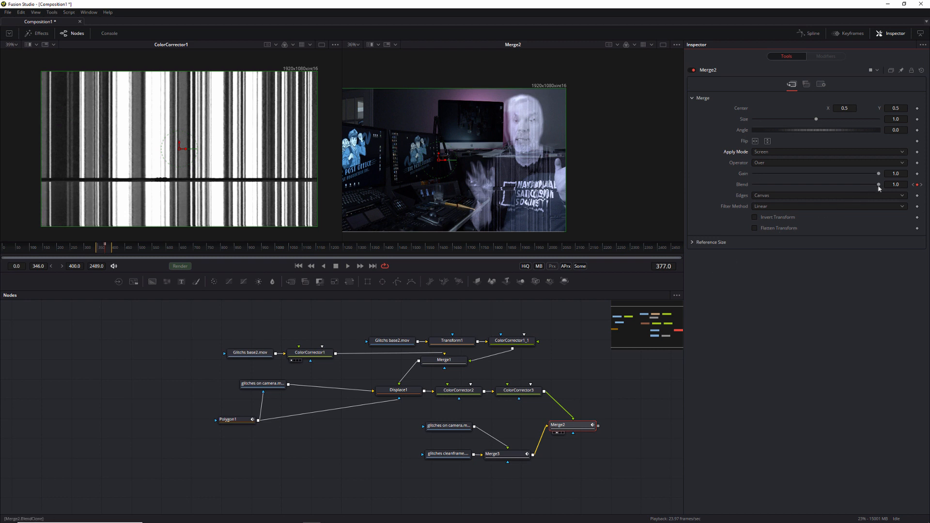
drag(878, 185, 753, 184)
key(space)
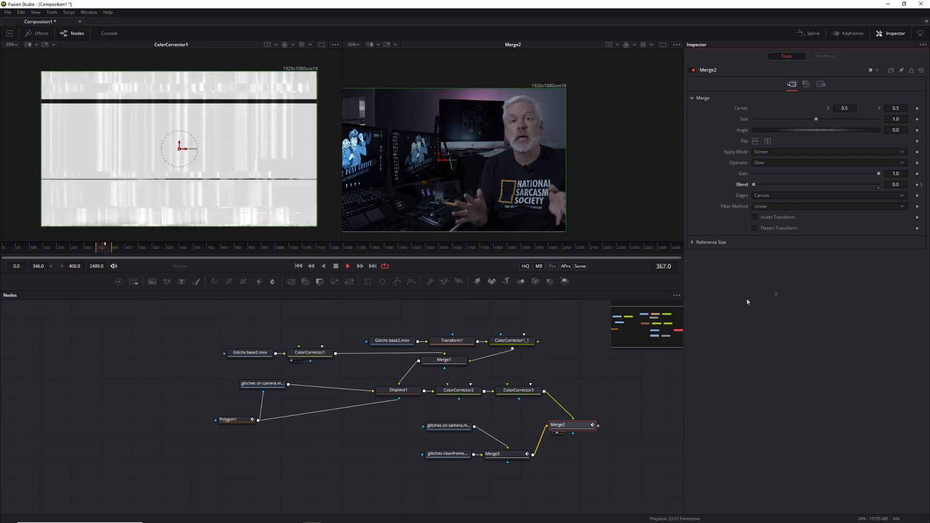
key(space)
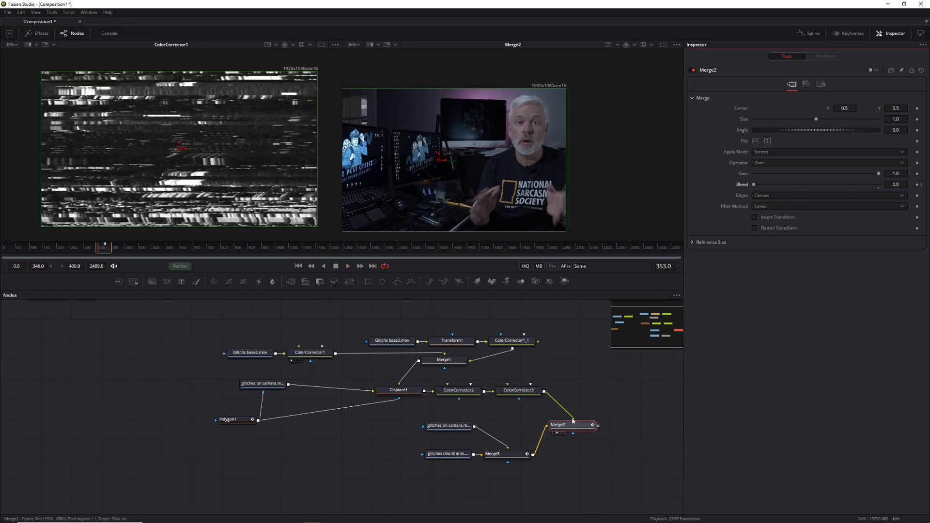
Step: Lower Merge2's Blend to 0.74 on its keyframe at frame 375
click(573, 421)
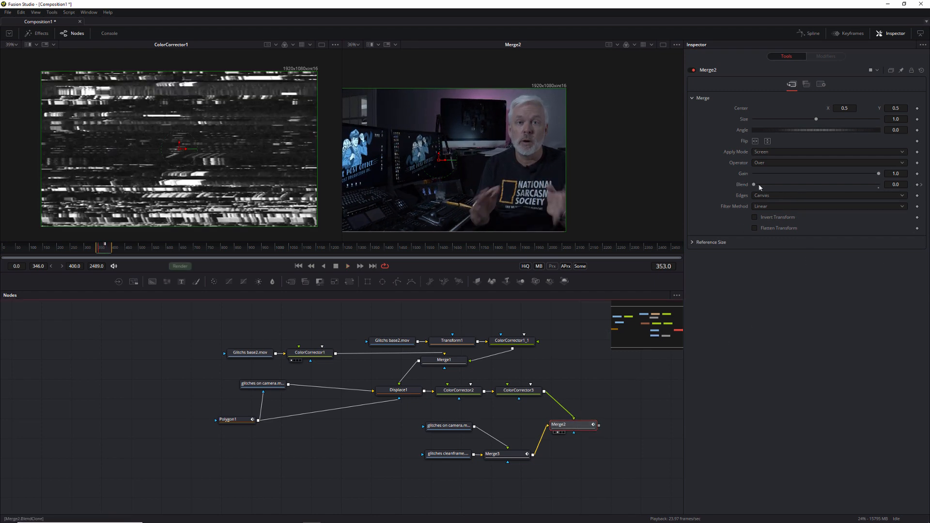
click(917, 185)
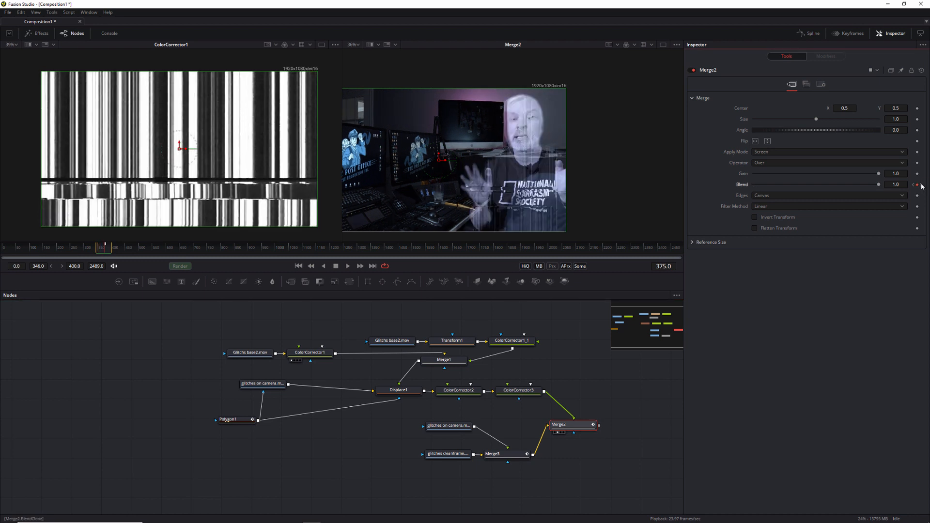
drag(846, 184, 833, 185)
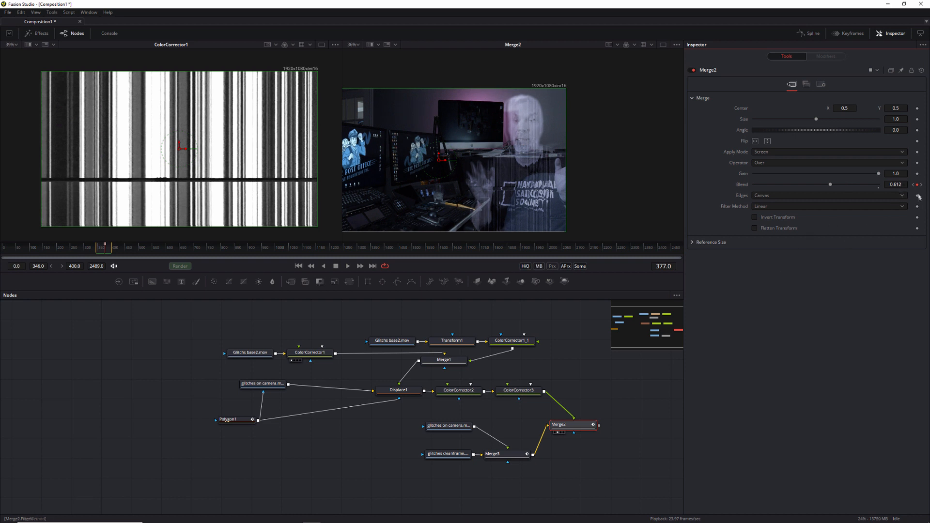
Step: Set Merge2's Blend to 0.74 on its keyframe at frame 377
click(902, 184)
key(BackSpace)
key(BackSpace)
key(BackSpace)
key(BackSpace)
key(BackSpace)
text(.74)
key(Tab)
click(920, 185)
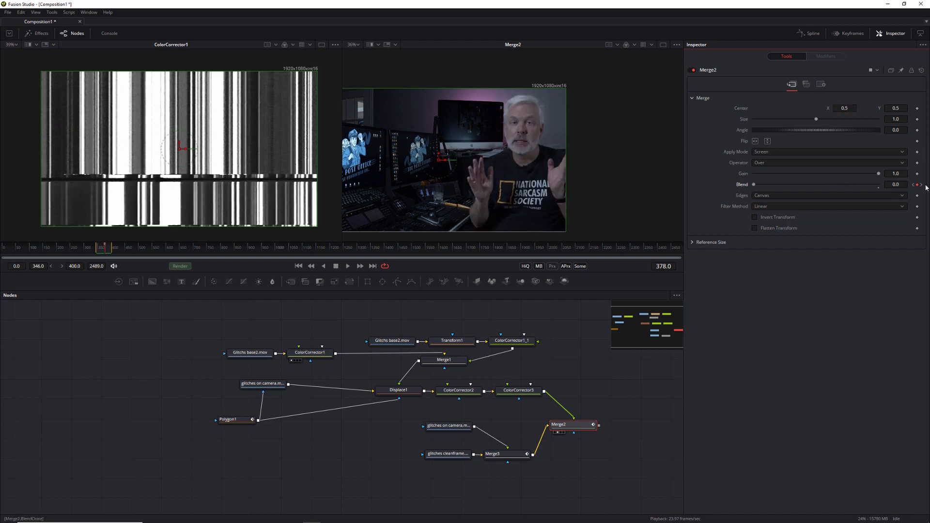
Step: Set Merge2's Blend to 0.74 on its keyframe at frame 379
click(920, 185)
click(895, 185)
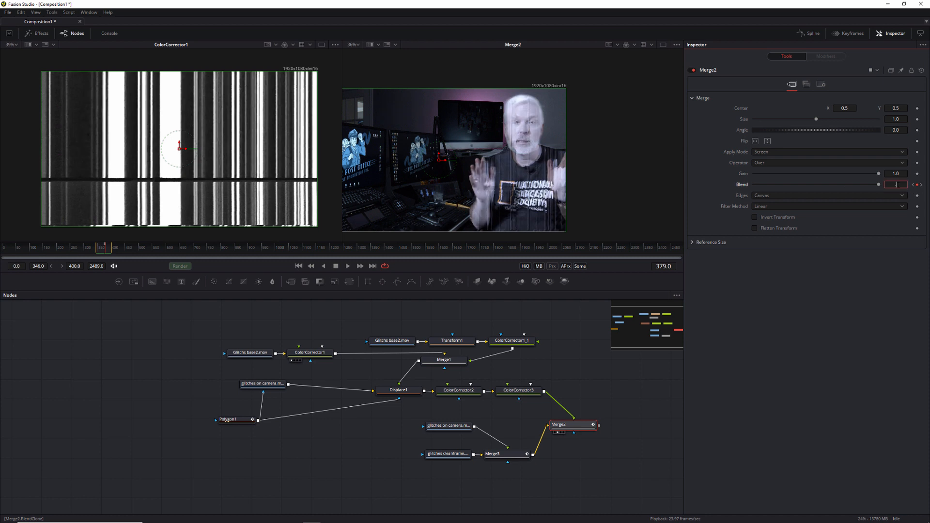
text(.74)
key(Tab)
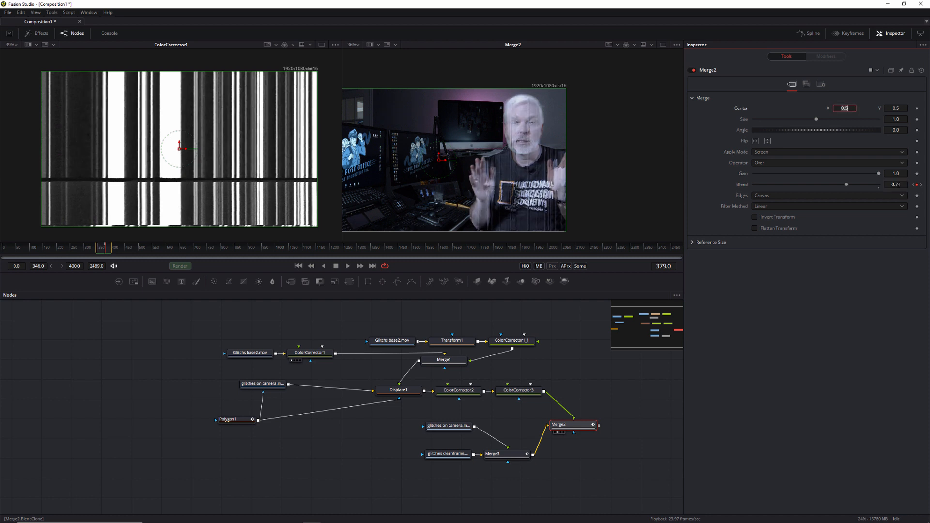
Step: Check Merge2's Blend keyframes between frames 380 and 375 and play back the flickering glitch
click(906, 184)
click(921, 185)
click(921, 185)
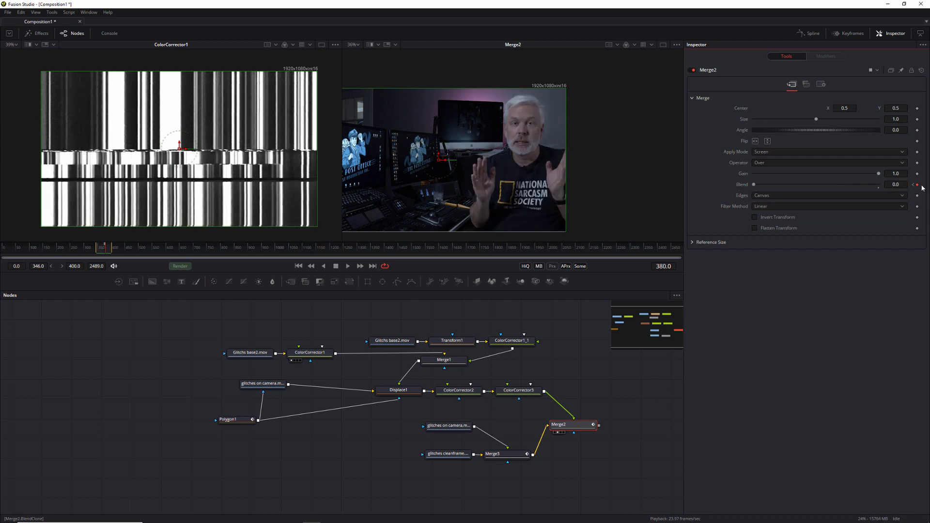
click(913, 186)
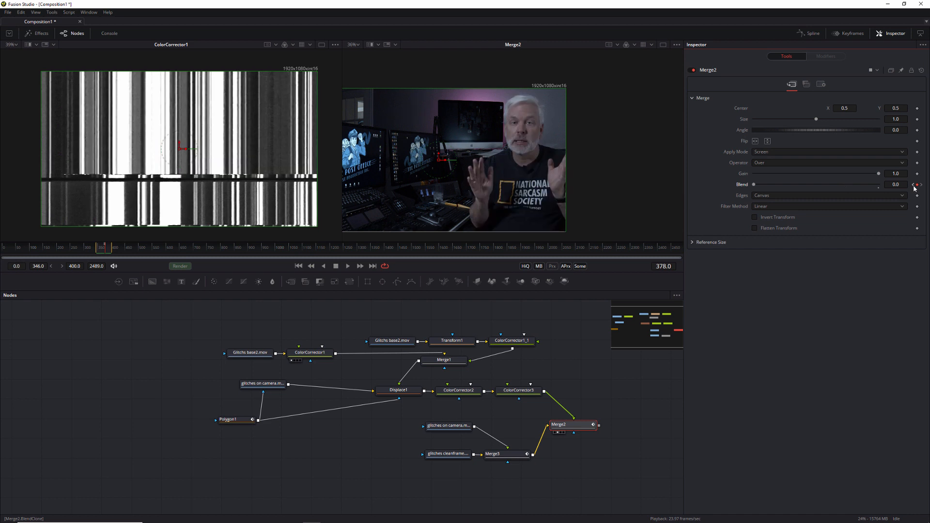
click(904, 185)
click(913, 186)
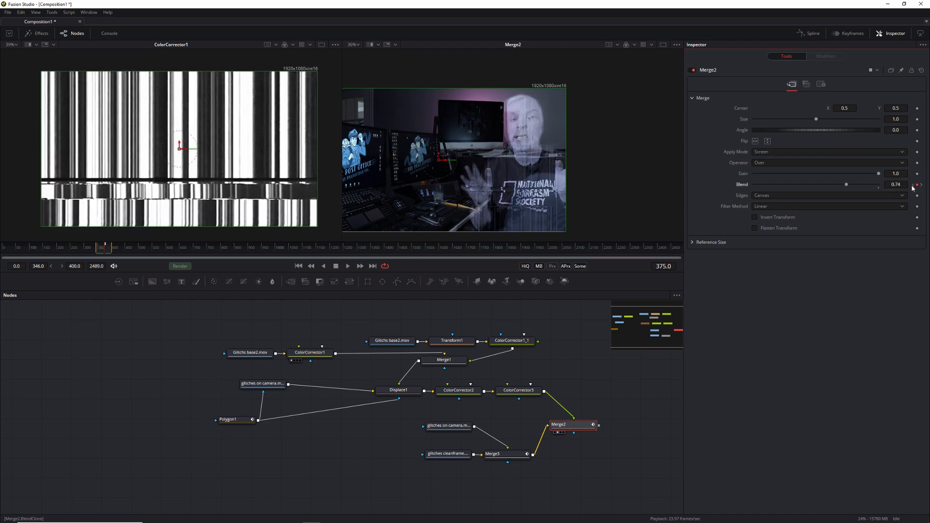
key(space)
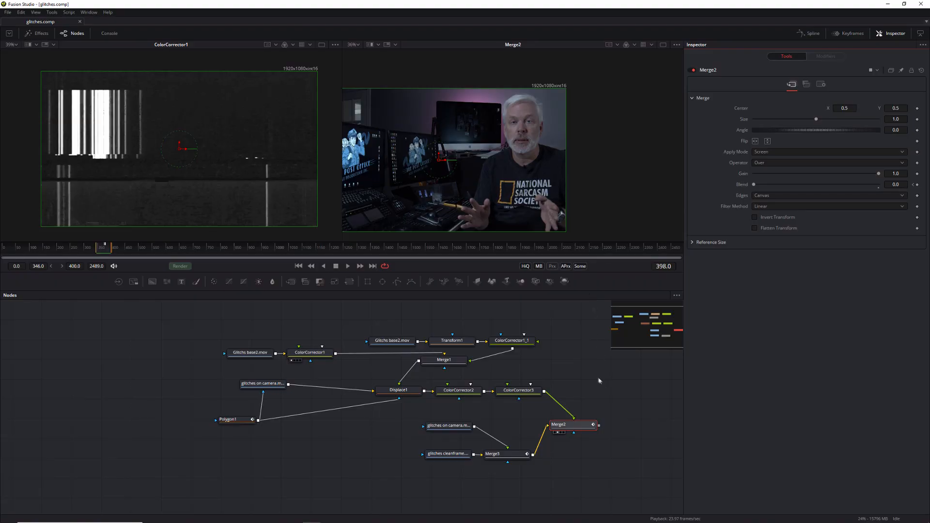
Step: Go to frame 807 and select the Merge2 node
drag(577, 379, 517, 377)
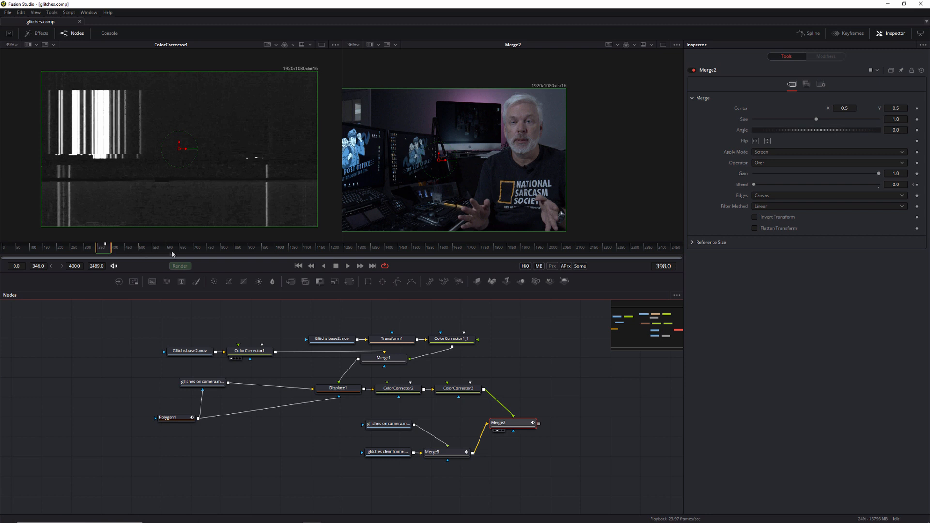
click(222, 251)
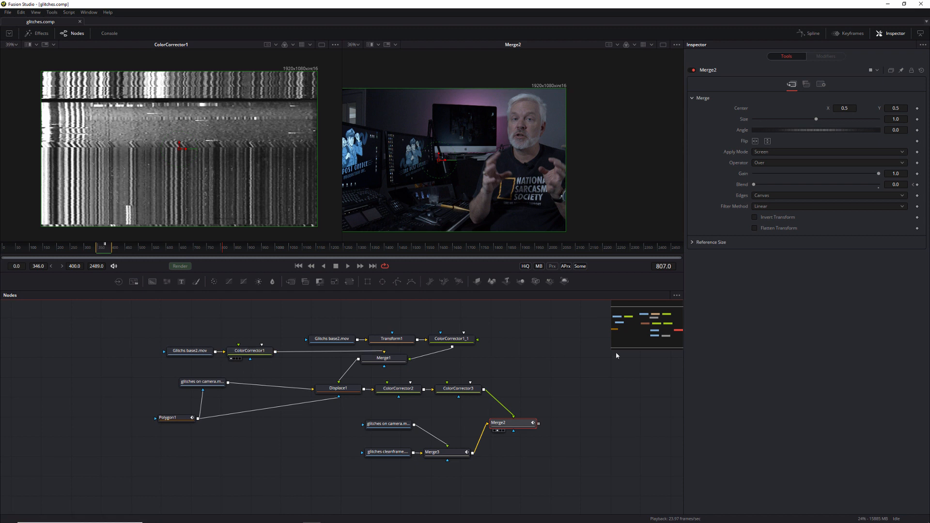
drag(500, 425, 502, 425)
drag(513, 425, 514, 426)
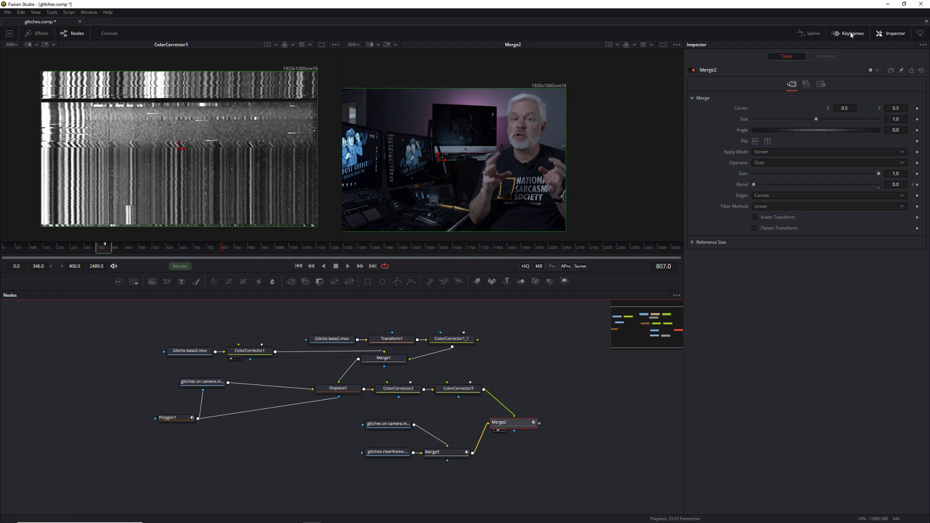
Step: Show the Spline editor to look at the animated tools' entries and close it again
click(816, 38)
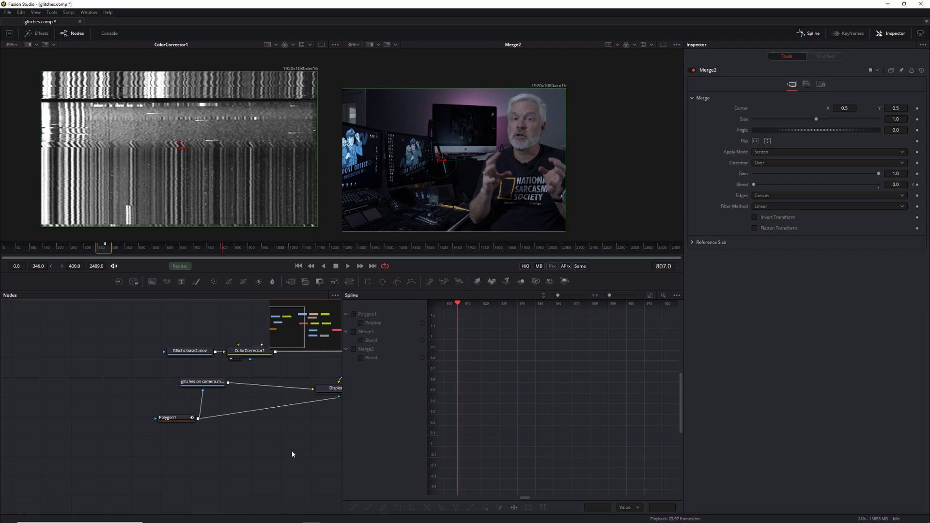
drag(292, 451, 260, 440)
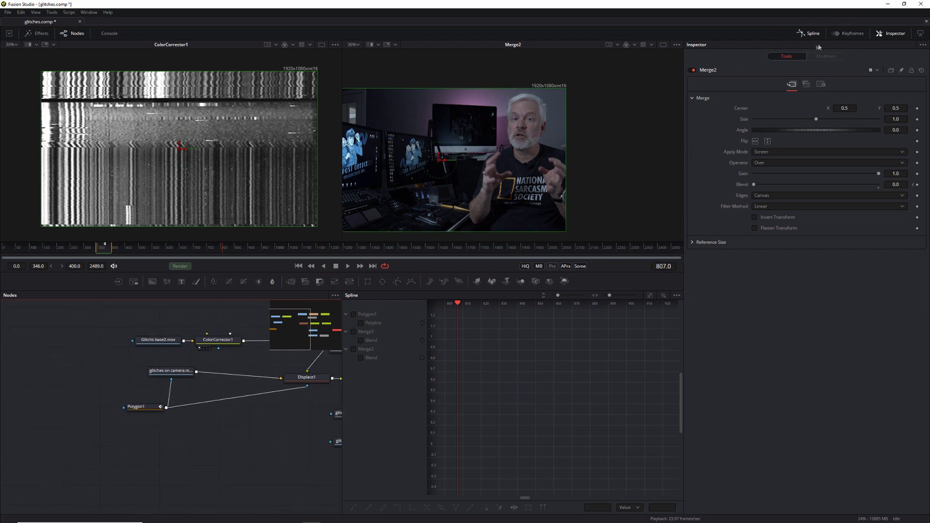
click(806, 35)
Step: Rename the Merge2 node as "Glitch merge"
key(F2)
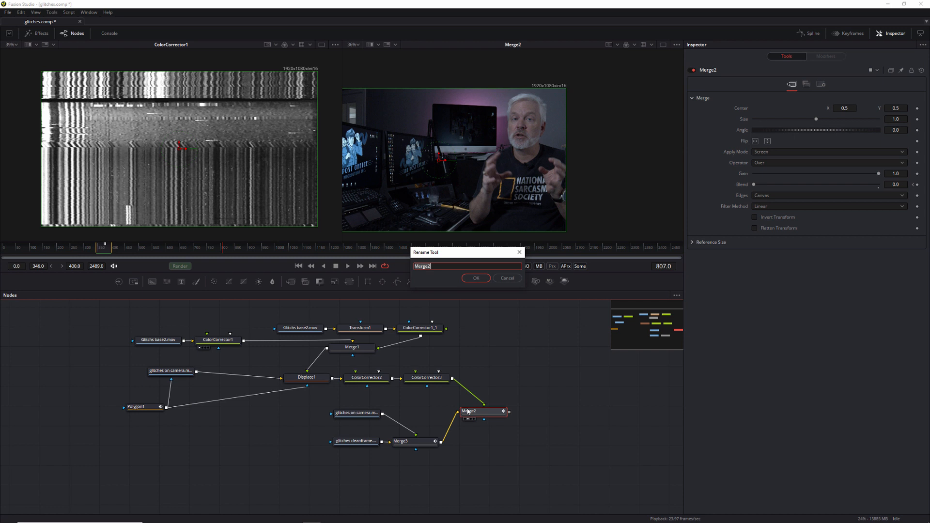
text(Glitch merge)
key(Return)
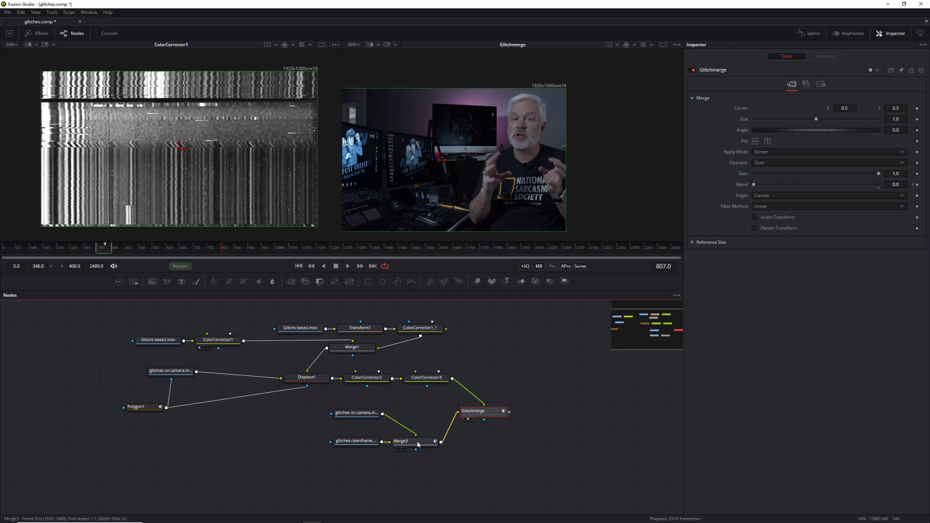
Step: Rename the Merge3 node as "clean merge"
click(418, 444)
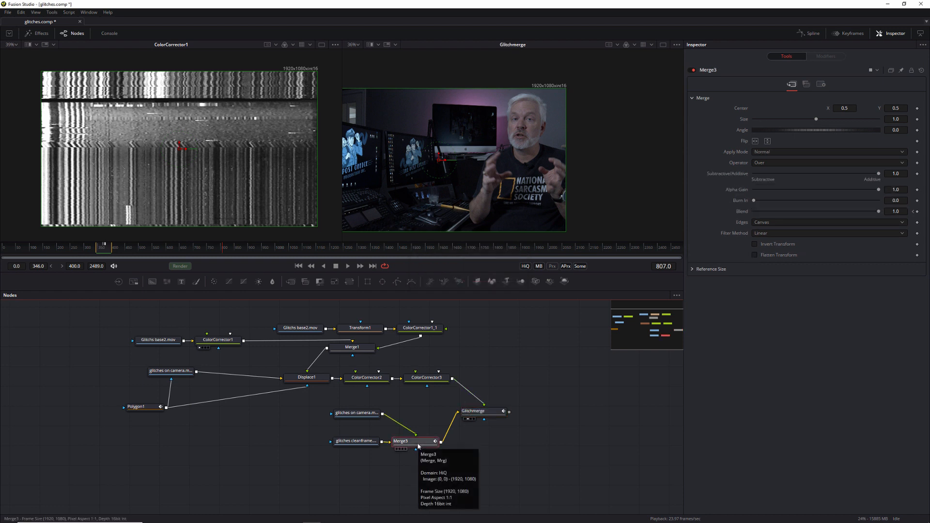
key(F2)
text(clean merge)
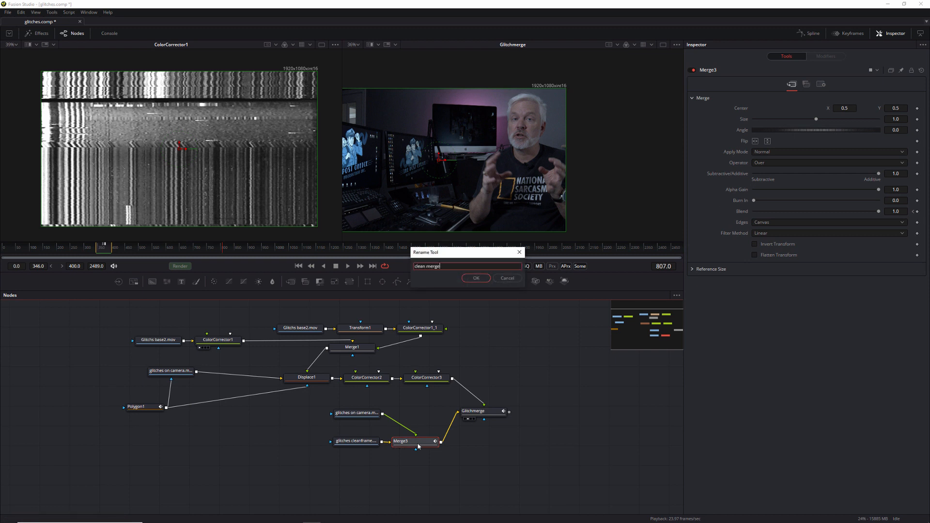
key(Return)
click(473, 411)
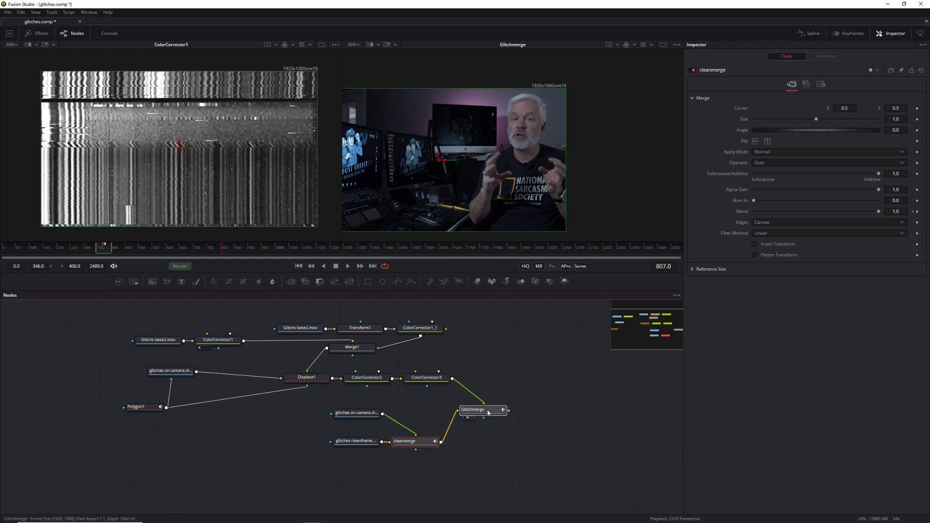
Step: Show the cleanmerge Blend curve in the Spline editor and copy its dip keyframes around frame 375
click(845, 35)
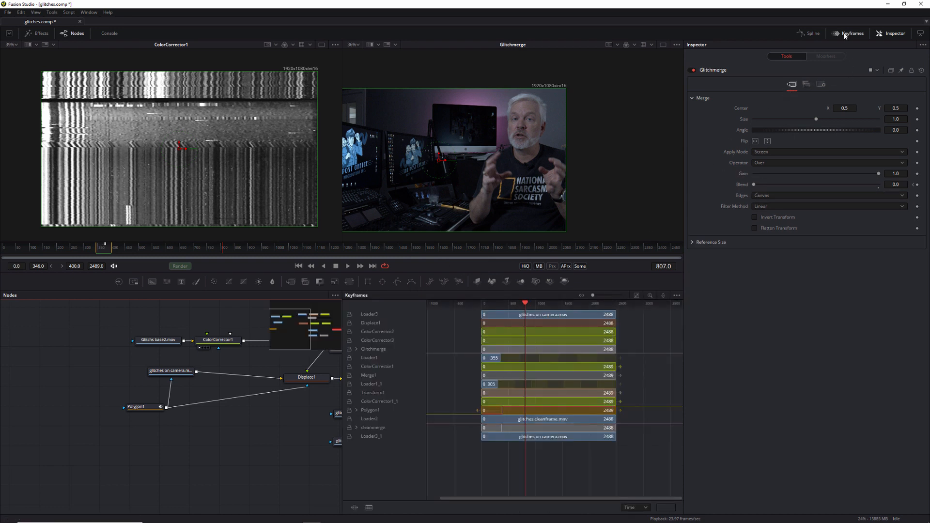
click(811, 35)
click(847, 33)
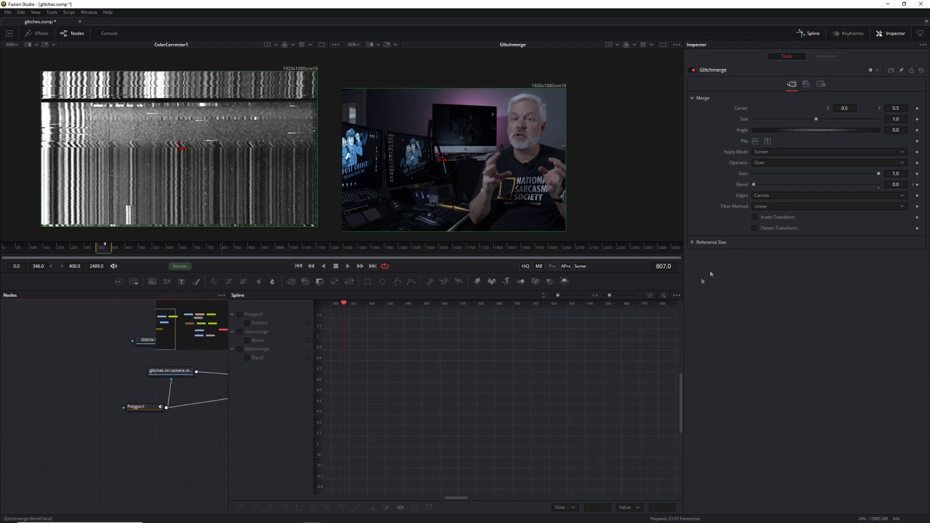
click(239, 332)
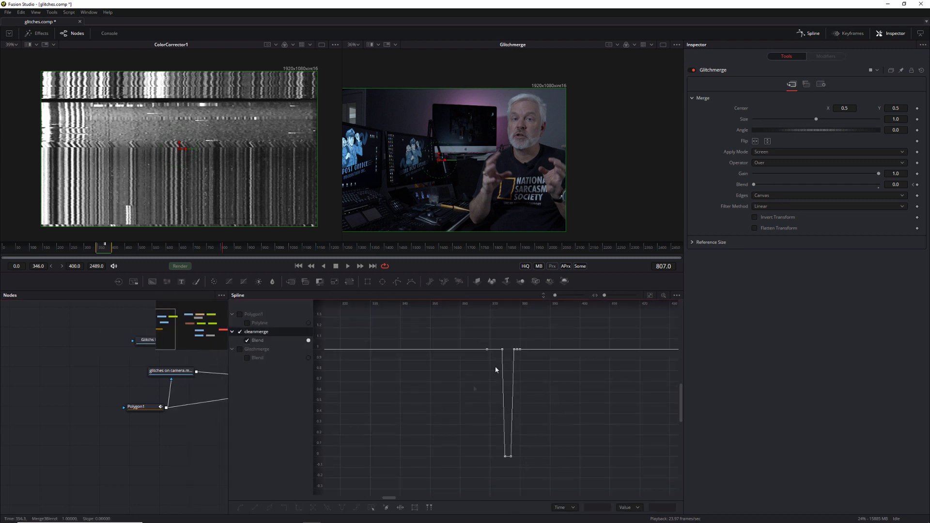
drag(574, 320, 504, 463)
right_click(506, 458)
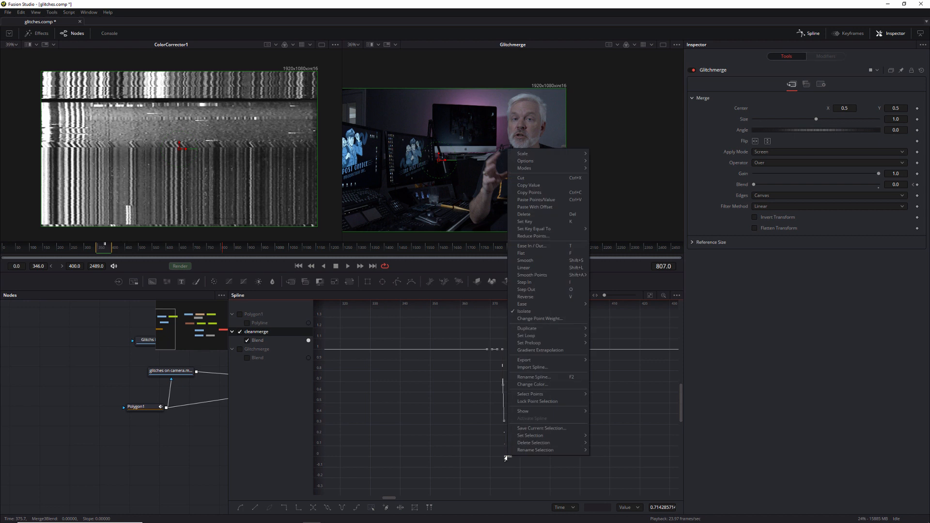
click(544, 193)
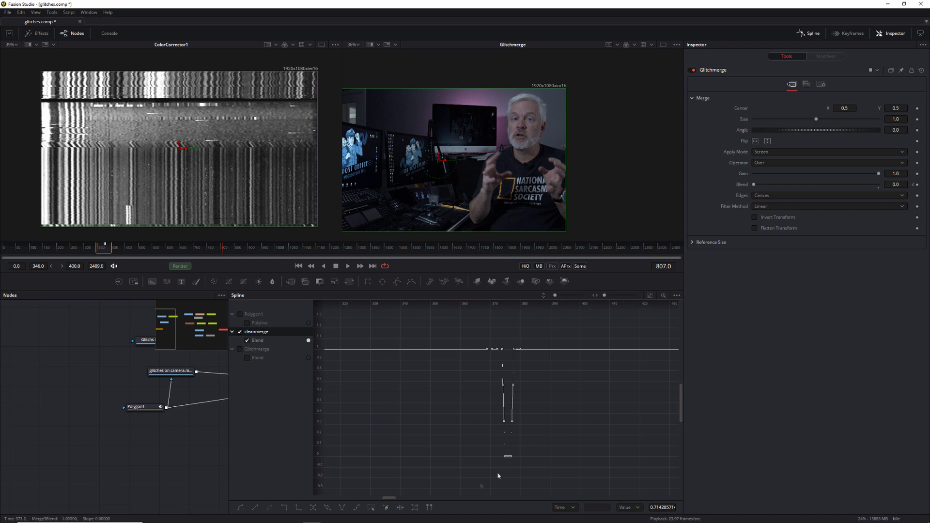
Step: Paste the copied keyframes into the cleanmerge Blend curve at frame 807
drag(396, 503, 448, 505)
right_click(468, 353)
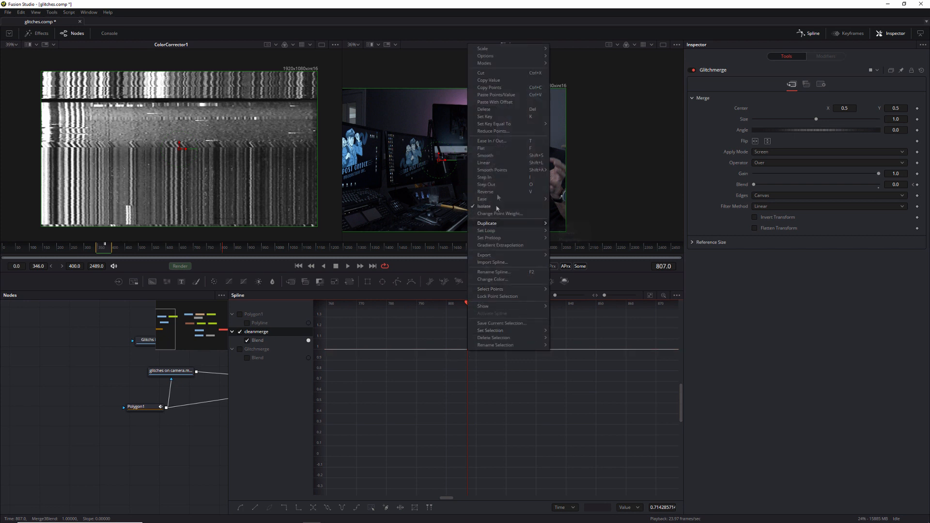
mouse_move(499, 127)
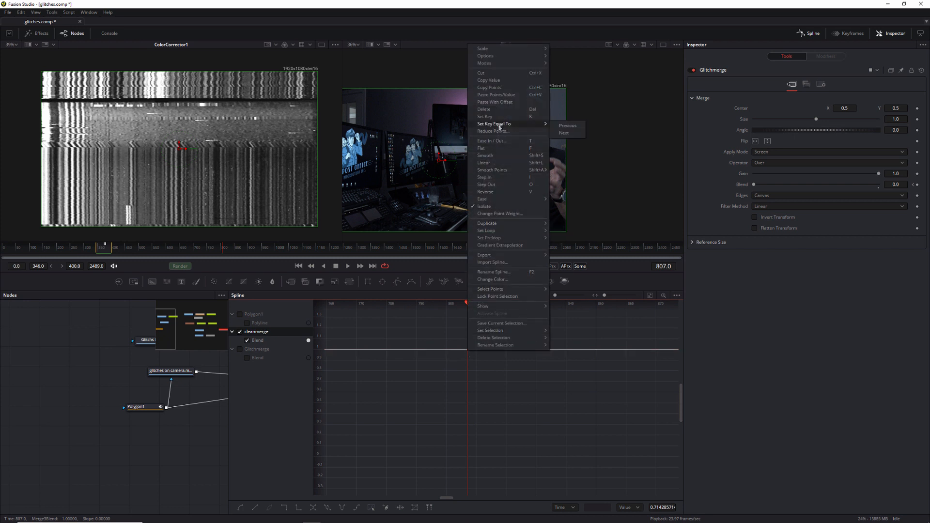
click(501, 100)
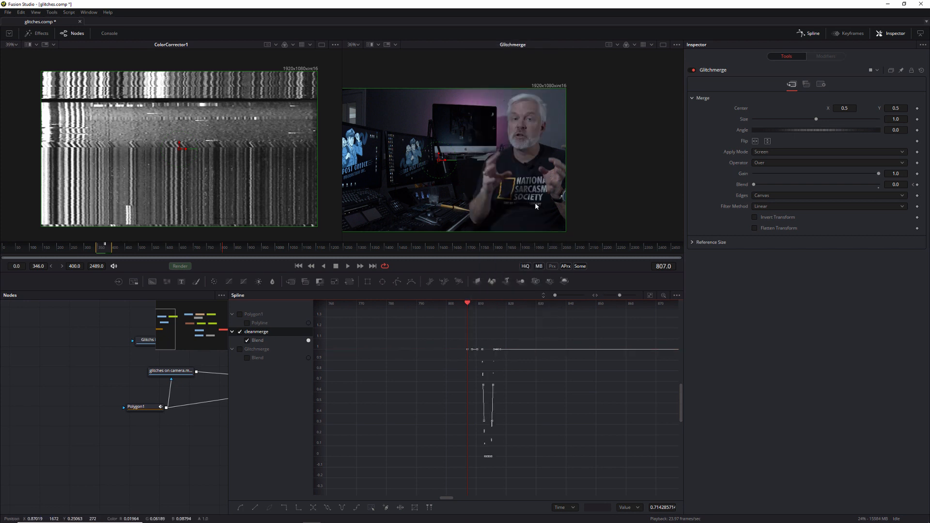
Step: Display only the Glitchmerge Blend curve and copy its spike keyframes around frame 375
drag(450, 498, 392, 501)
click(239, 332)
click(239, 348)
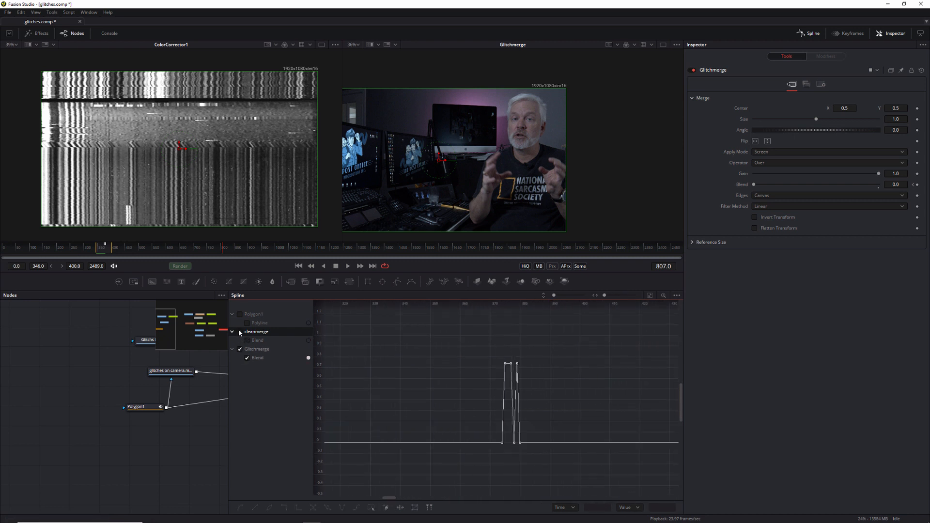
drag(547, 342, 464, 443)
right_click(508, 368)
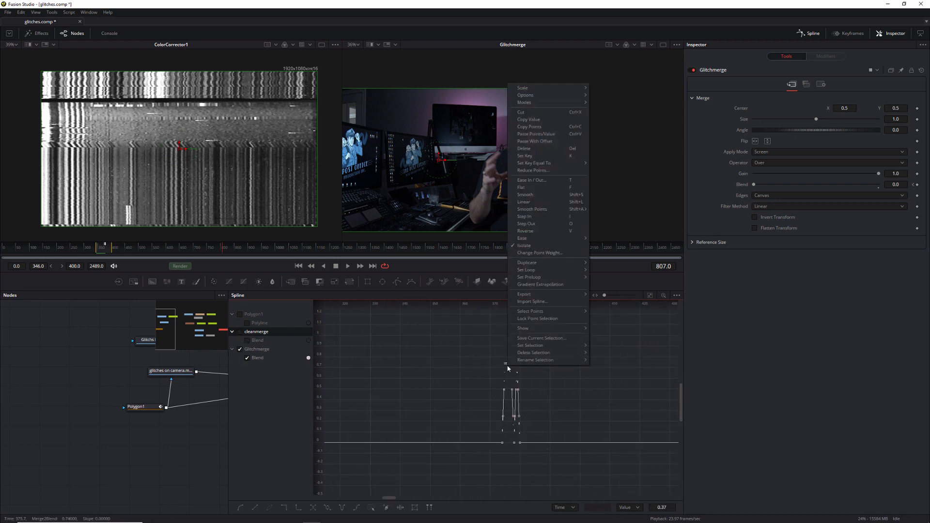
click(530, 127)
Step: Paste the copied spike keyframes into the Glitchmerge Blend curve near frame 807
drag(387, 497, 444, 495)
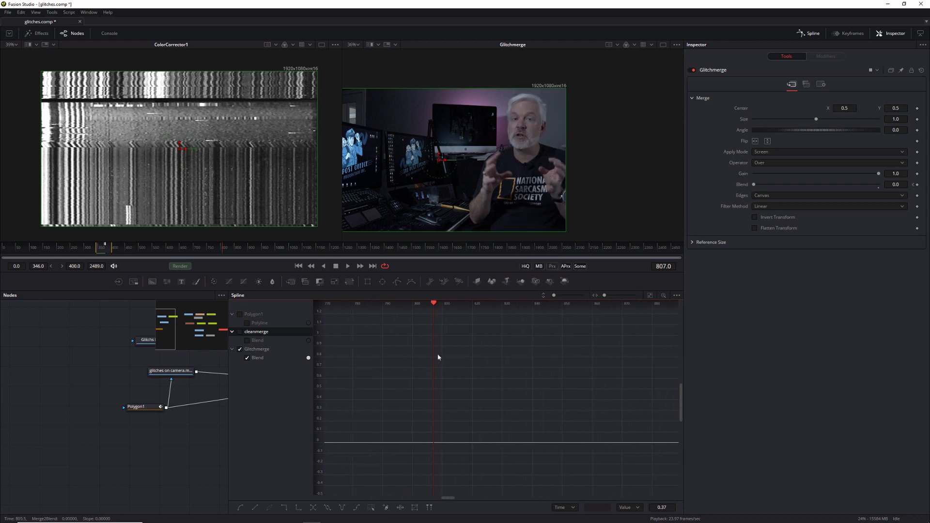
right_click(435, 339)
click(462, 117)
Step: Display both merges' Blend curves together, compare the pasted keyframes with the originals and scrub forward from frame 807
drag(446, 497, 389, 498)
click(247, 341)
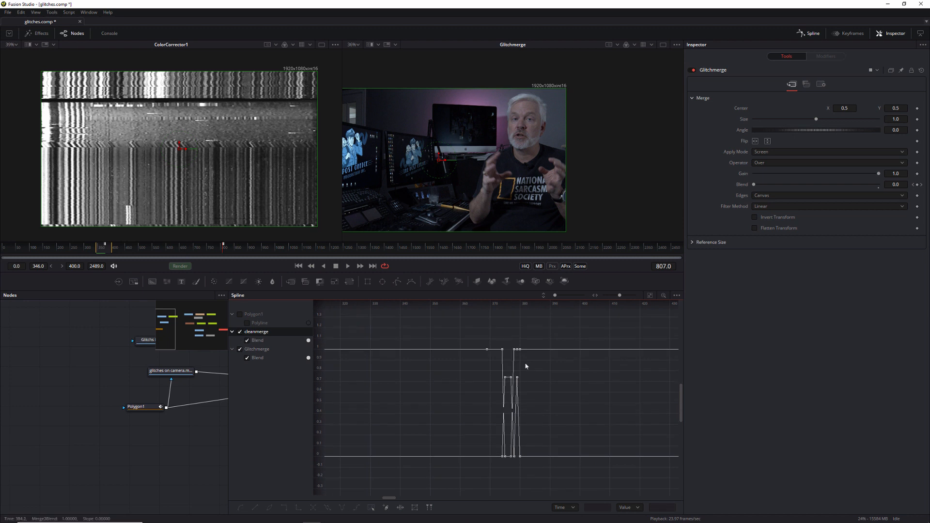
drag(387, 497, 454, 497)
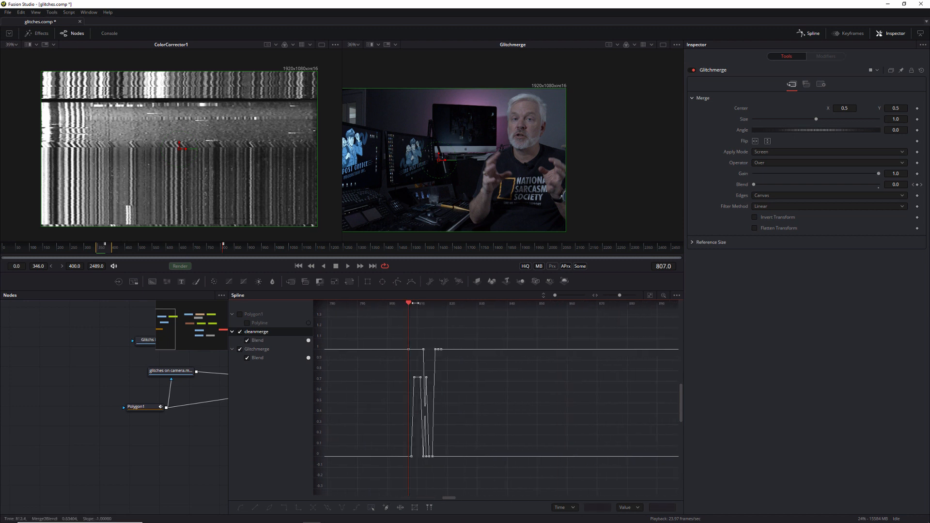
drag(409, 303, 419, 305)
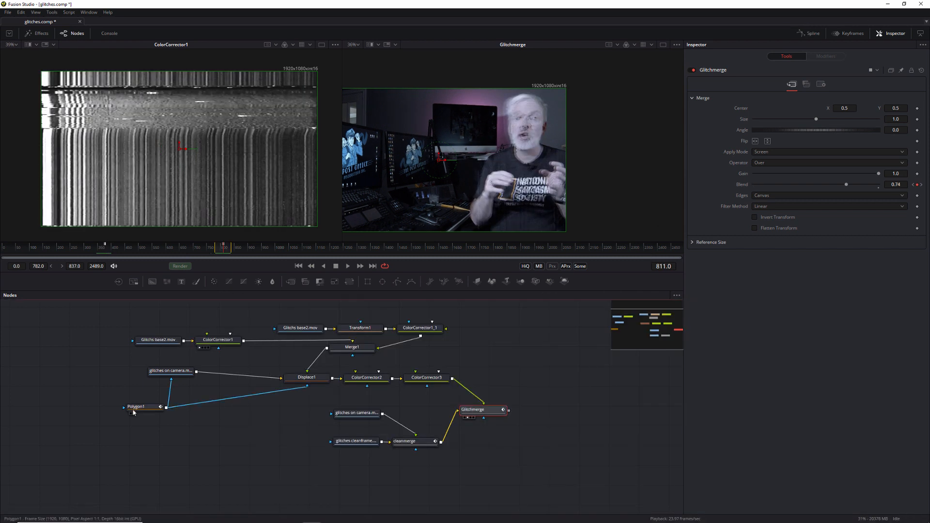
Step: Select all points of the Polygon1 mask at frame 807 and shift the shape slightly to fit the man
click(133, 410)
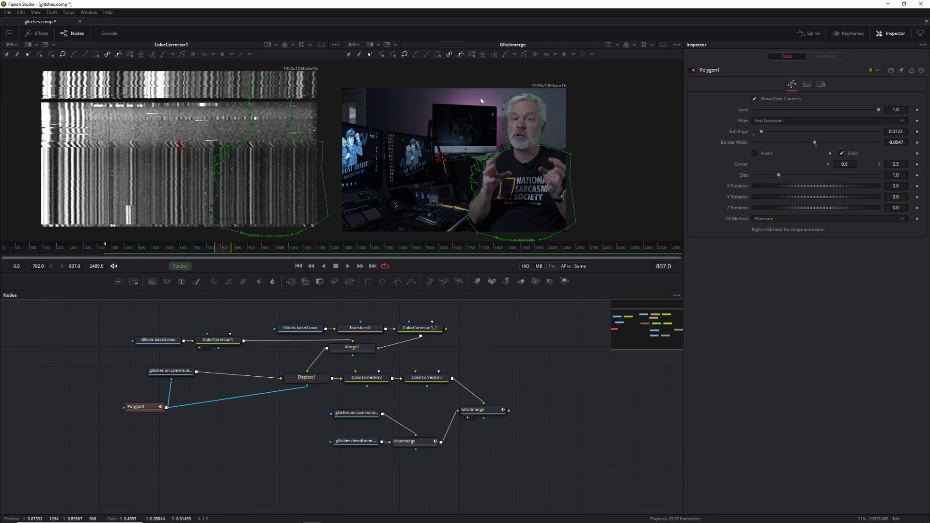
drag(462, 94, 594, 242)
drag(529, 98, 532, 96)
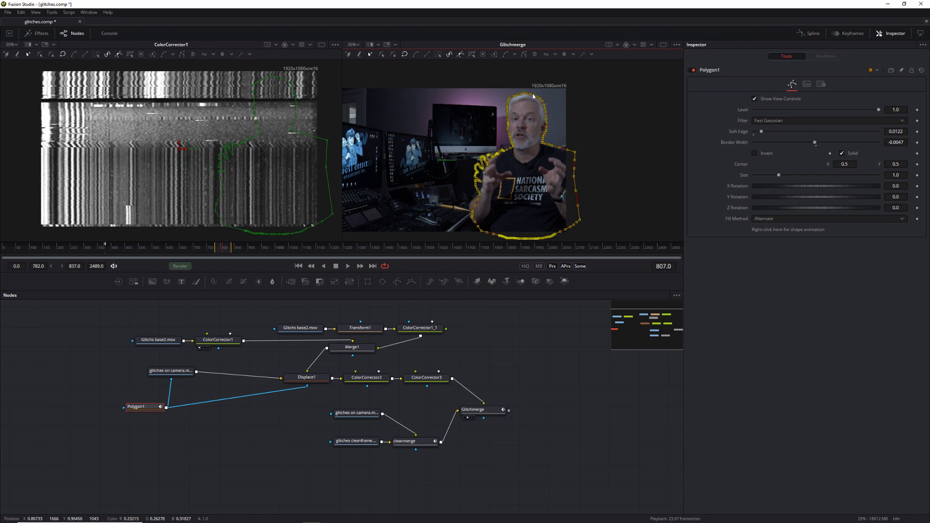
click(640, 111)
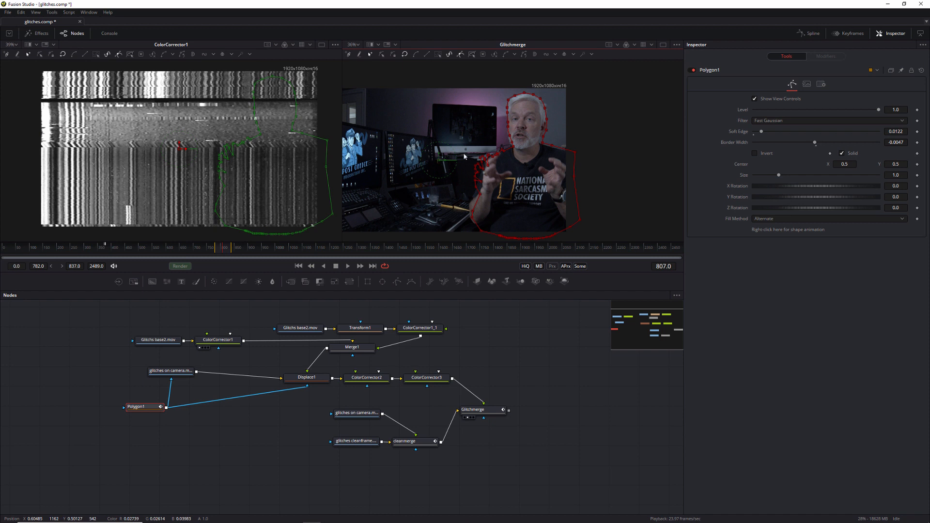
Step: Delete the excess mask points along the man's raised arm and reposition the remaining points to enclose the arm
drag(464, 148, 482, 192)
key(Delete)
drag(482, 162, 487, 162)
drag(472, 211, 469, 206)
Step: Step back and forth through the frames from 806 onward to examine the mask fit and the timing of the glitch
key(bracketright)
key(bracketright)
key(bracketright)
key(bracketright)
key(bracketright)
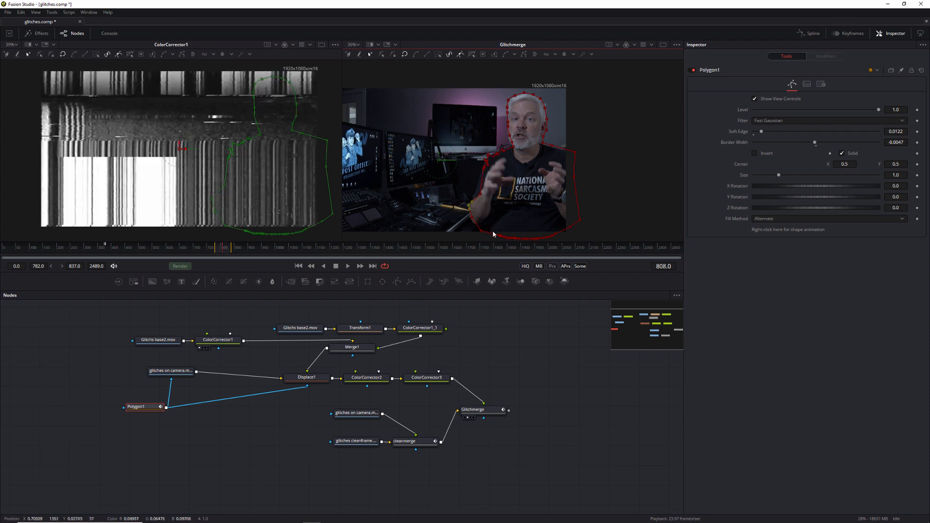
key(Right)
key(Right)
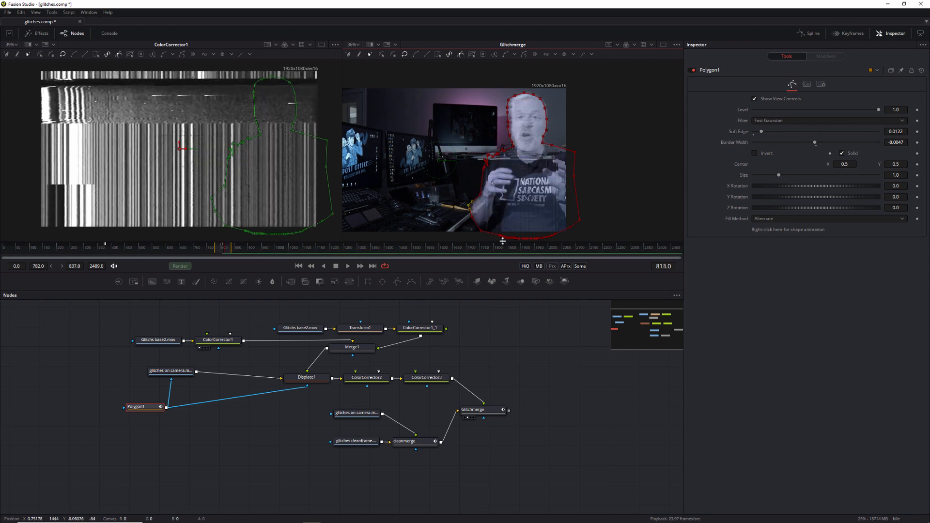
key(Right)
key(Right)
key(Right)
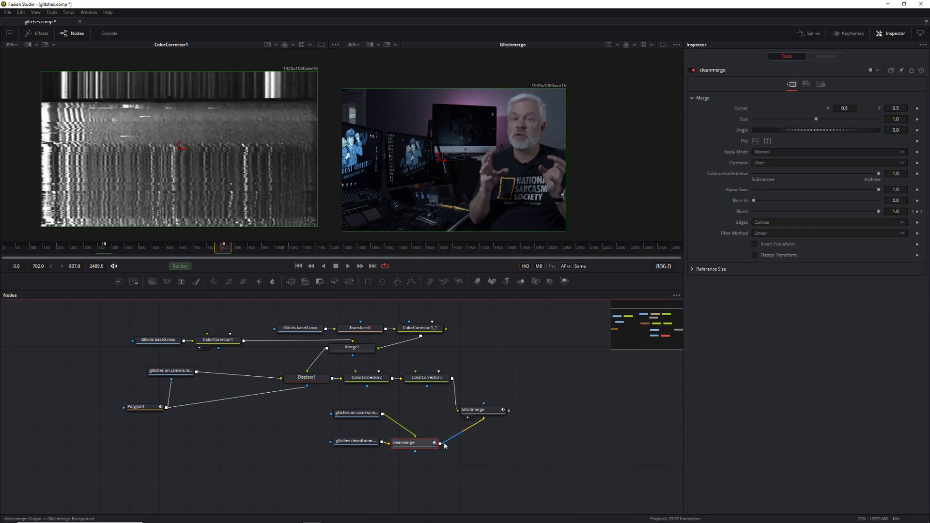
key(Right)
key(Right)
key(Right)
key(Right)
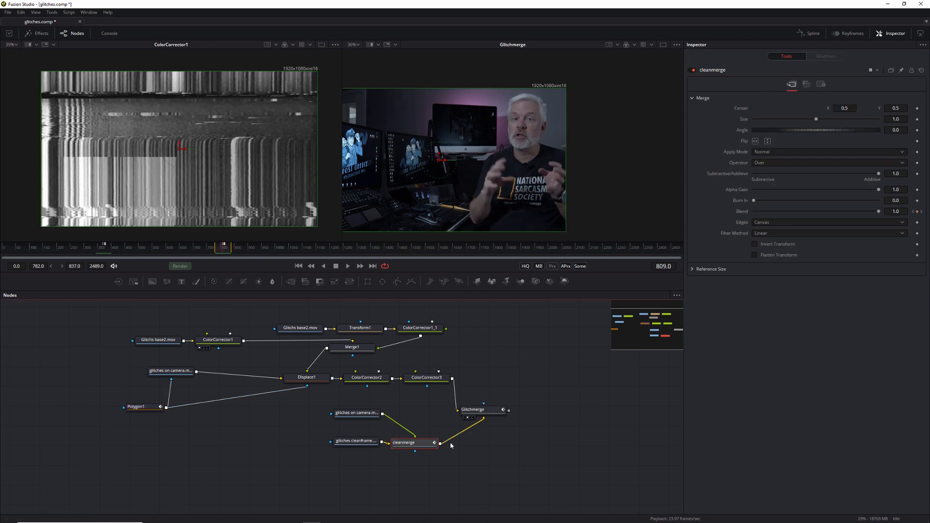
key(Left)
key(Left)
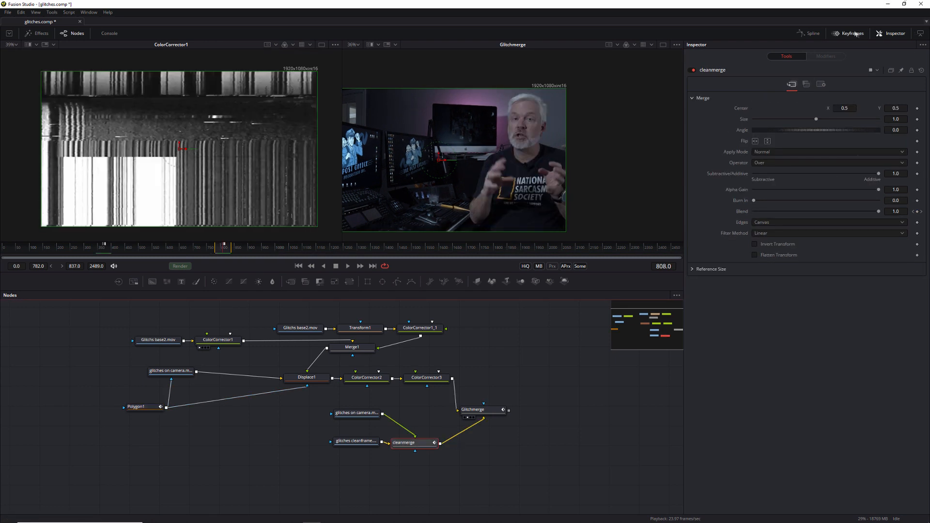
key(Right)
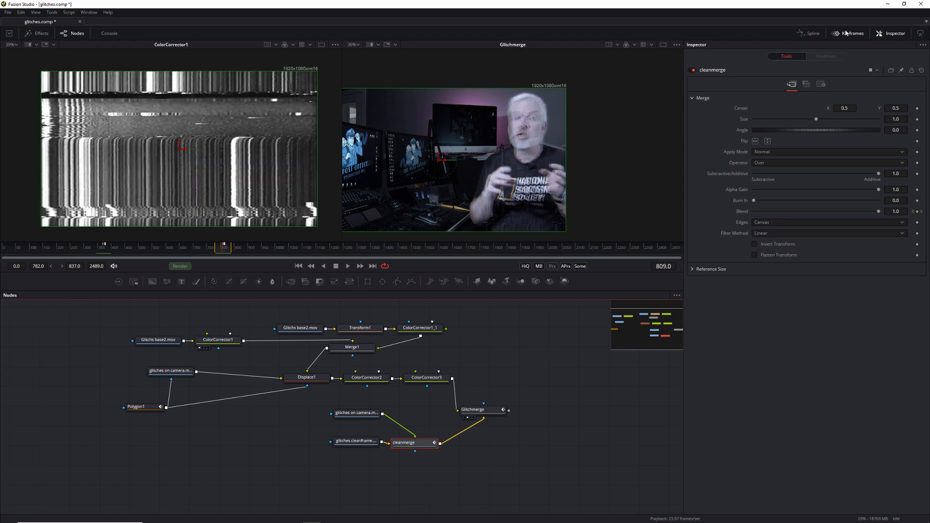
Step: In the Keyframes editor, shift the pasted cleanmerge Blend keyframes four frames earlier to line up with Glitchmerge's start at frame 808
click(846, 33)
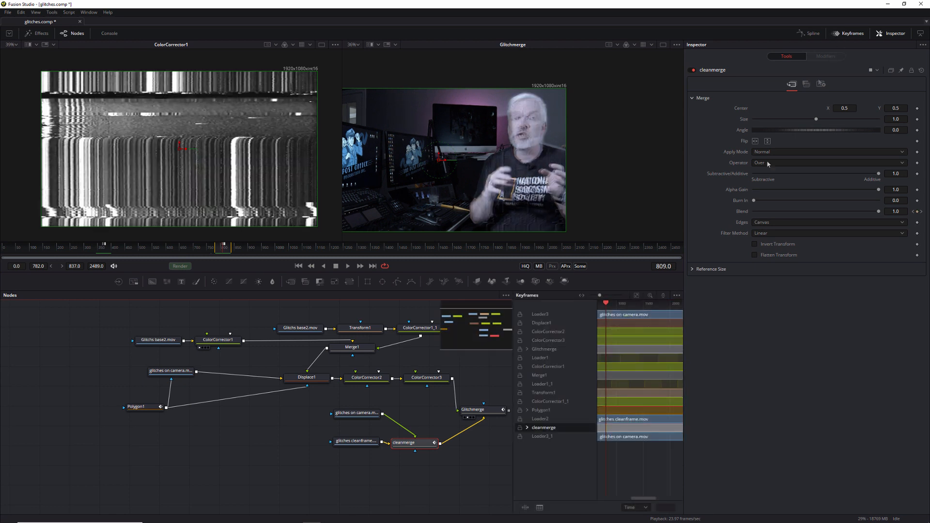
click(527, 428)
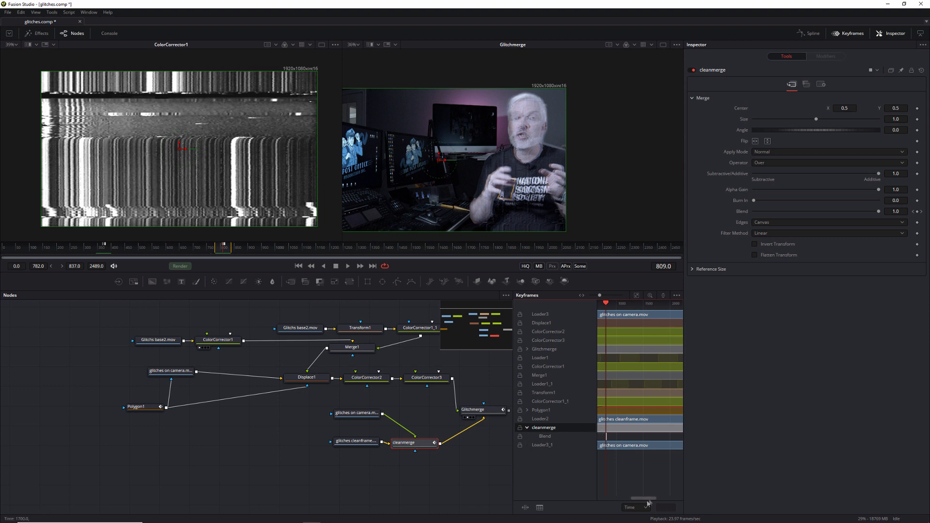
scroll(646, 478, up, 3)
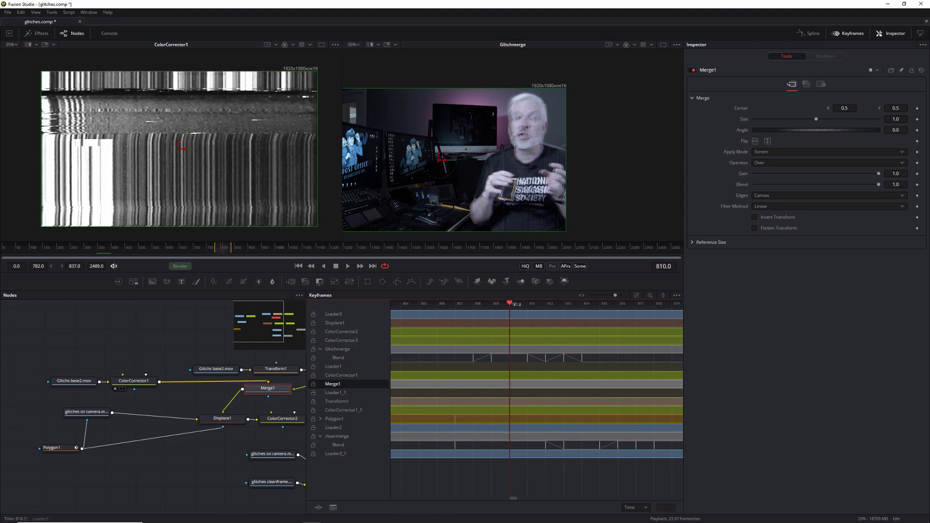
drag(511, 305, 473, 305)
drag(662, 468, 478, 449)
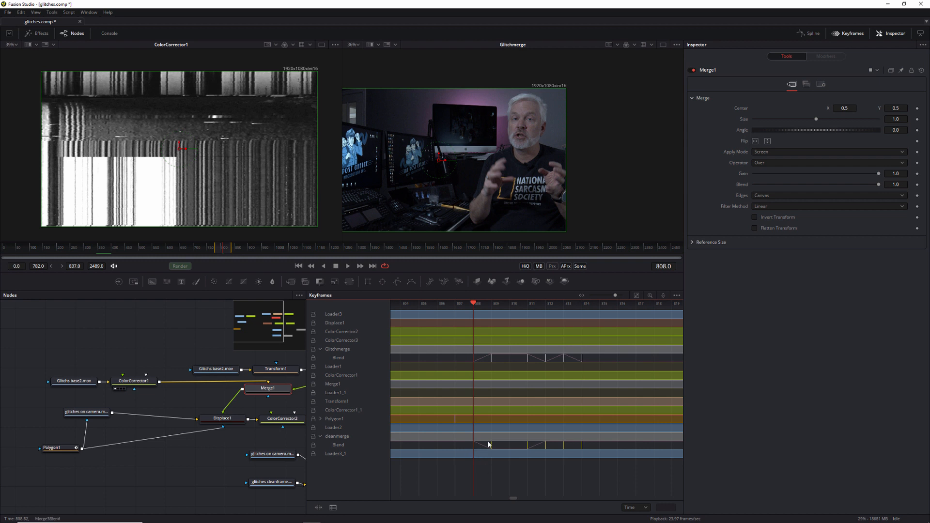
Step: Step forward from frame 808 to 816 and back to check the retimed glitch and clean-frame blends
key(Right)
key(Right)
key(Right)
key(Right)
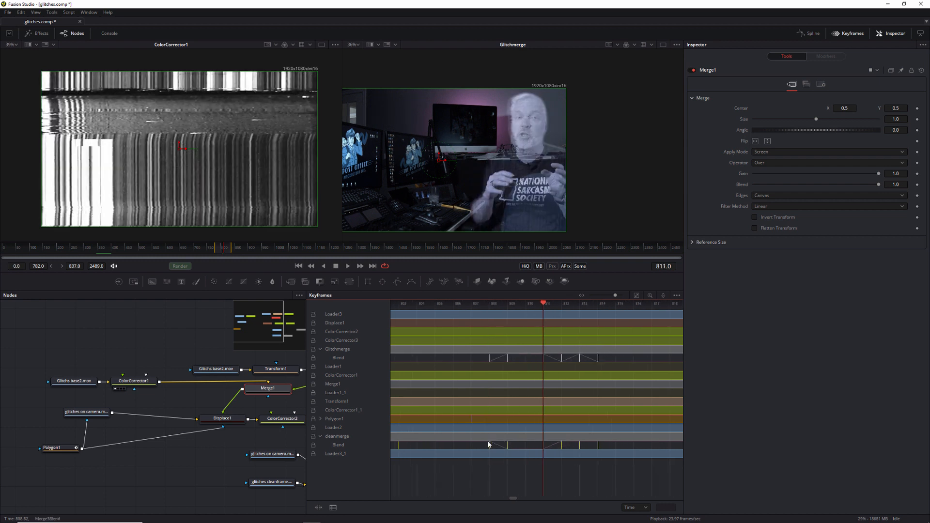
key(Right)
key(Right)
key(Right)
key(Right)
key(Right)
key(Right)
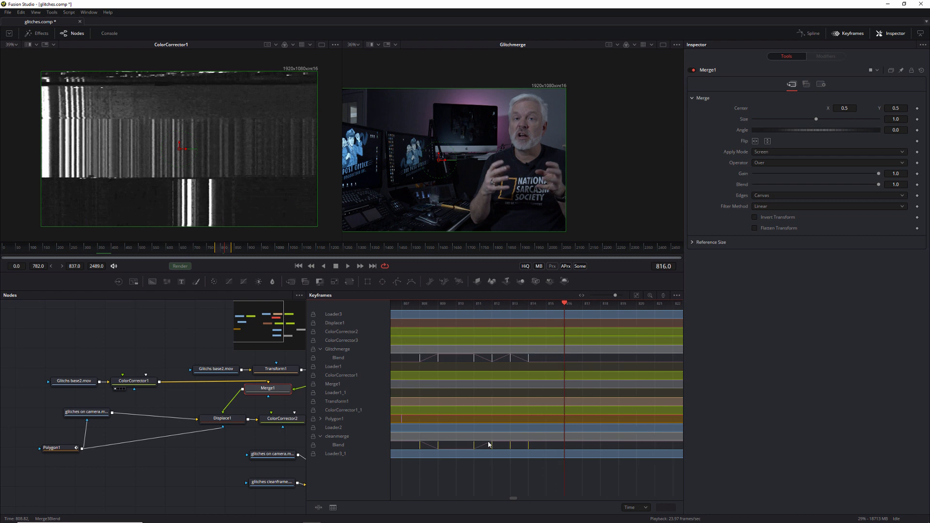
key(Left)
key(Left)
key(Left)
key(Left)
key(Left)
key(Left)
key(Left)
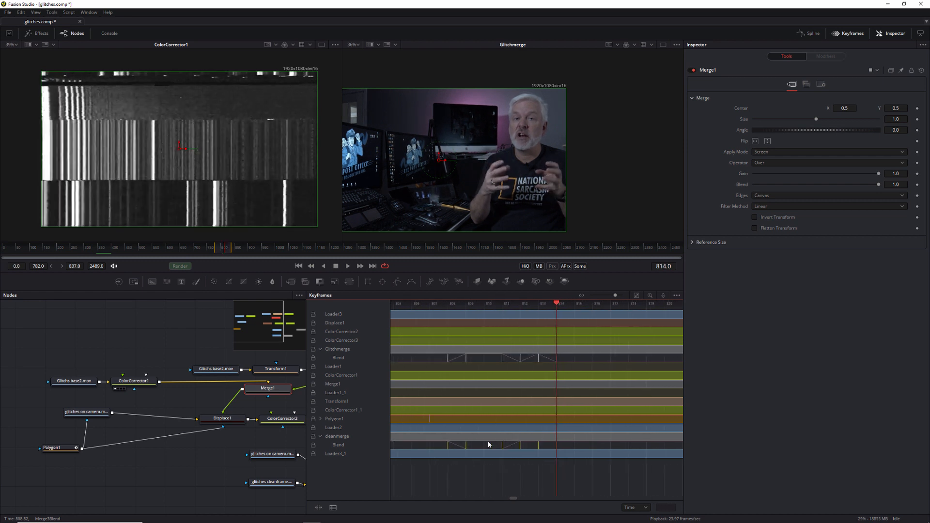
key(Left)
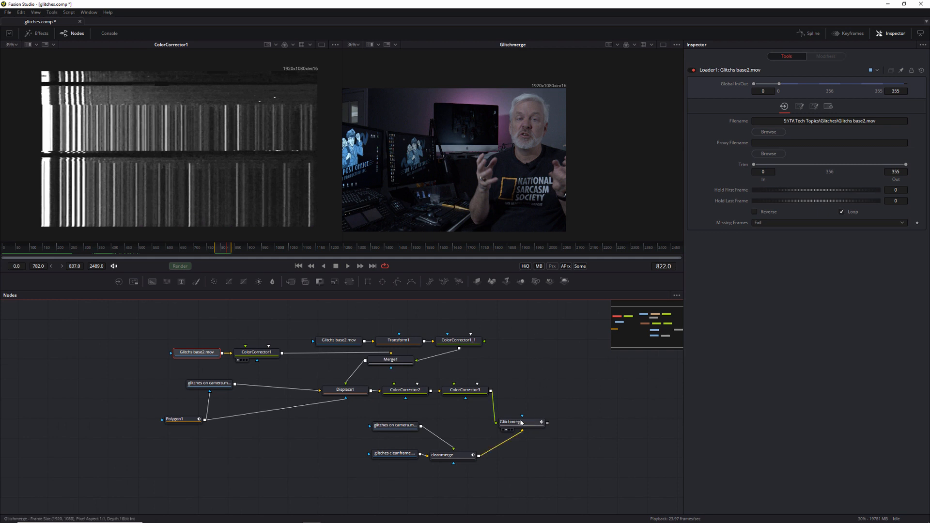
Step: Add a Saver node after Glitchmerge
click(524, 423)
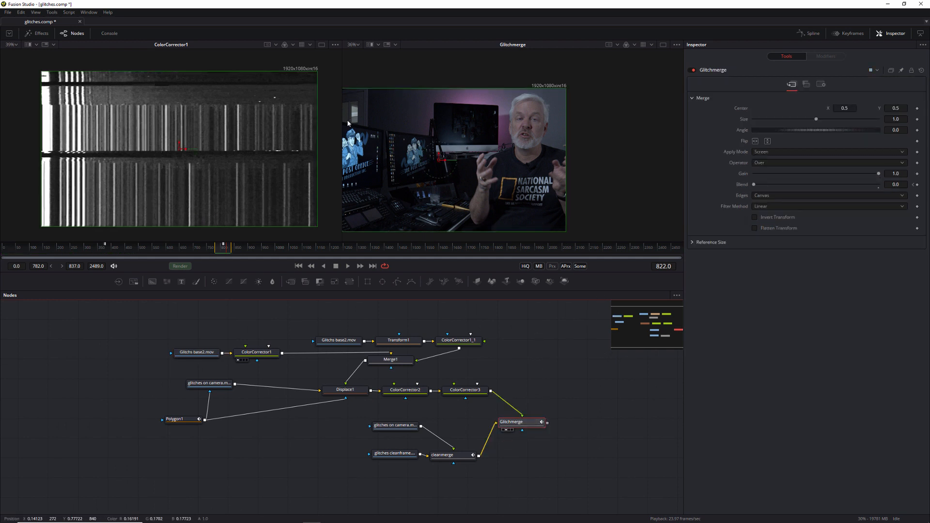
key(shift+space)
text(saver)
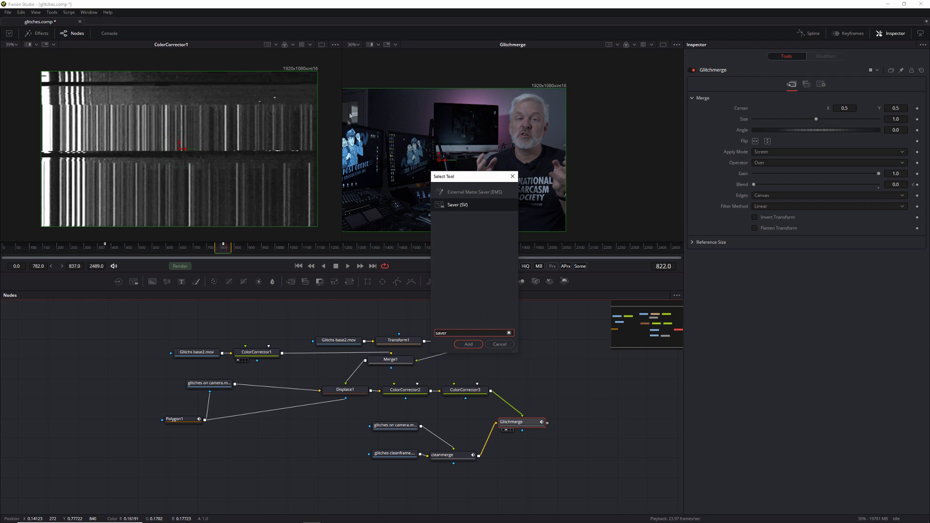
click(460, 346)
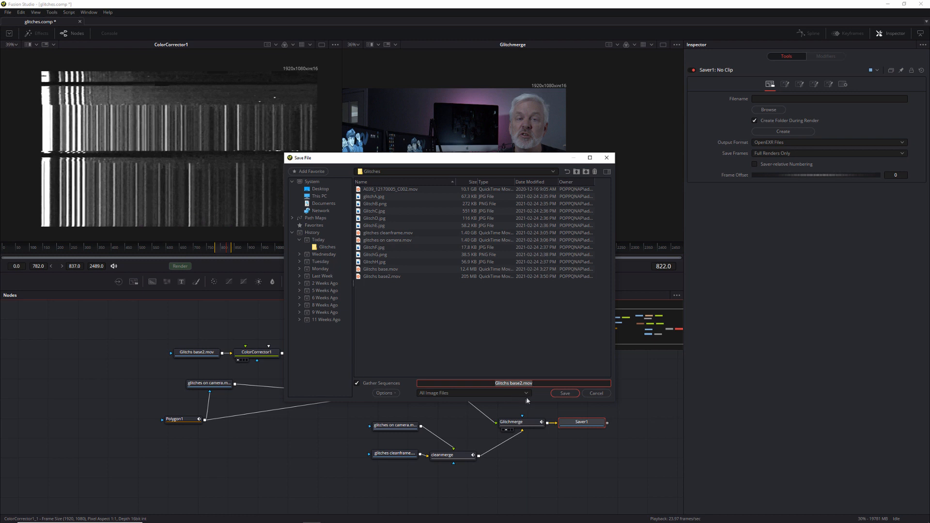
Step: Set the Saver's output to the QuickTime Movies file type, named Glitched intro, in the Glitches folder
click(525, 393)
scroll(484, 480, down, 5)
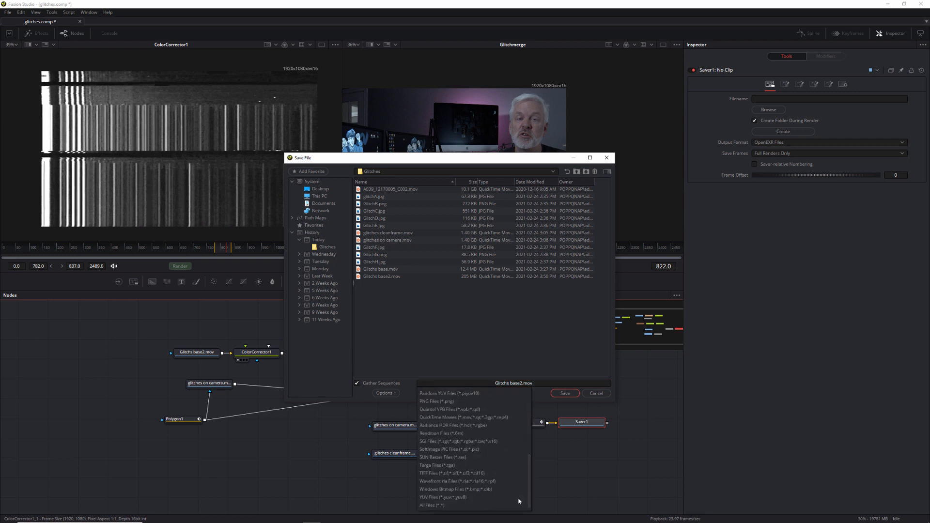
click(435, 417)
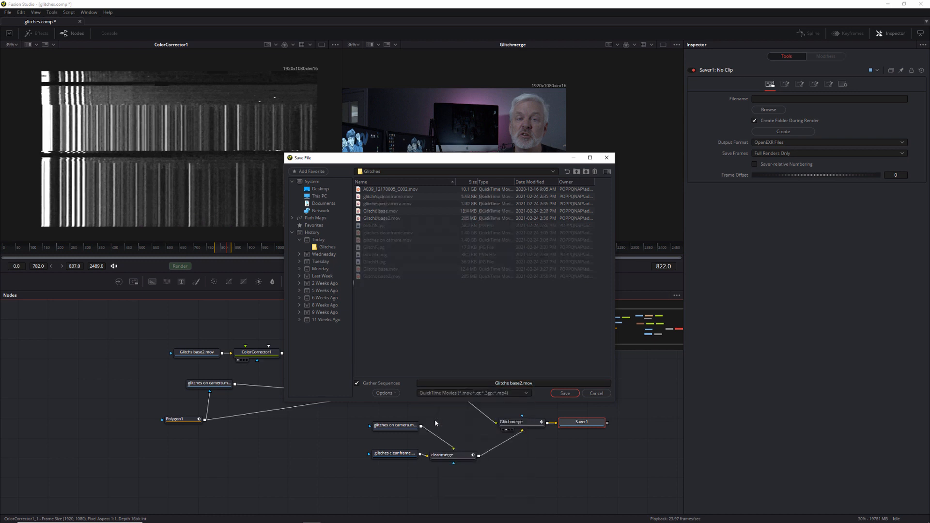
click(519, 383)
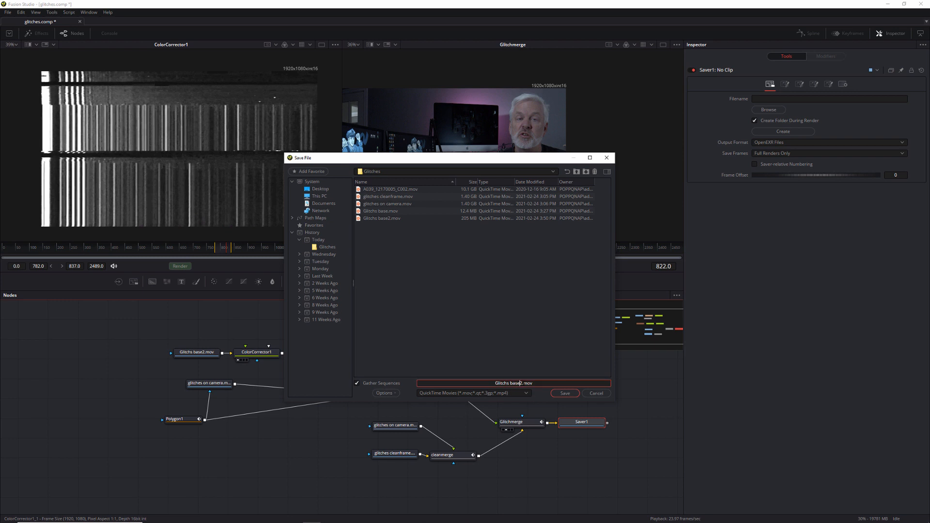
key(BackSpace)
key(BackSpace)
key(BackSpace)
key(BackSpace)
key(BackSpace)
key(BackSpace)
key(BackSpace)
text(ed intro)
click(565, 394)
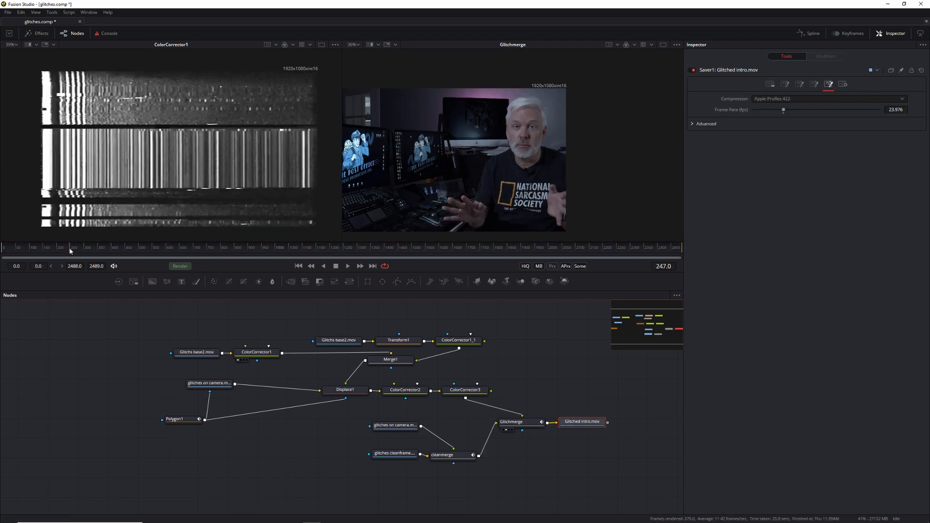
Step: Go to frame 371, just before Glitchmerge's first Blend keyframes, and set it as the render range's start
click(533, 421)
click(104, 248)
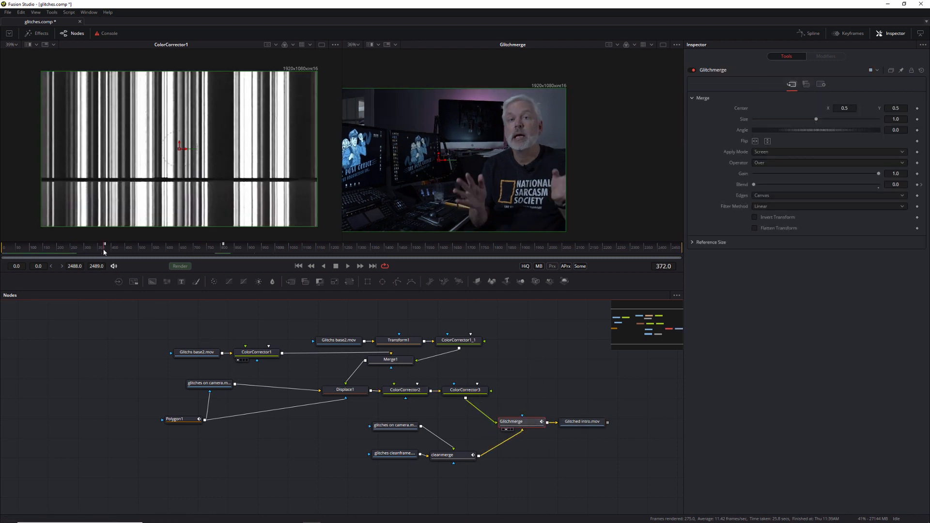
key(Left)
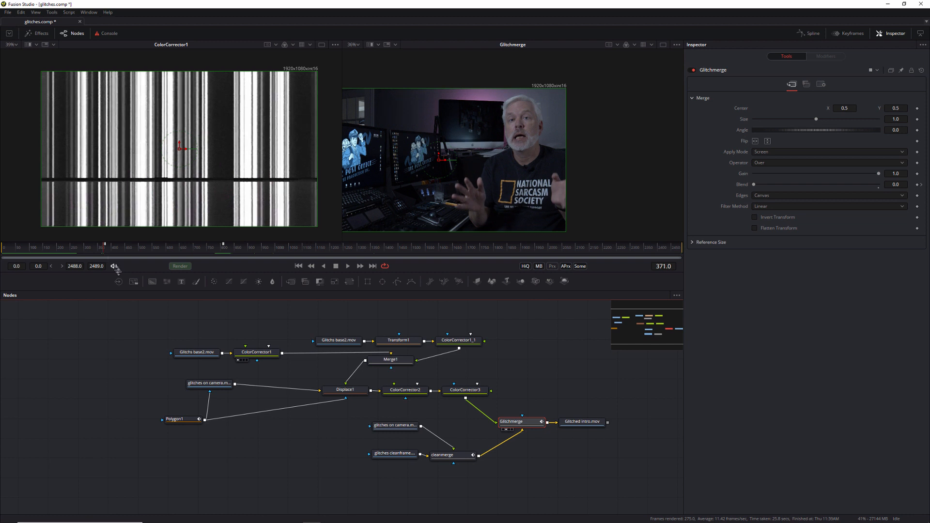
click(50, 266)
Step: Step forward through the first glitch to frame 384 and set it as the render range's end
key(Right)
key(Right)
key(Right)
key(Right)
key(Right)
key(Right)
key(Right)
key(Right)
key(Right)
key(Right)
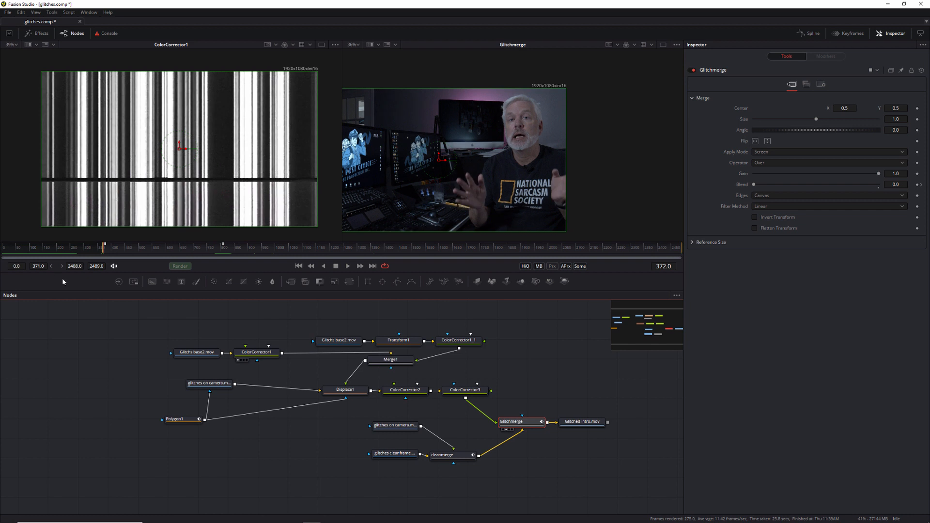
key(Right)
key(Right)
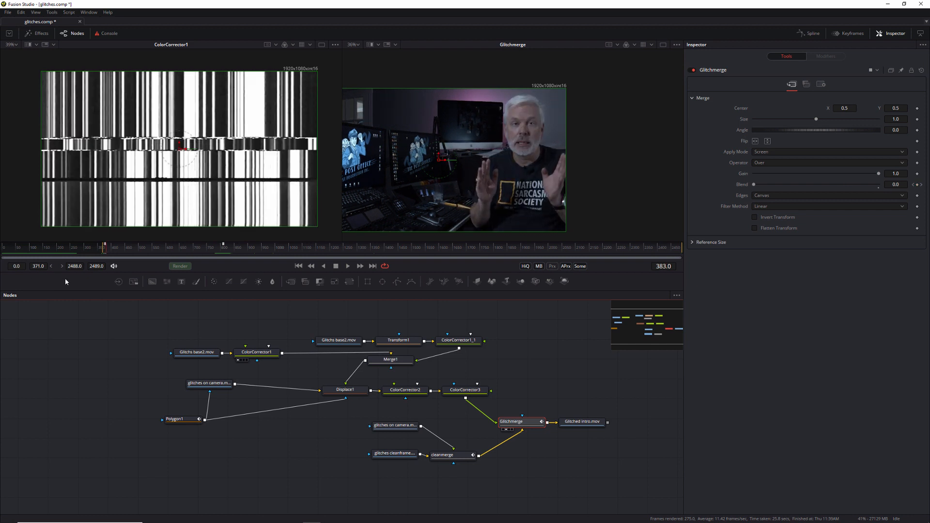
key(Right)
click(62, 266)
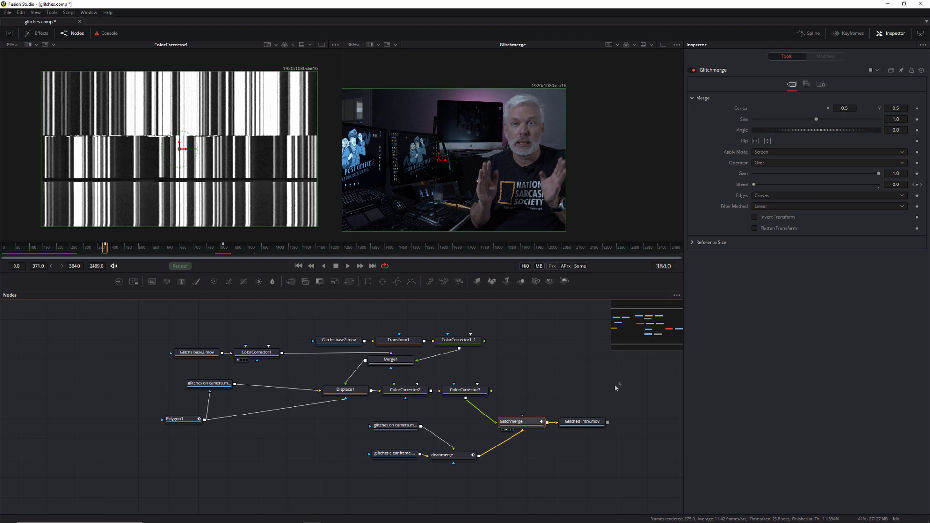
Step: Change the Saver's output file name to Glitched intro1.mov
click(582, 421)
click(769, 84)
click(864, 98)
text(1)
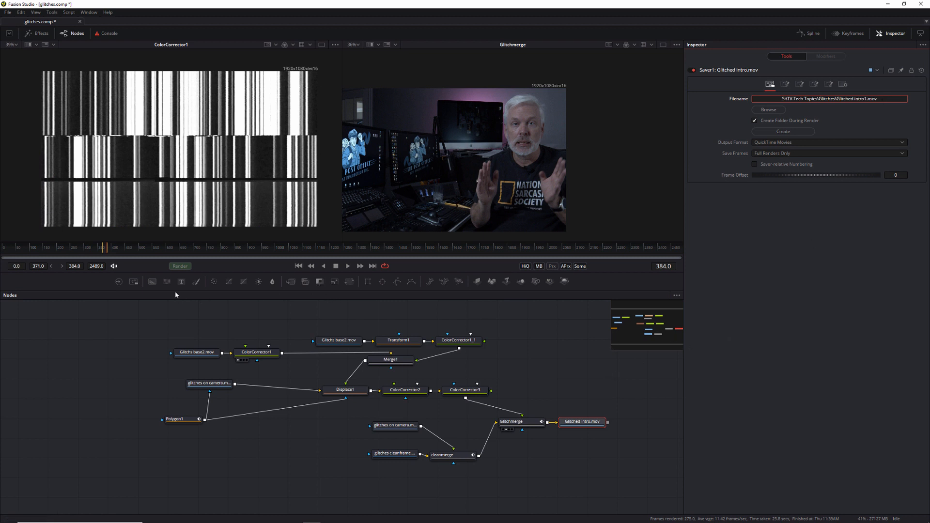
Step: Render frames 371 to 384 at full size and dismiss the completion notice
click(180, 265)
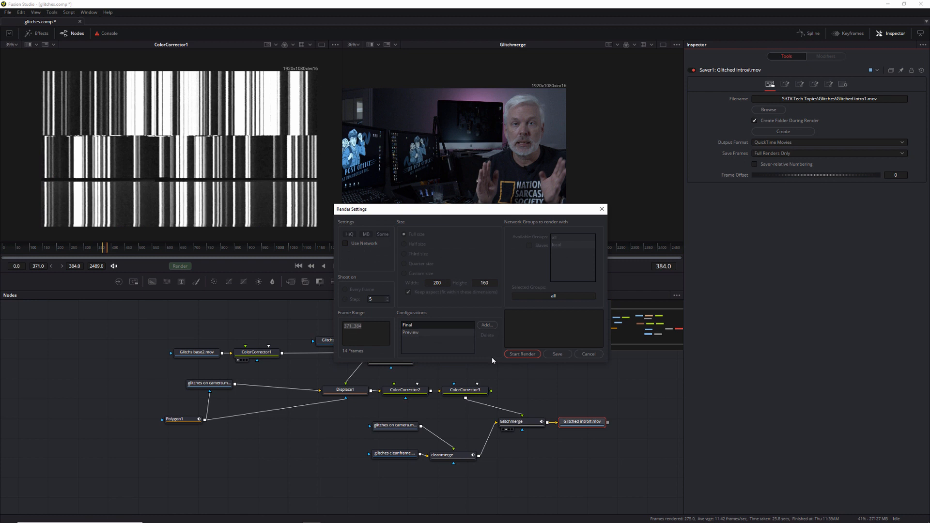
click(521, 354)
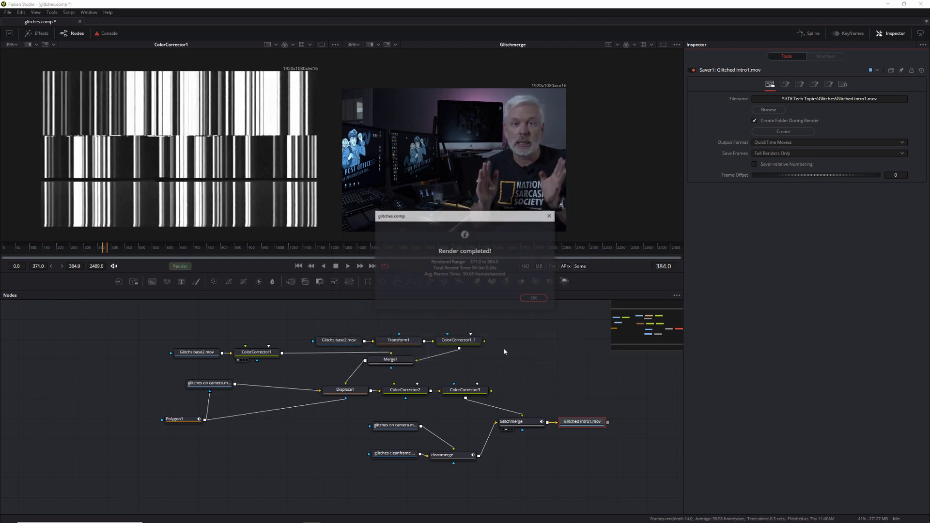
click(534, 299)
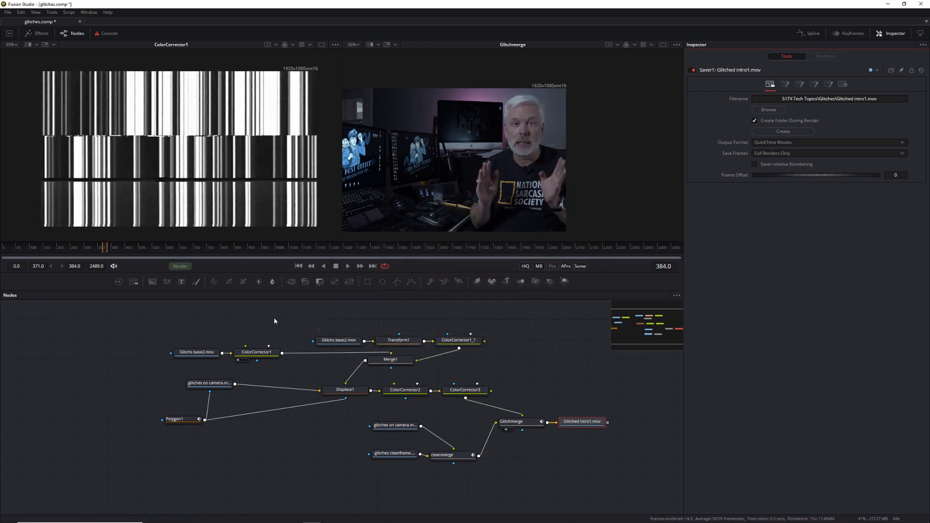
Step: Set the render range to frames 798 to 829 around Glitchmerge's second group of Blend keyframes
drag(125, 248, 173, 249)
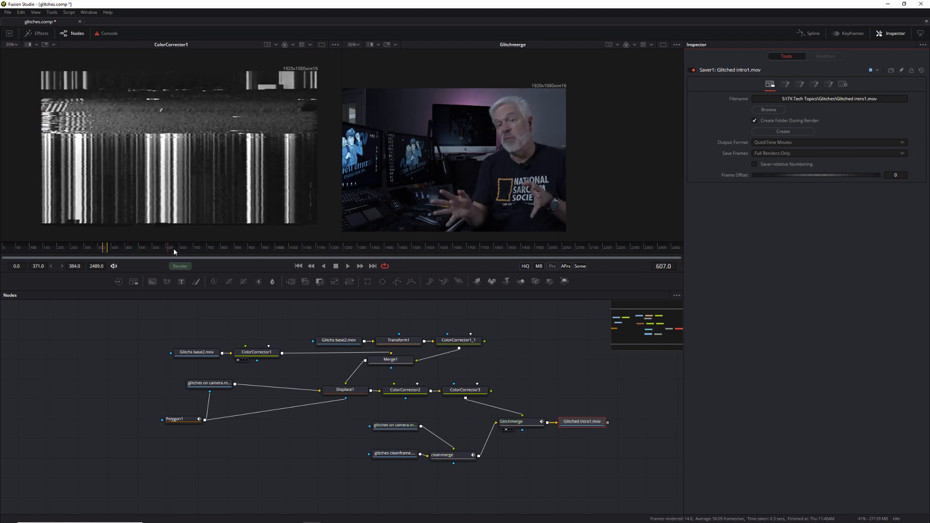
click(520, 421)
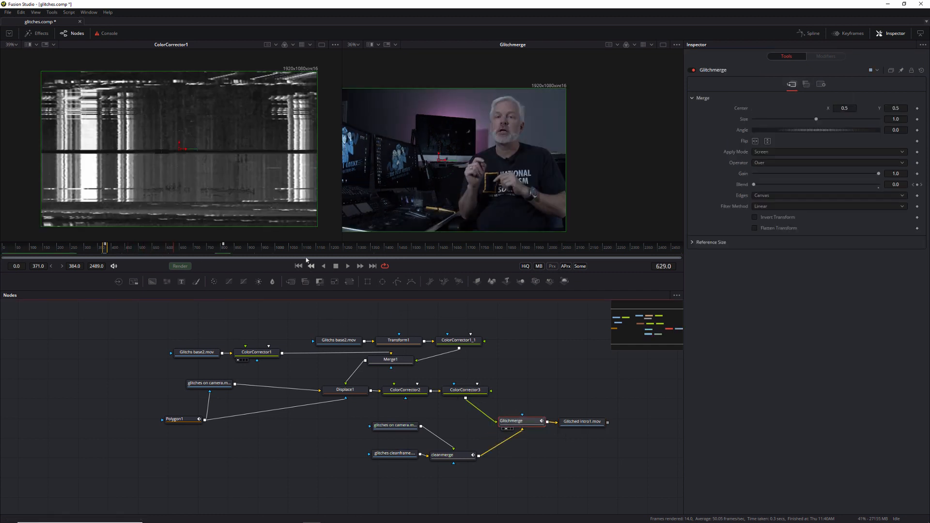
click(223, 248)
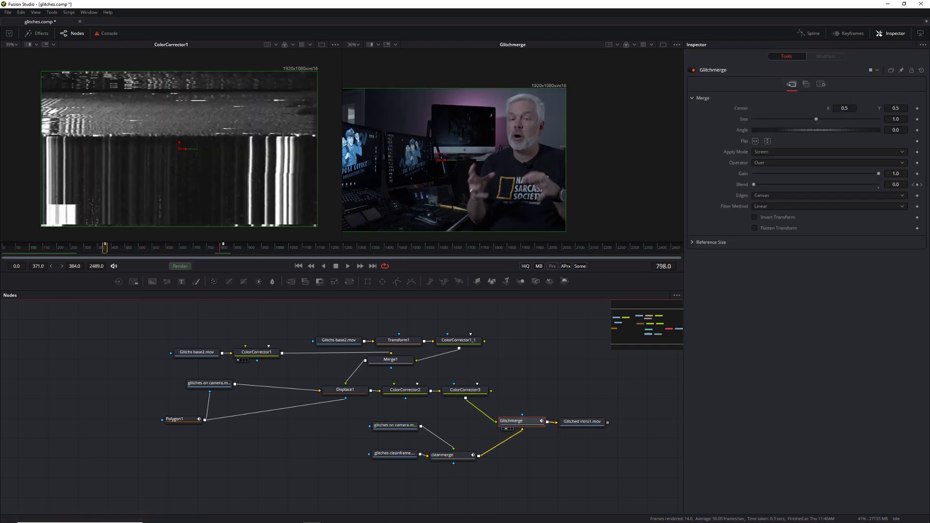
click(51, 266)
drag(226, 251, 229, 250)
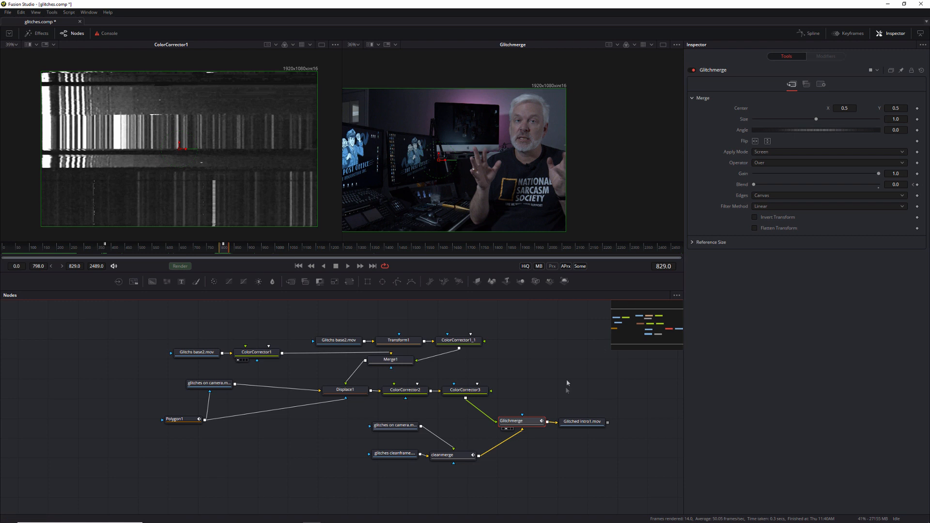
Step: Change the Saver's output file name to Glitched intro2.mov and render frames 798 to 829
click(582, 420)
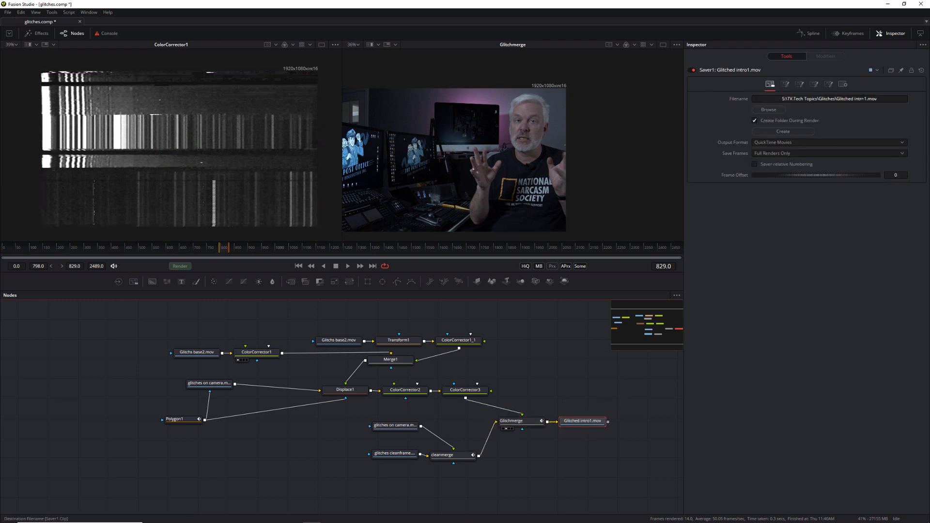
click(907, 98)
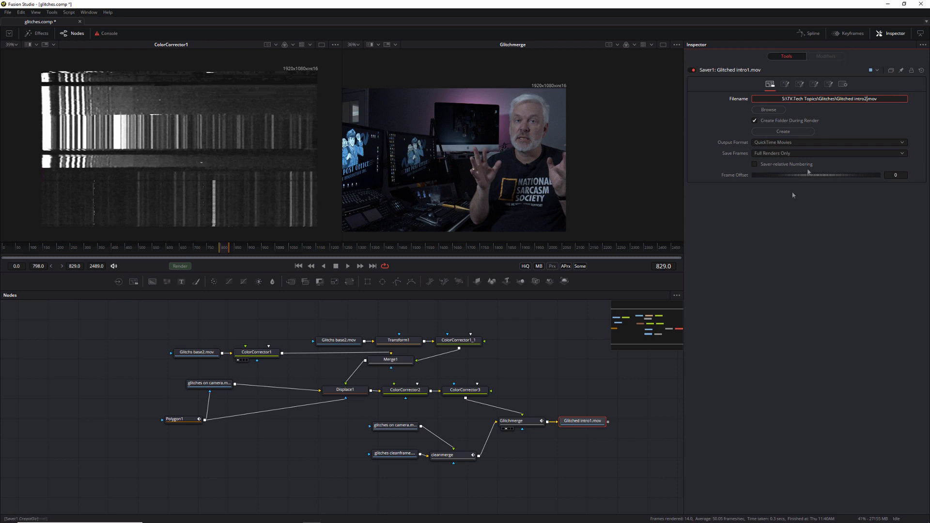
click(174, 266)
click(526, 356)
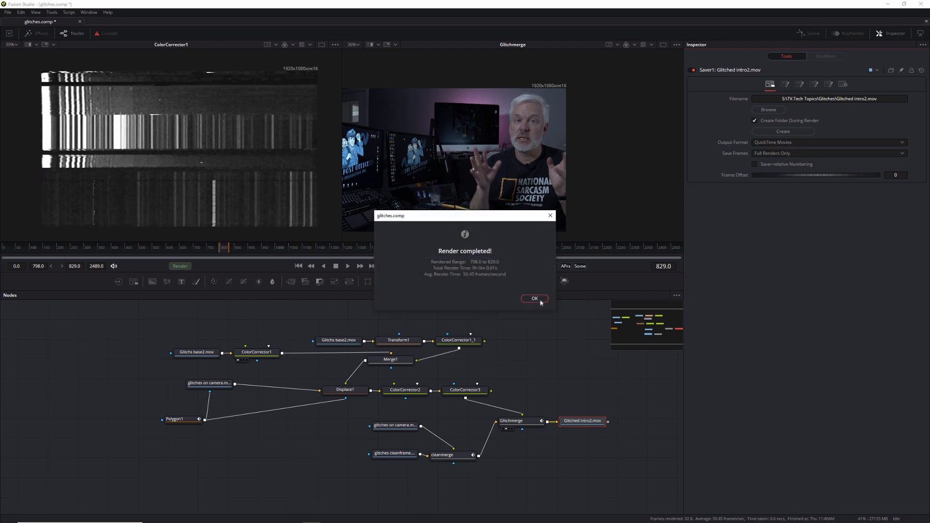
click(541, 300)
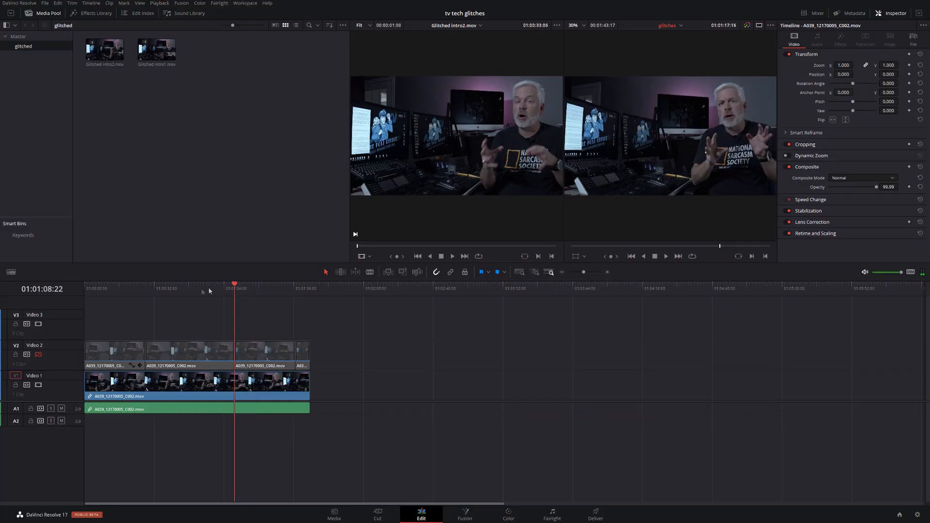
Step: In DaVinci Resolve, enable Video 2 to examine its clips early in the timeline, and disable it again
click(95, 288)
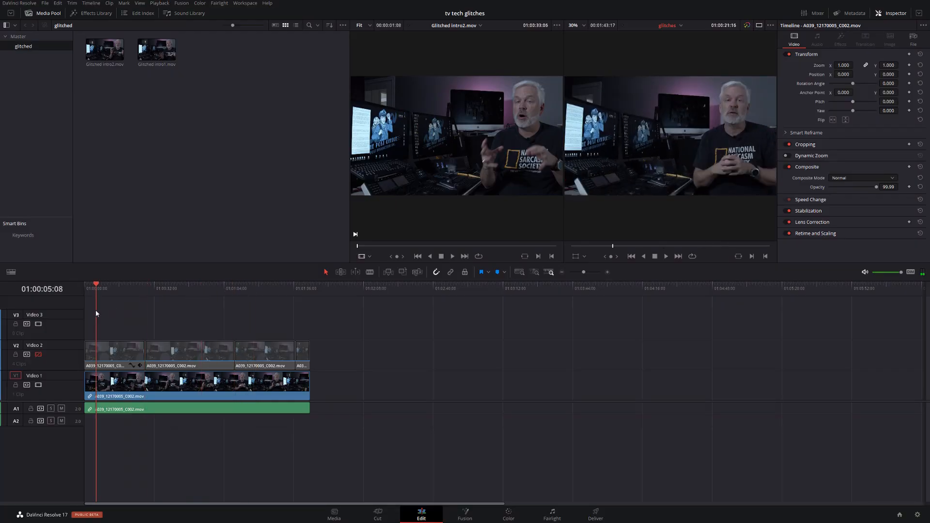
click(39, 354)
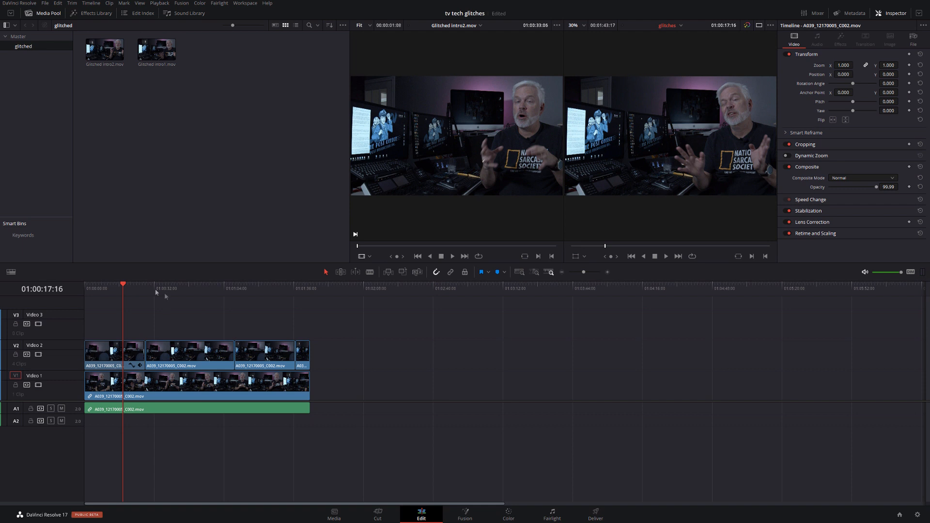
drag(116, 290, 103, 300)
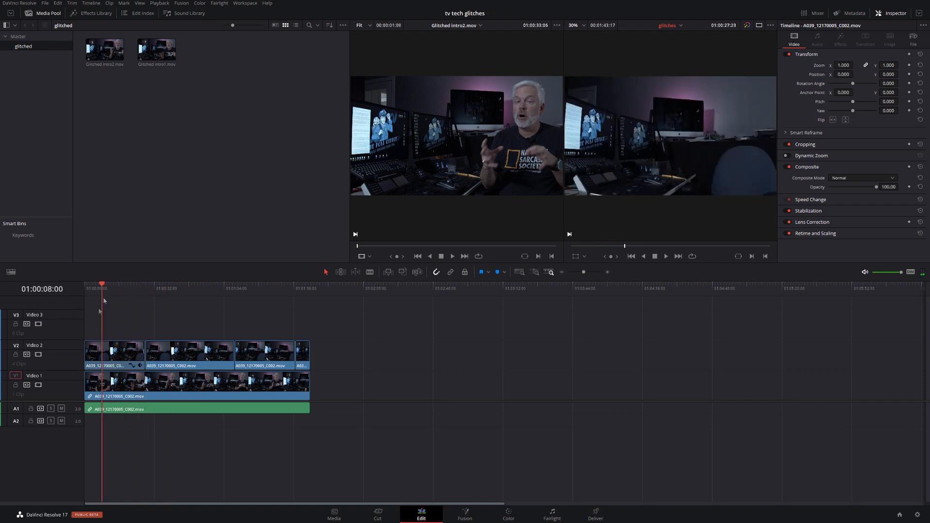
click(38, 354)
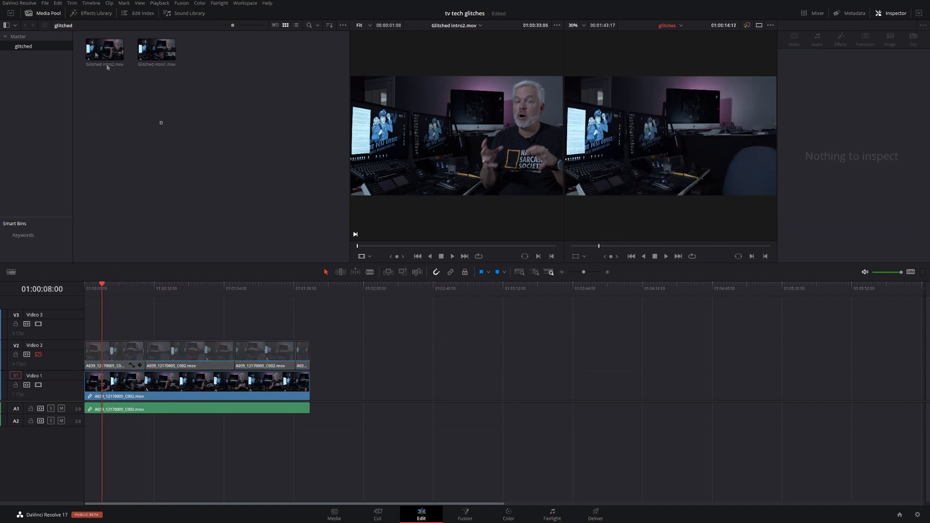
Step: Place Glitched intro1.mov on Video 3 at about 01:00:12:16 and Glitched intro2.mov further along the same track
drag(167, 122, 87, 41)
click(160, 104)
drag(159, 55, 112, 322)
drag(105, 50, 145, 320)
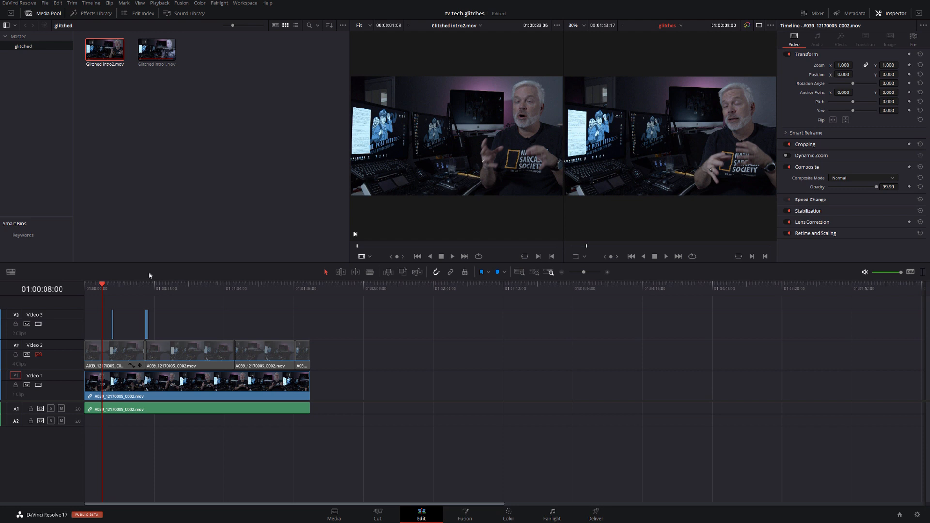
Step: Zoom in on the Glitched intro1 clip on Video 3 and examine its source timecode against its timeline position
click(114, 286)
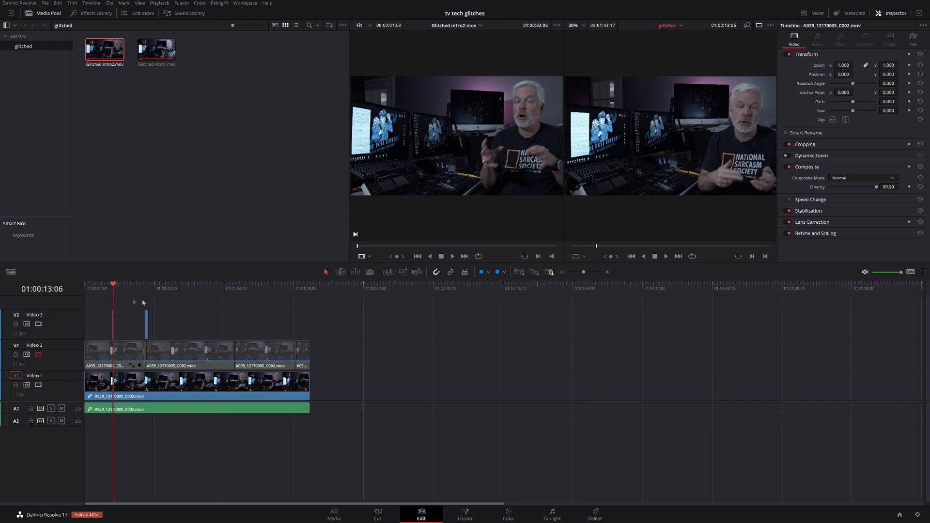
drag(583, 272, 591, 272)
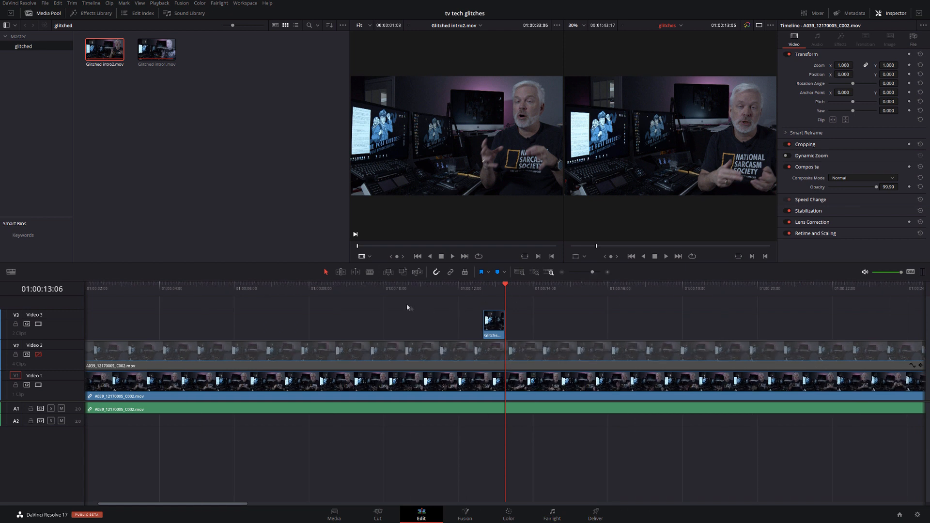
click(484, 286)
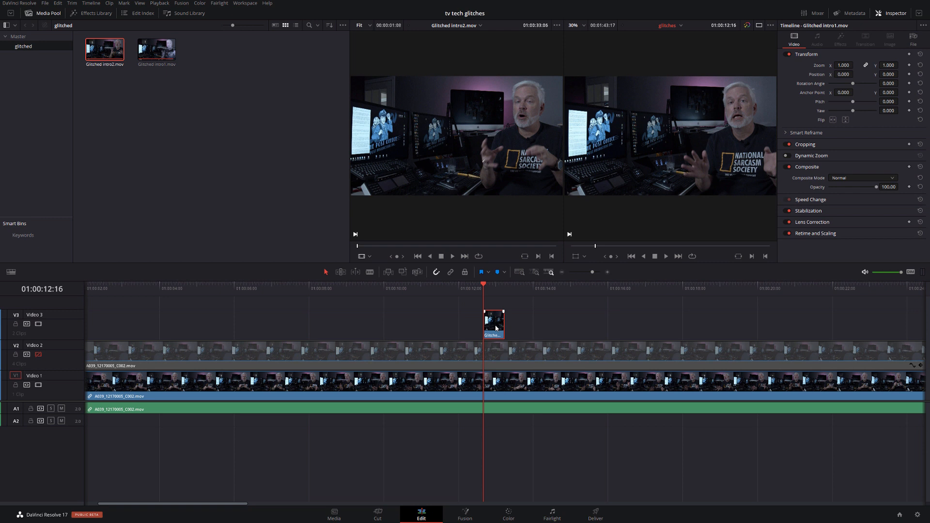
click(157, 49)
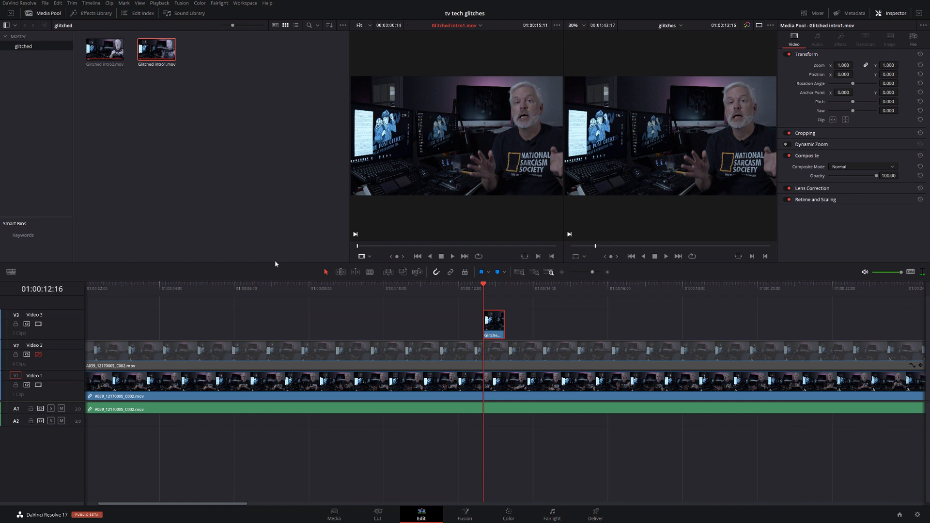
Step: Move the Glitched intro1 clip on Video 3 to start at 01:00:15:11 and disable Video 3 to check the alignment
drag(126, 284, 579, 284)
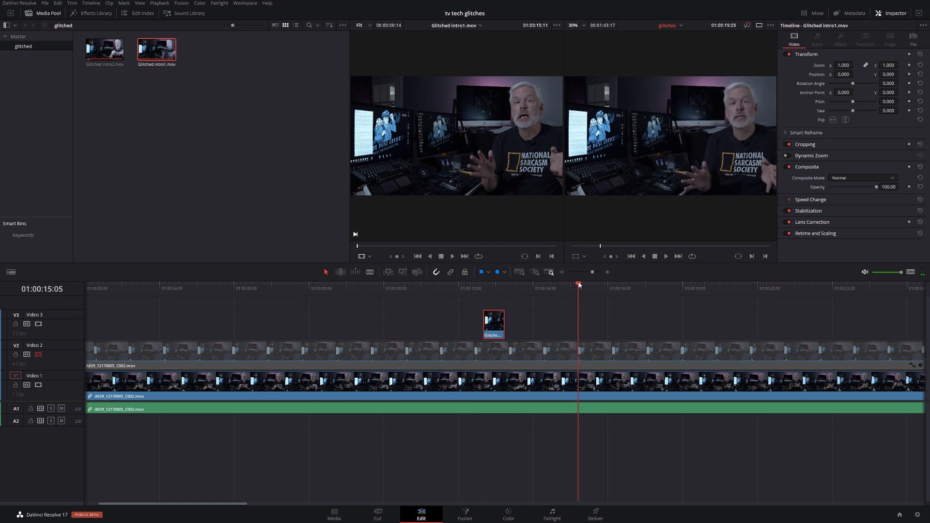
key(Right)
key(Right)
key(Right)
key(Right)
key(Right)
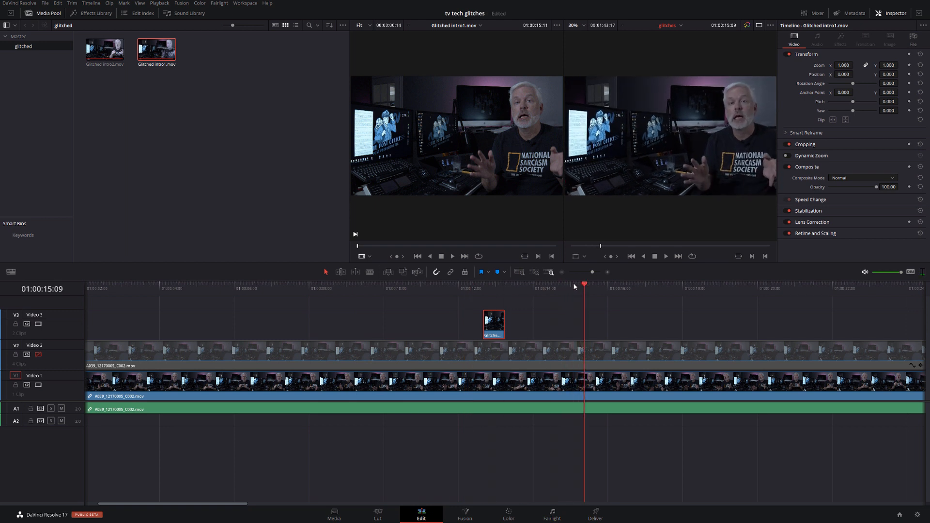
key(Right)
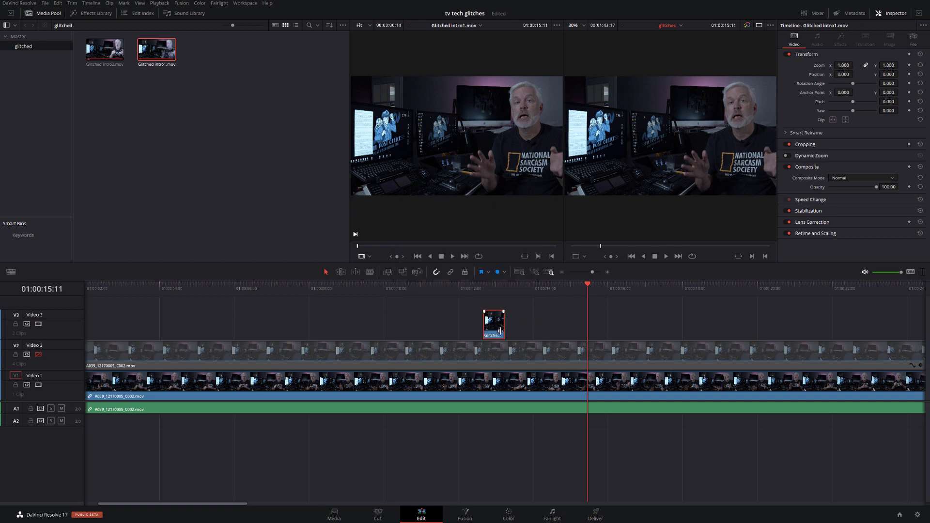
drag(493, 327, 597, 329)
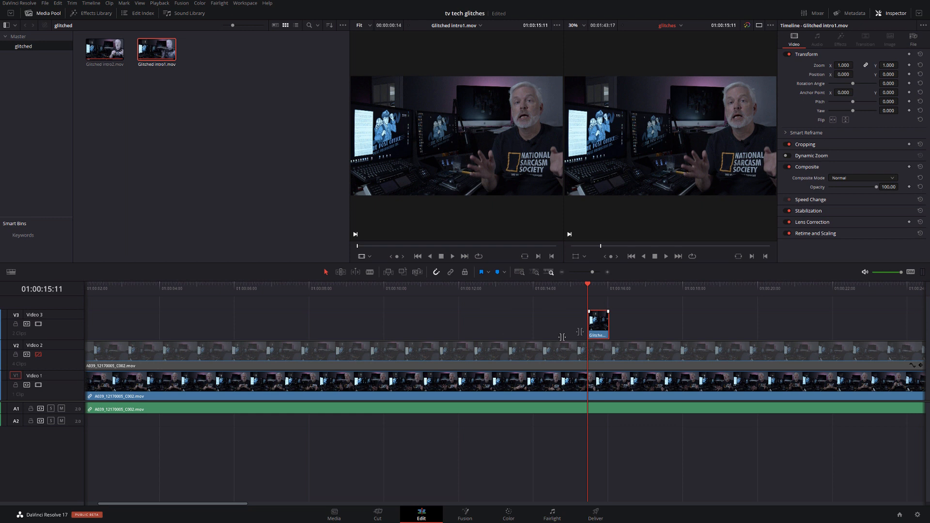
click(39, 324)
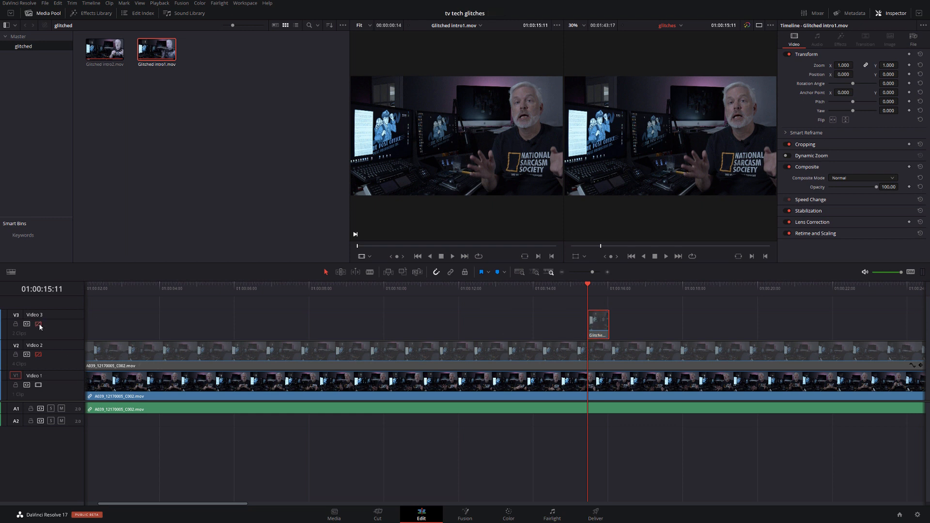
Step: Toggle Video 3 on and off around 01:00:15:11 to compare the Glitched intro1 clip with the original footage
click(39, 324)
click(39, 325)
key(Right)
click(39, 324)
click(40, 324)
Step: Load Glitched intro2.mov in the source viewer and move its Video 3 clip to start at about 01:00:34:06
double_click(105, 64)
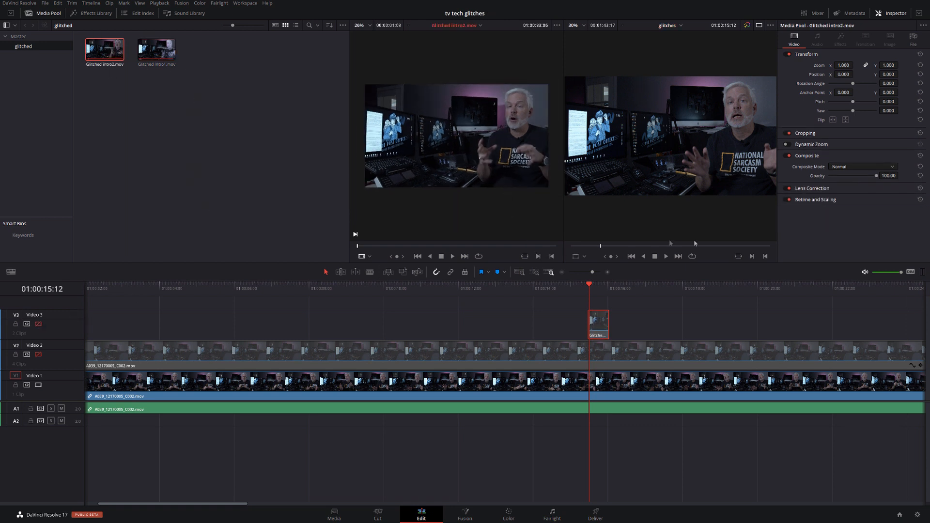
click(642, 290)
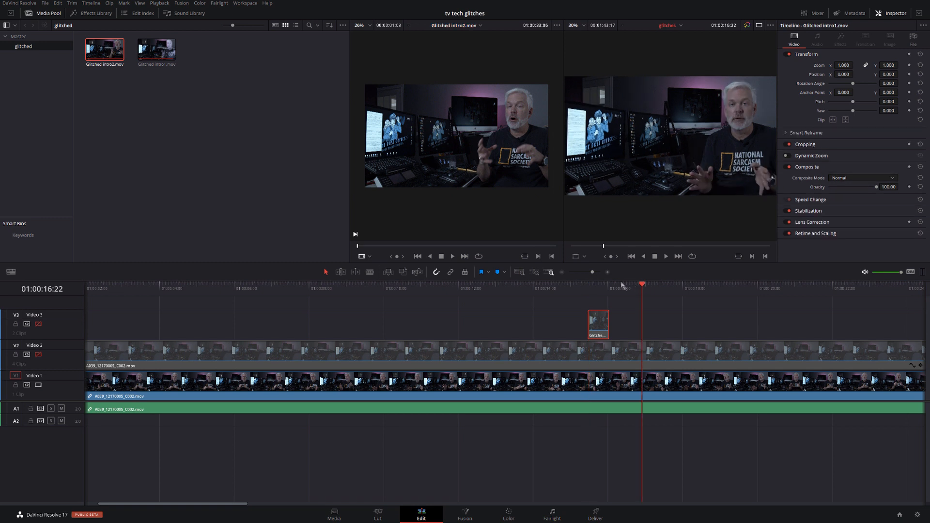
click(562, 272)
drag(325, 285, 405, 288)
key(Left)
key(Right)
key(Right)
key(Right)
key(Right)
key(Right)
key(Right)
key(Left)
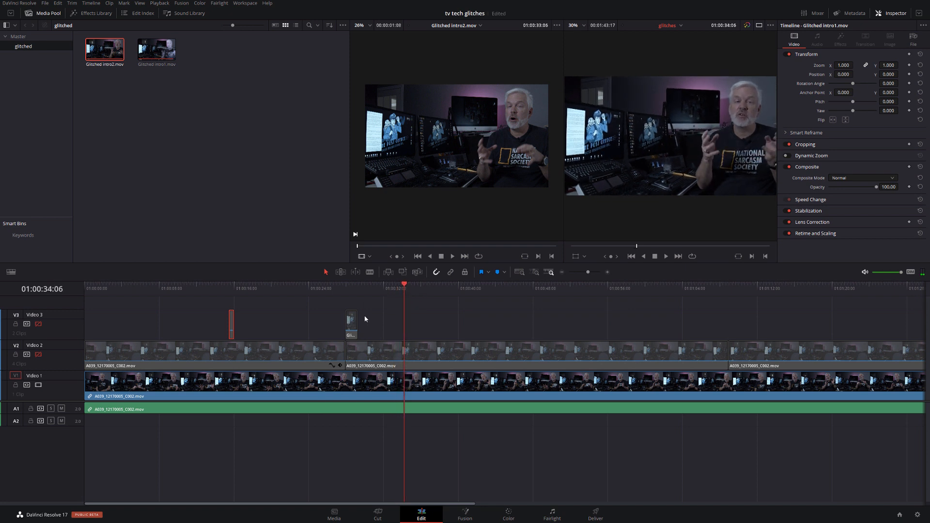
drag(353, 332, 413, 327)
Step: Compare both glitched clips with the original footage by enabling Video 3 and disabling it again
key(Left)
key(Left)
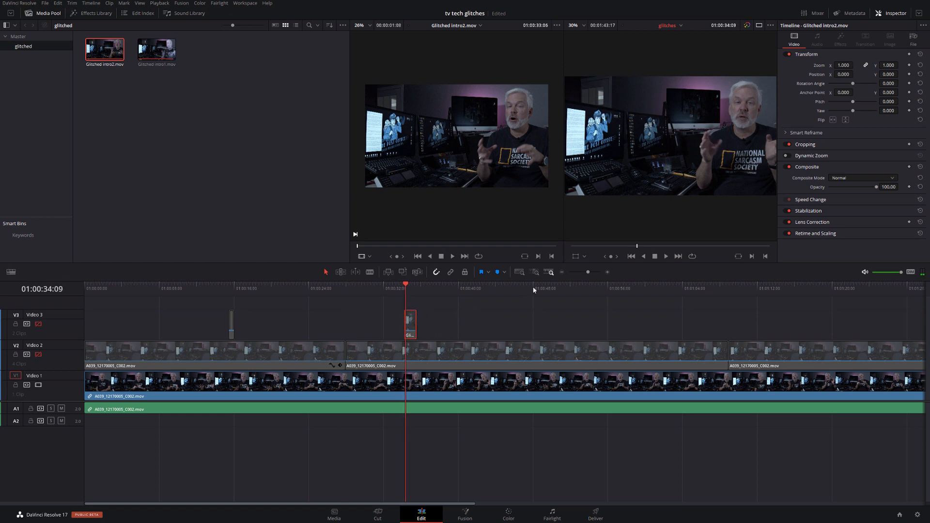
key(Left)
key(Left)
key(Left)
key(Left)
key(Left)
key(Left)
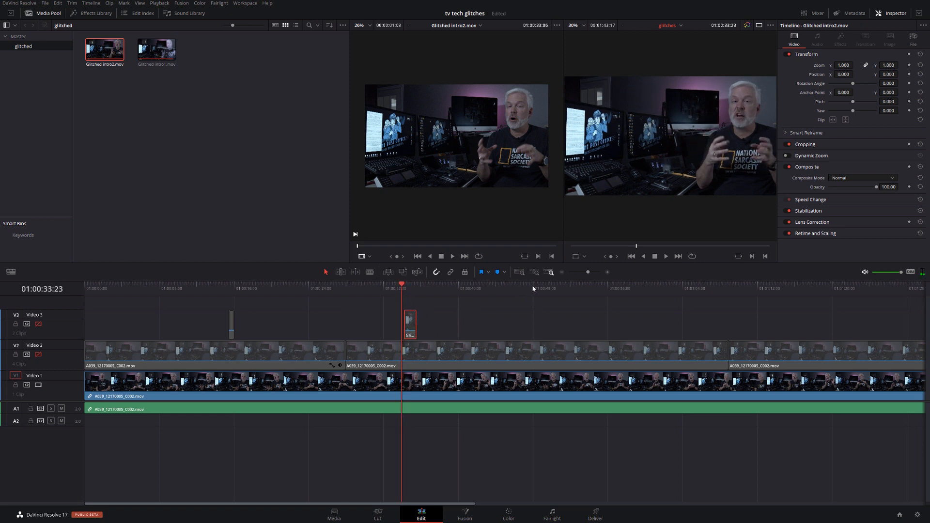
click(235, 289)
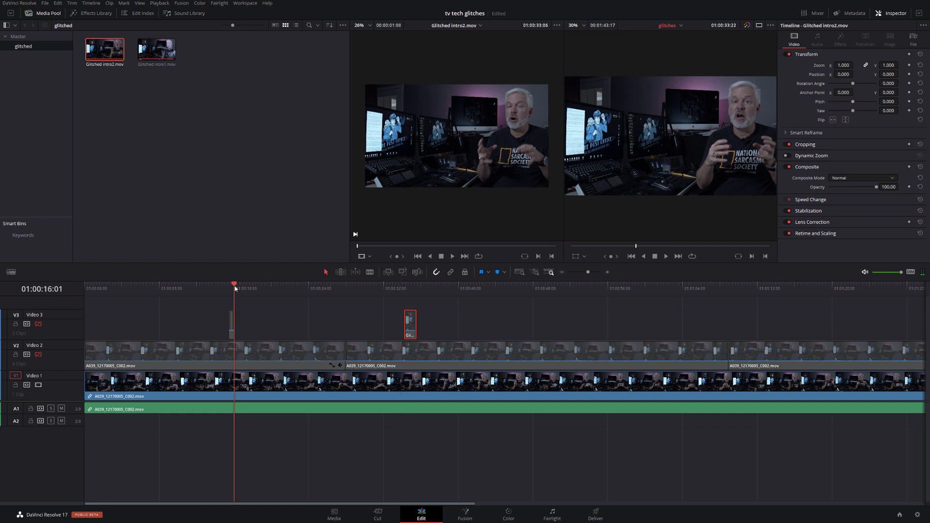
click(39, 323)
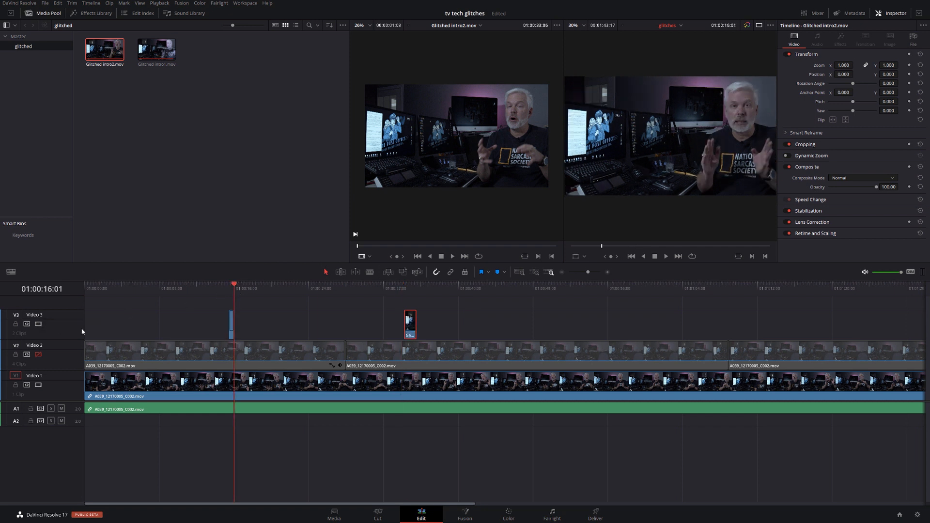
click(409, 289)
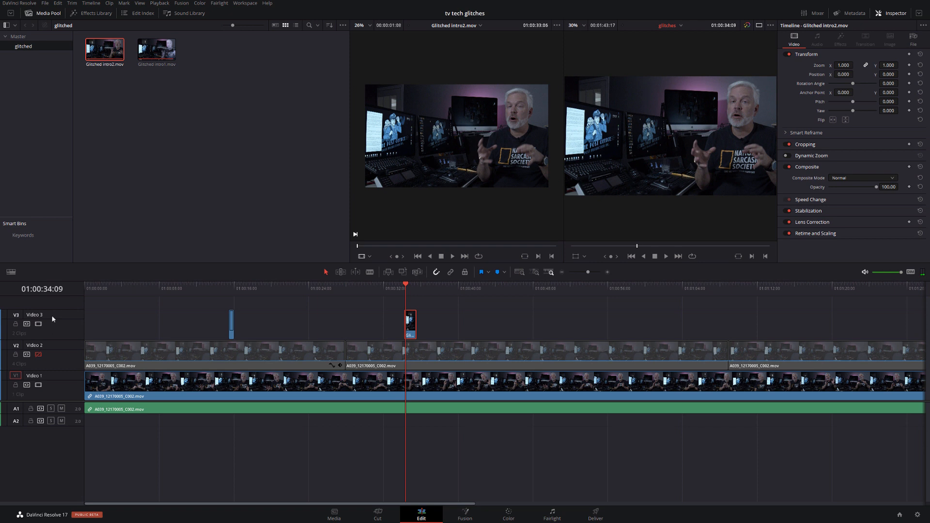
click(38, 324)
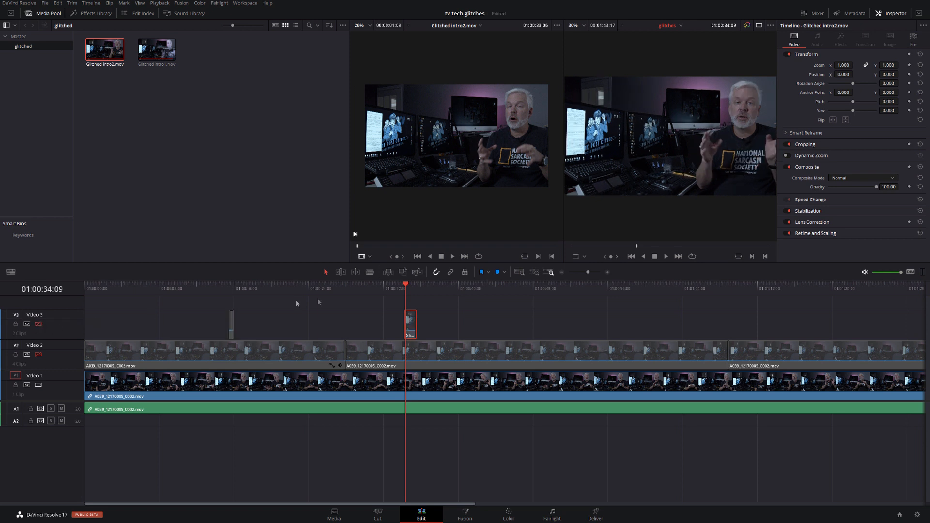
Step: Move the Glitched intro2 clip on Video 3 to start at 01:00:33:06, matching its source timecode
click(607, 272)
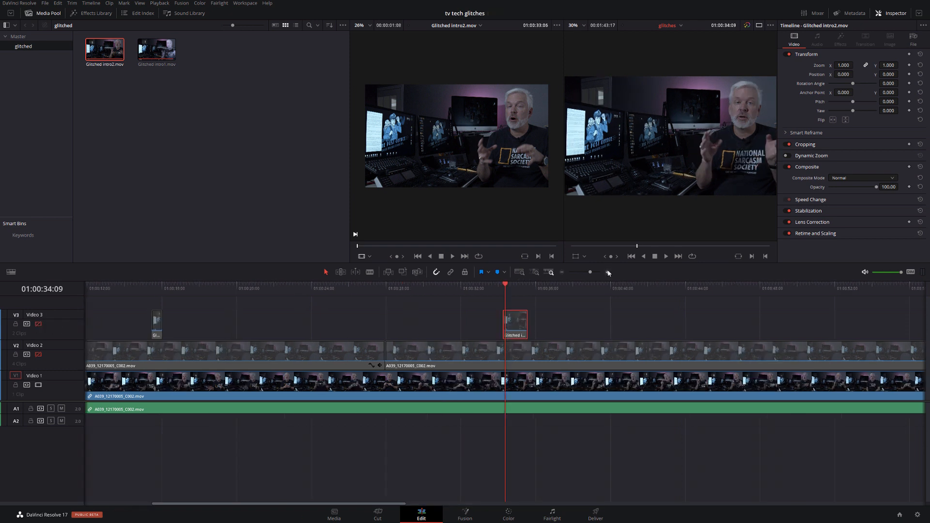
click(608, 273)
key(Left)
key(Left)
key(Left)
key(Left)
key(Left)
key(Left)
key(Left)
key(Left)
key(Left)
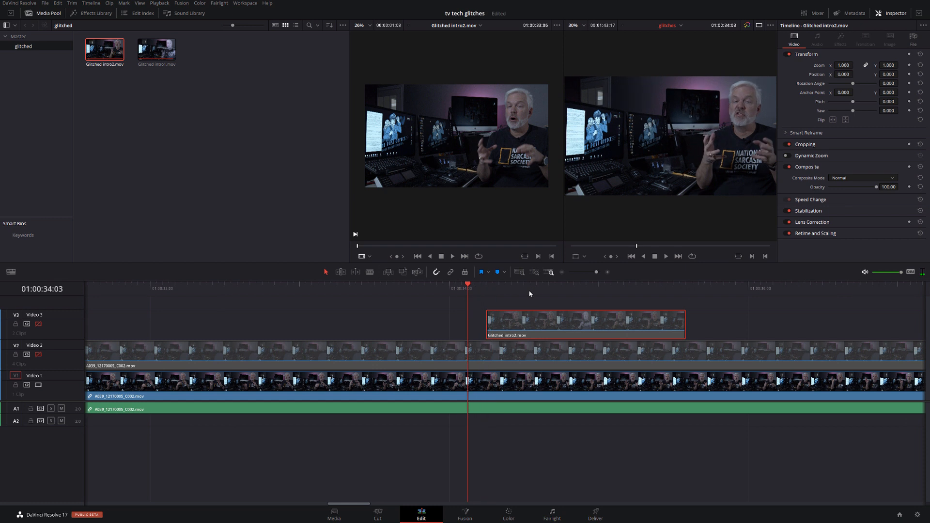
key(Left)
key(Left)
key(Left)
key(Left)
key(Left)
key(Left)
key(Left)
key(Left)
key(Left)
key(Left)
key(Left)
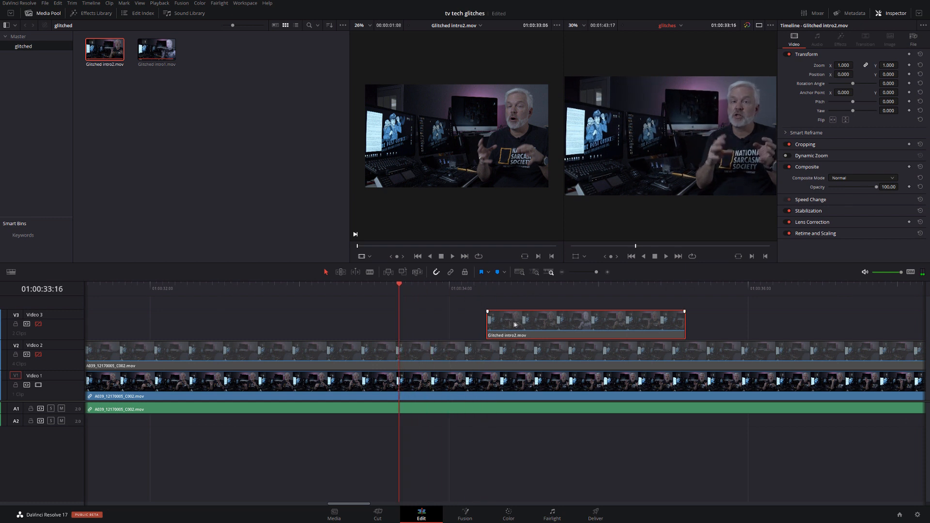
key(Left)
key(Left)
key(Left)
key(Left)
key(Left)
key(Left)
key(Left)
key(Left)
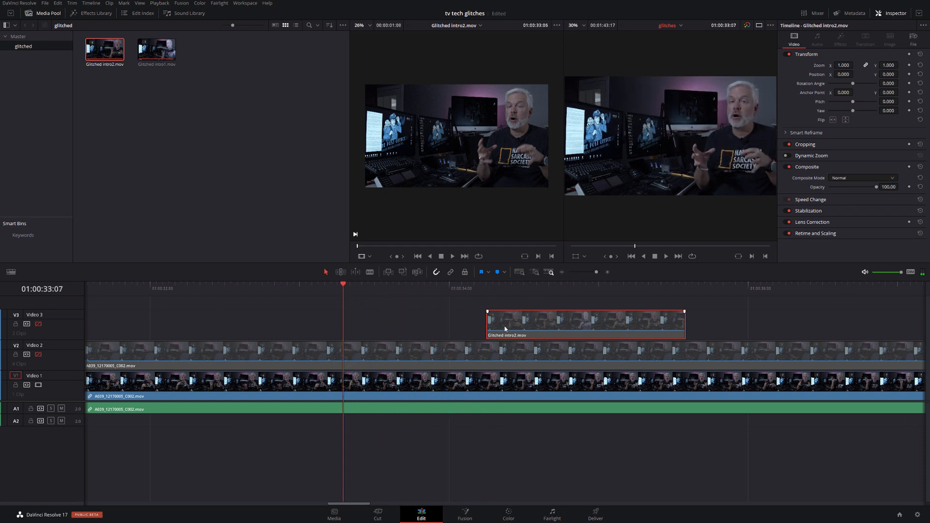
key(Right)
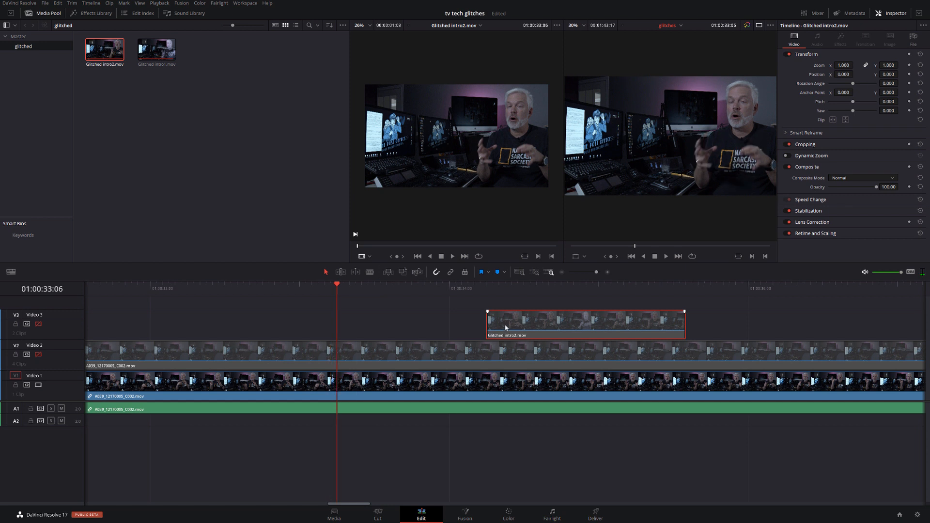
drag(507, 333, 357, 338)
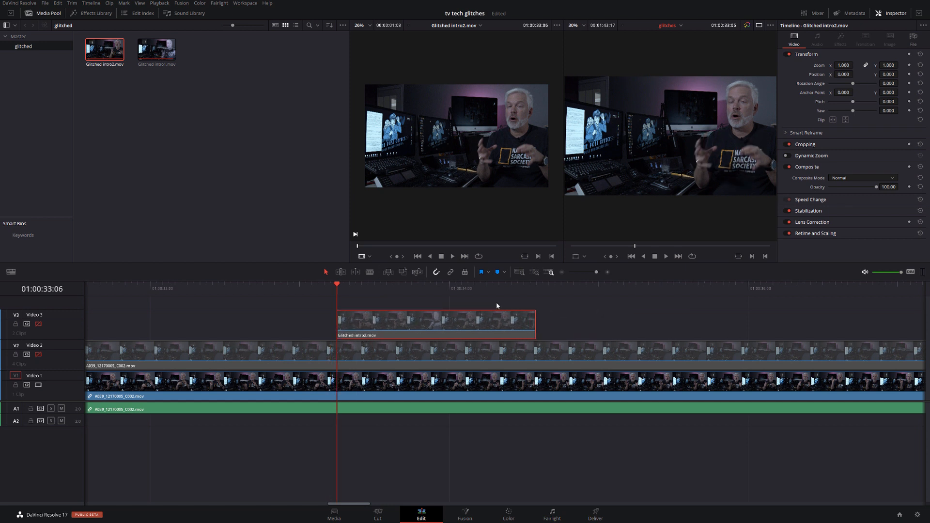
Step: Compare the Glitched intro2 clip with the original footage, leave Video 3 enabled, and play from the clip's start
click(39, 325)
click(39, 325)
click(38, 324)
key(space)
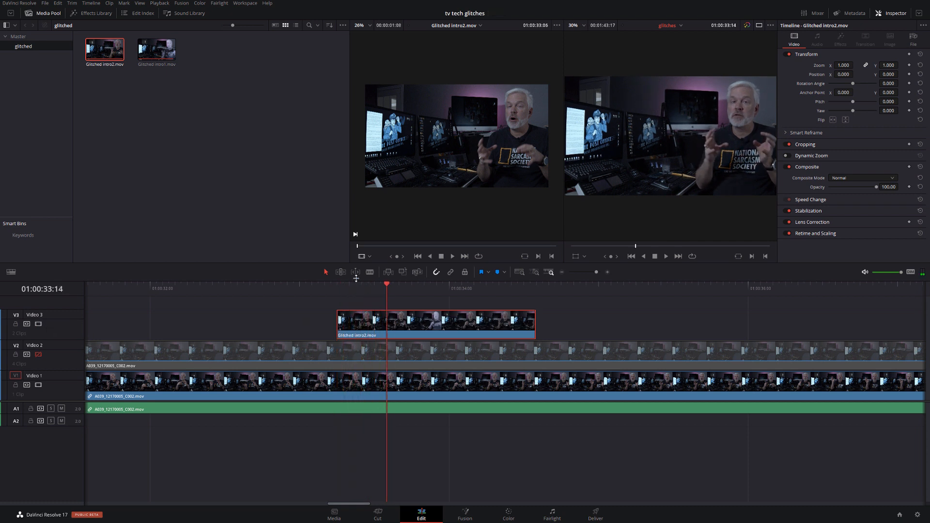
Step: Trim the start of the Glitched intro2 clip to the first glitched frame at 01:00:33:17
key(Right)
key(Right)
key(Right)
key(Right)
key(Left)
key(Left)
key(Left)
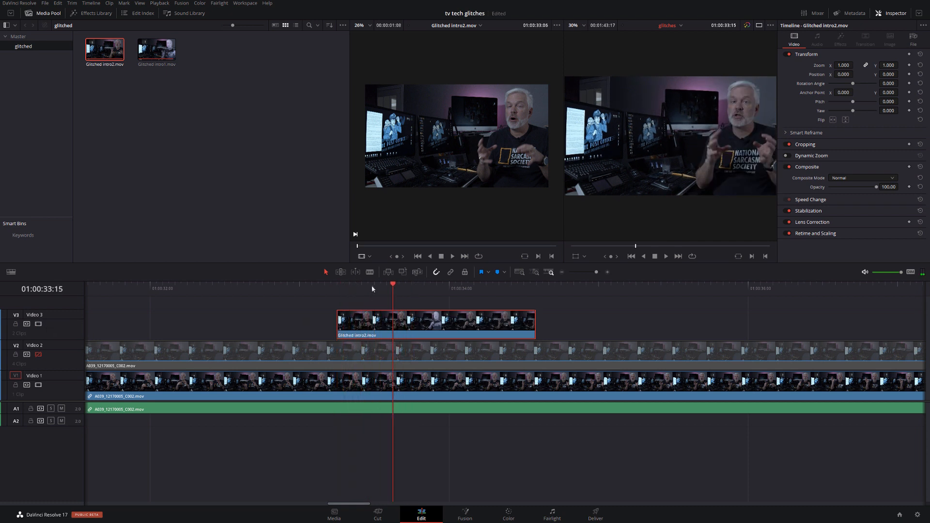
key(Left)
key(Right)
key(Right)
key(Right)
key(Left)
key(Right)
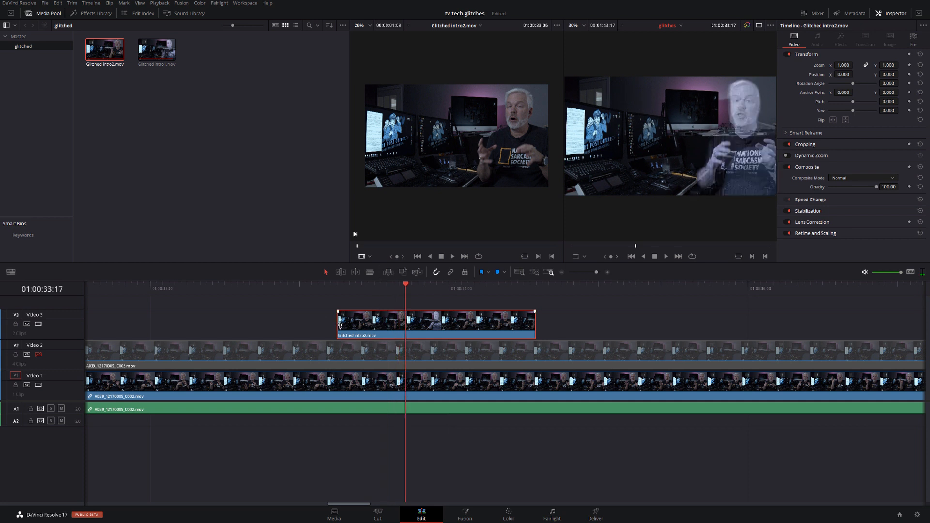
drag(337, 325, 406, 325)
Step: Trim the end of the Glitched intro2 clip to 01:00:33:22, where the glitch stops
key(Right)
key(Right)
key(Right)
key(Right)
key(Right)
key(Right)
key(Left)
key(Left)
key(Left)
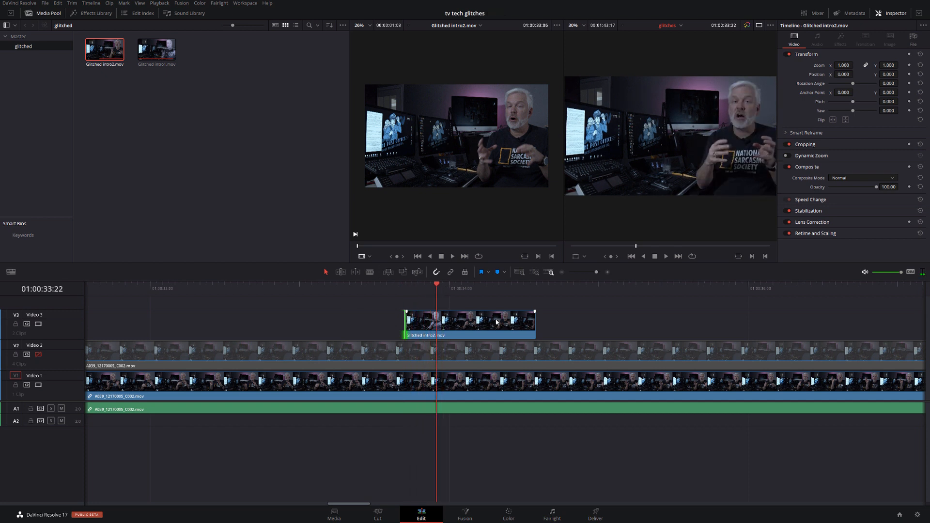
key(Right)
key(Right)
drag(535, 321, 459, 335)
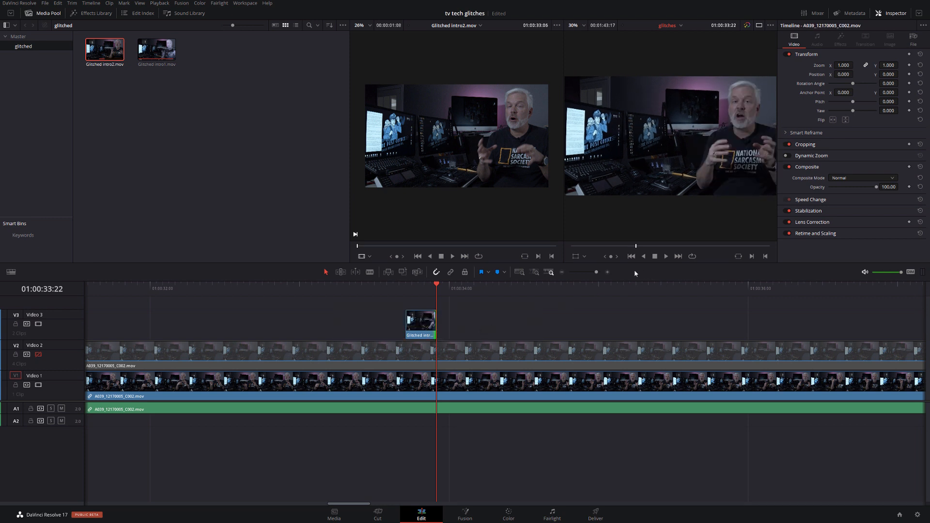
Step: Trim the start of the Glitched intro1 clip to the first glitched frame at about 01:00:15:15
click(562, 272)
click(562, 272)
click(562, 272)
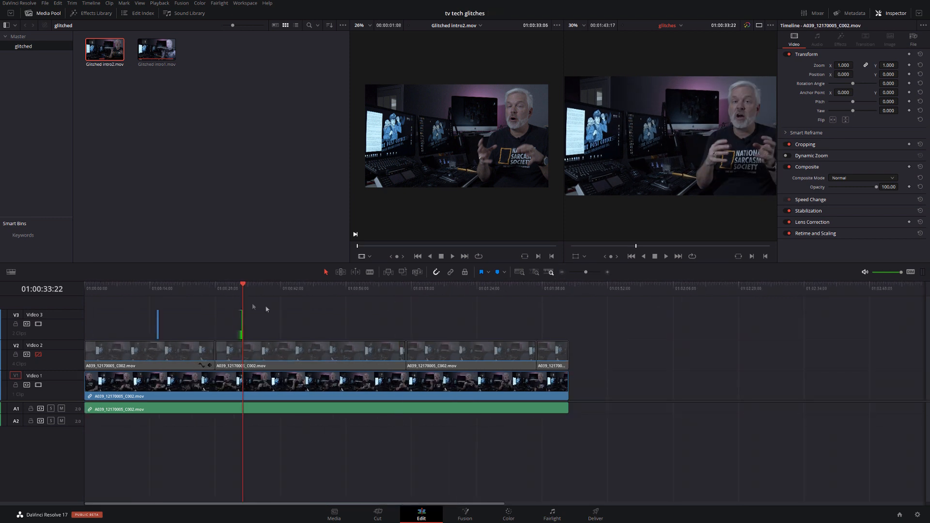
click(156, 288)
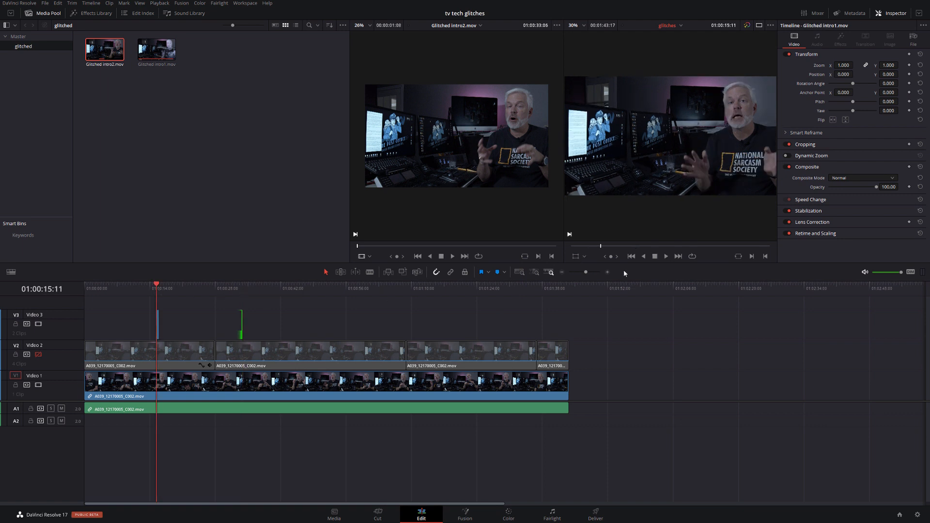
click(608, 272)
click(608, 272)
click(607, 272)
click(608, 272)
click(608, 272)
click(608, 272)
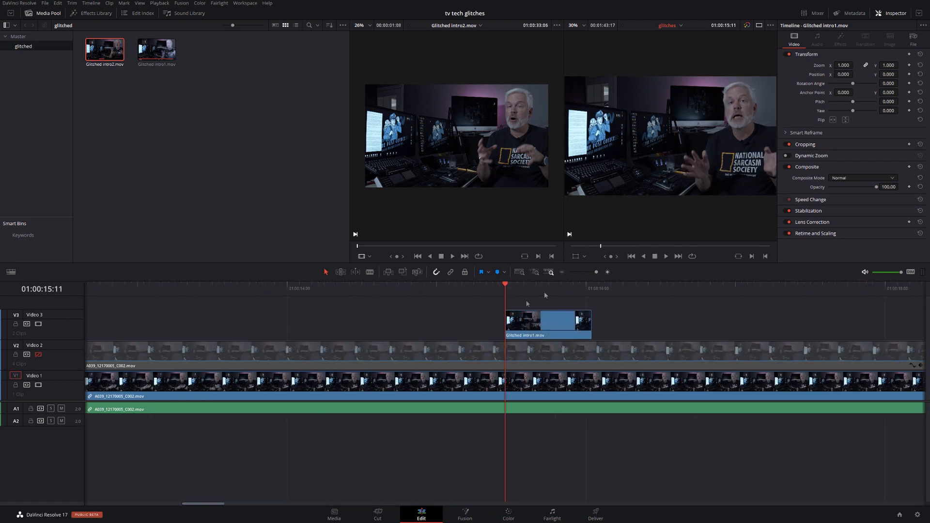
key(space)
key(Right)
key(Right)
key(Right)
key(Left)
key(Left)
key(Right)
key(Left)
key(Right)
drag(502, 328, 555, 328)
Step: Trim the end of the Glitched intro1 clip to about 01:00:15:20, where the glitch stops
key(Right)
key(Right)
key(Right)
key(Right)
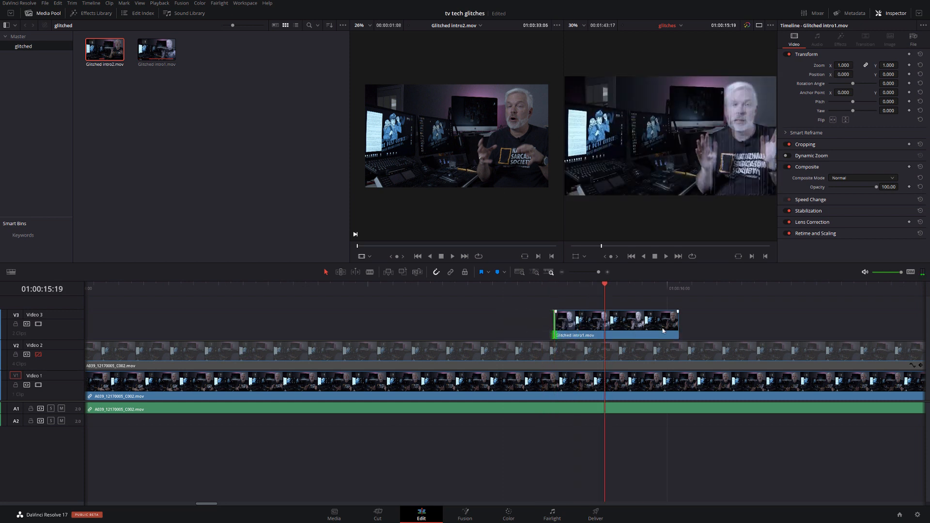
key(Right)
key(Right)
key(Left)
key(Left)
key(Left)
key(Right)
key(Right)
key(Left)
key(Right)
drag(680, 318, 618, 320)
Step: Scrub across the trimmed Glitched intro1 clip to check its transition to and from the original footage
key(Left)
key(Left)
key(Left)
key(Left)
key(Left)
key(Left)
key(Left)
key(Left)
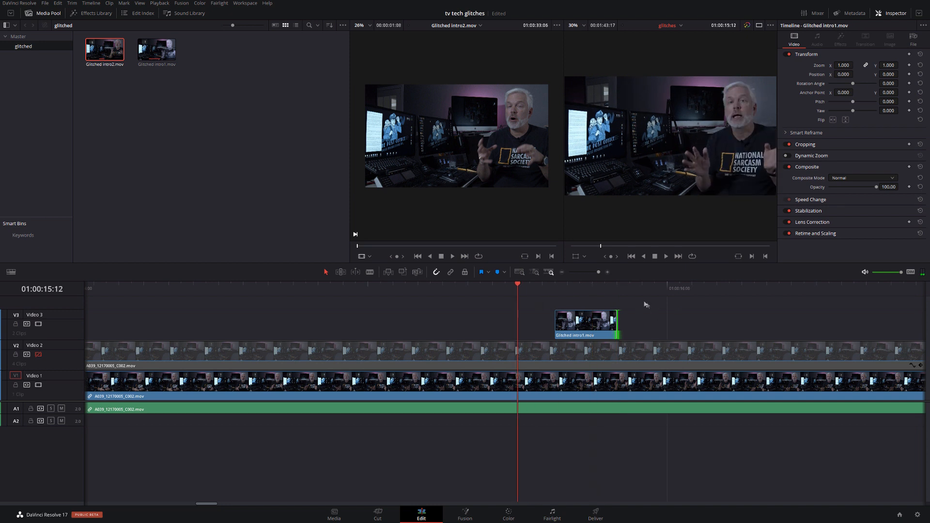
drag(555, 286, 618, 287)
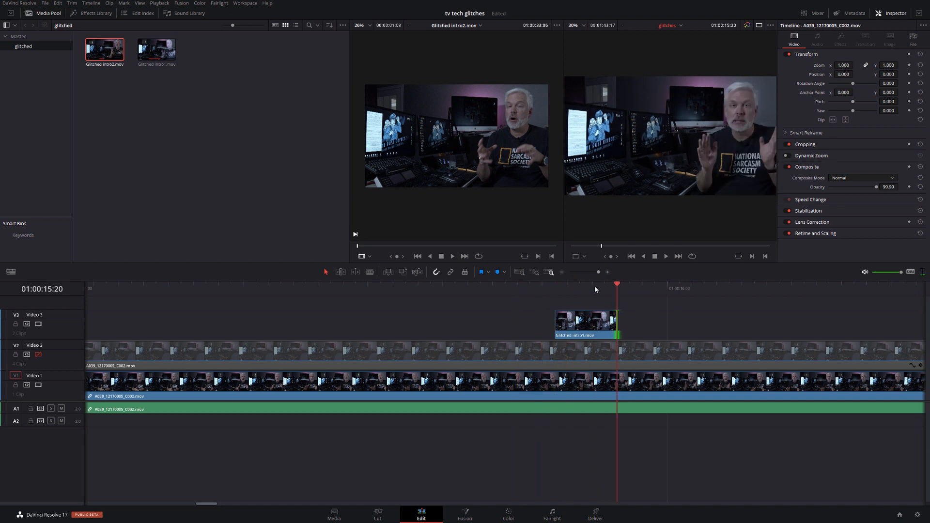
Step: Duplicate the trimmed Glitched intro1 clip along Video 3 at about 01:00:16:05, 01:00:17:20 and 01:00:21:00
click(561, 271)
click(562, 271)
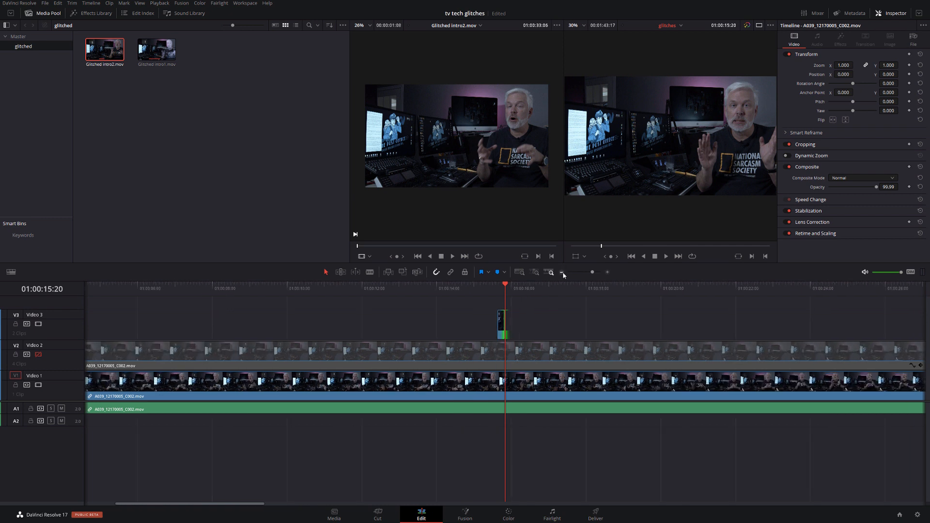
click(562, 272)
click(561, 272)
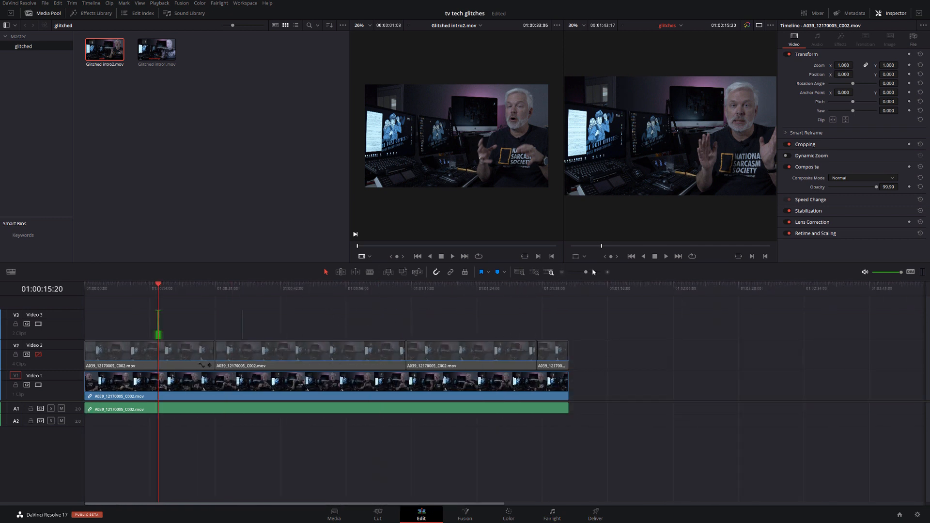
click(607, 271)
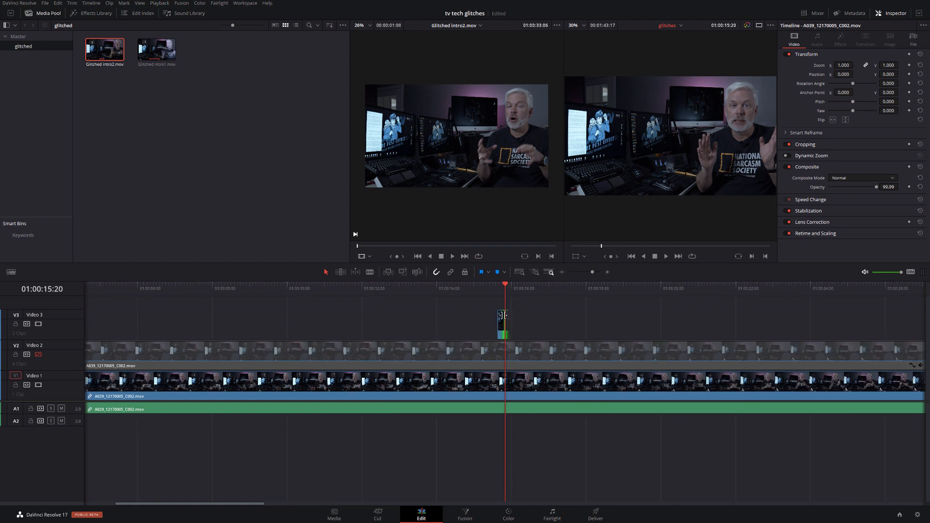
click(504, 328)
drag(502, 328, 703, 313)
Step: Play through the repeated glitch clips on Video 3 and examine the frames at the last and first ones
click(487, 286)
key(space)
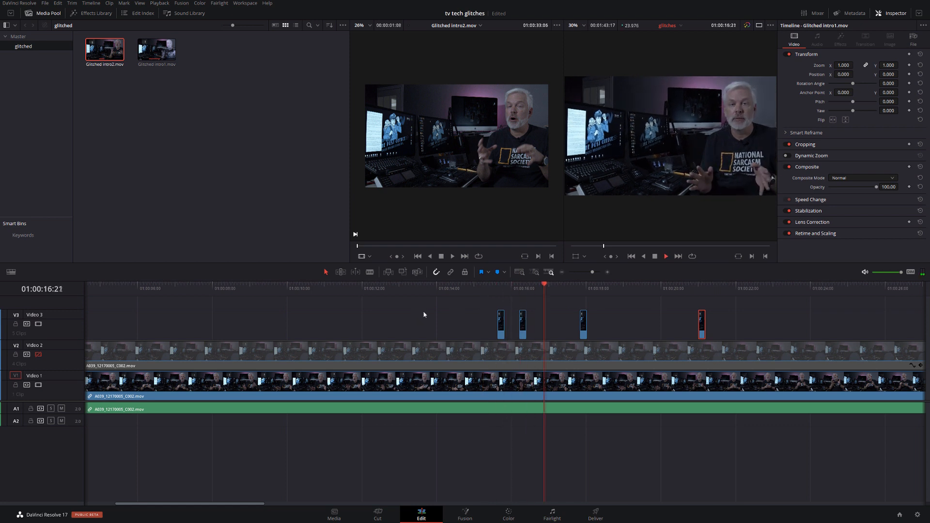
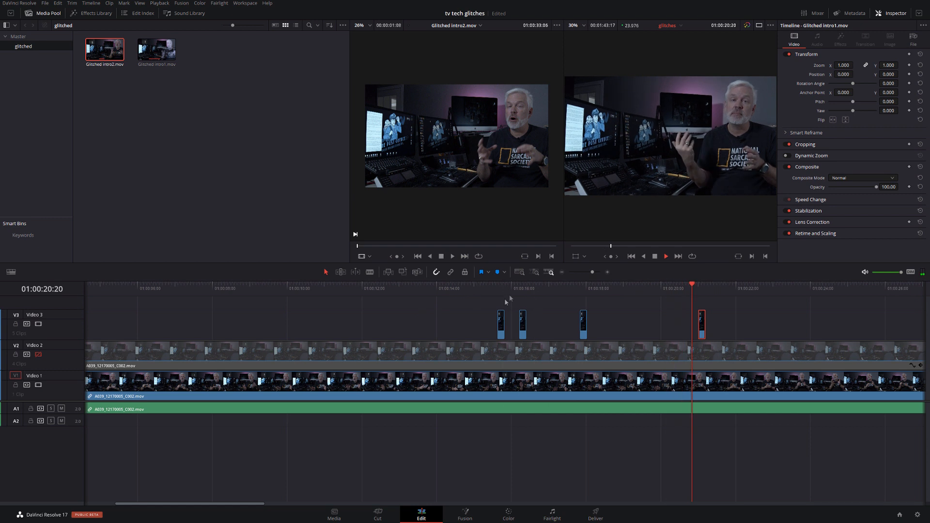
click(704, 286)
click(700, 286)
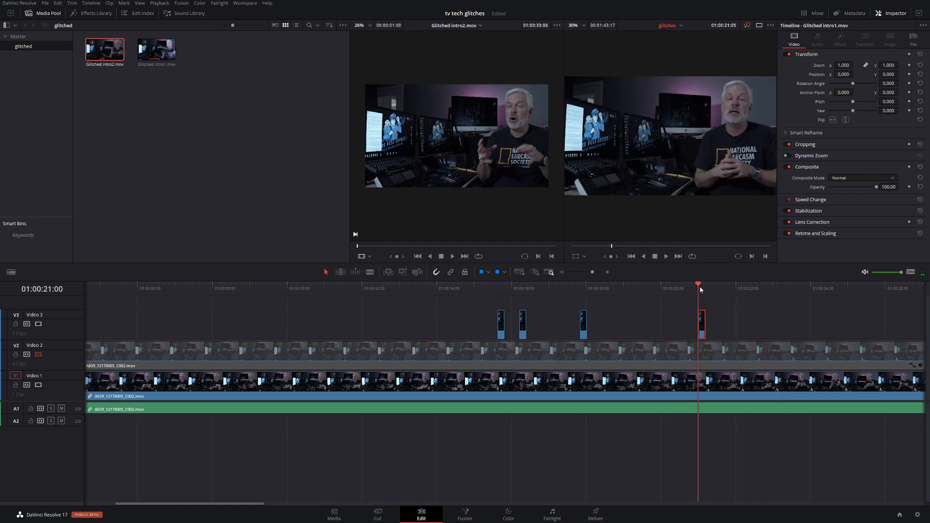
drag(493, 289, 496, 289)
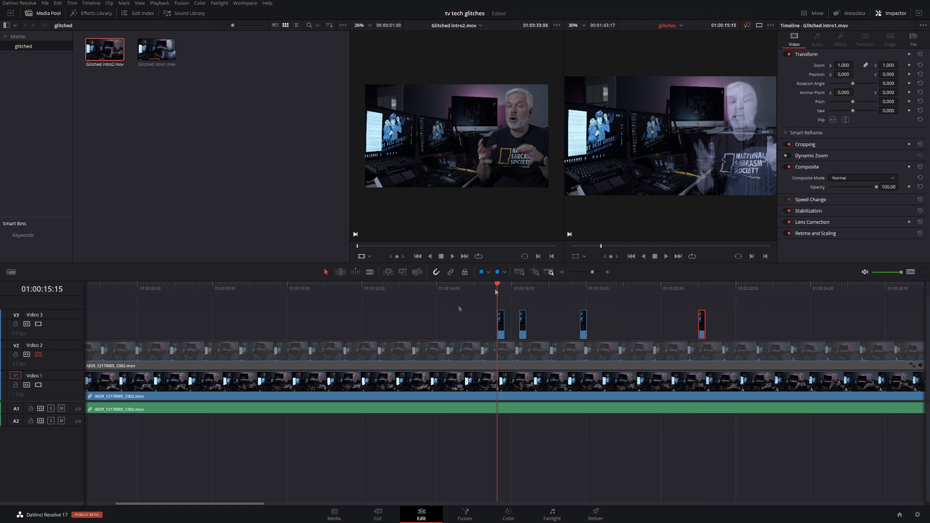
Step: Enable the Video 2 track and split its clip at the start and end of the first glitch clip, near 01:00:15:15
click(39, 354)
click(417, 350)
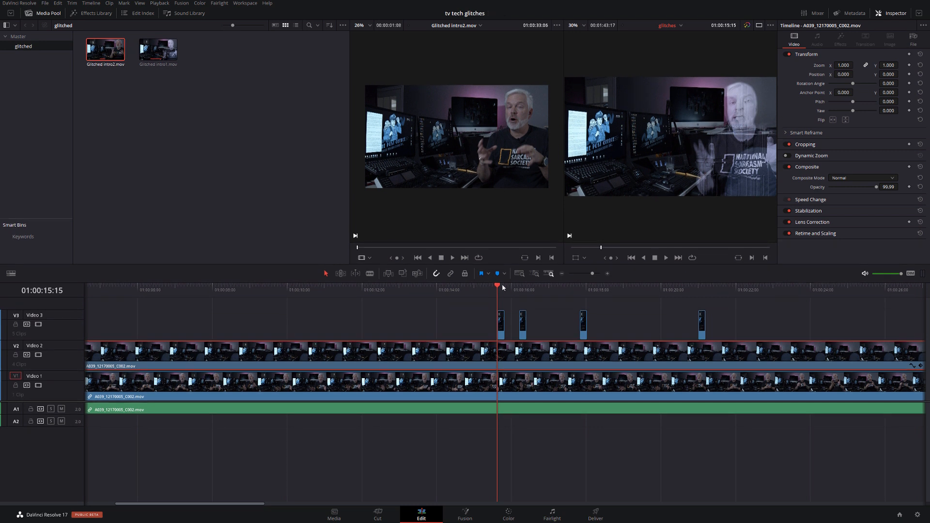
click(504, 288)
key(ctrl+b)
click(498, 288)
key(ctrl+b)
Step: Split the Video 2 clip at the start and end of the second and third glitch clips
drag(519, 290, 525, 291)
key(ctrl+b)
click(519, 289)
click(514, 350)
key(ctrl+b)
click(580, 289)
key(ctrl+b)
click(587, 289)
click(609, 357)
key(ctrl+b)
Step: Split the Video 2 clip at the start and end of the fourth glitch clip, at about 01:00:21:00 and 01:00:21:05
click(698, 290)
click(717, 354)
key(ctrl+b)
click(705, 290)
click(726, 351)
key(ctrl+b)
Step: Disable the Video 2 segments before, between and after the four glitch clips, keeping those beneath the glitches enabled
right_click(639, 350)
click(670, 229)
right_click(564, 356)
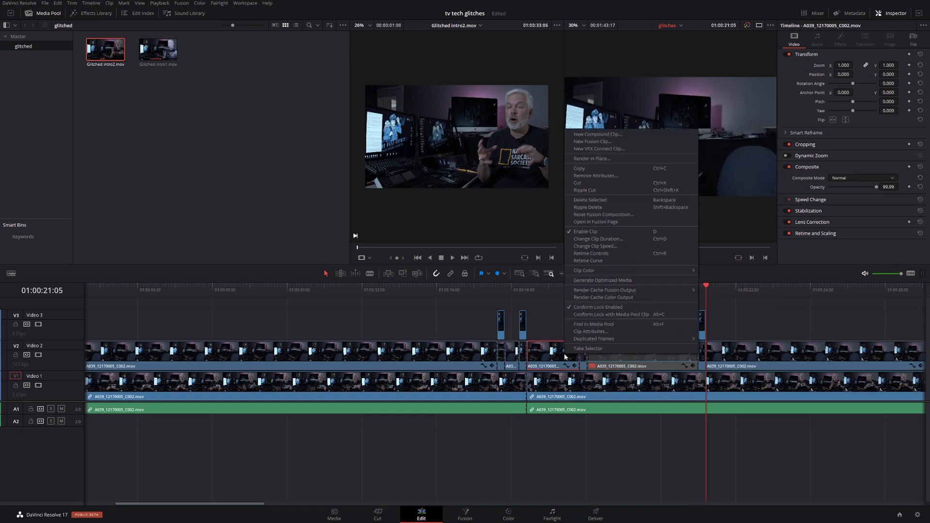
click(593, 234)
right_click(512, 351)
click(475, 357)
key(d)
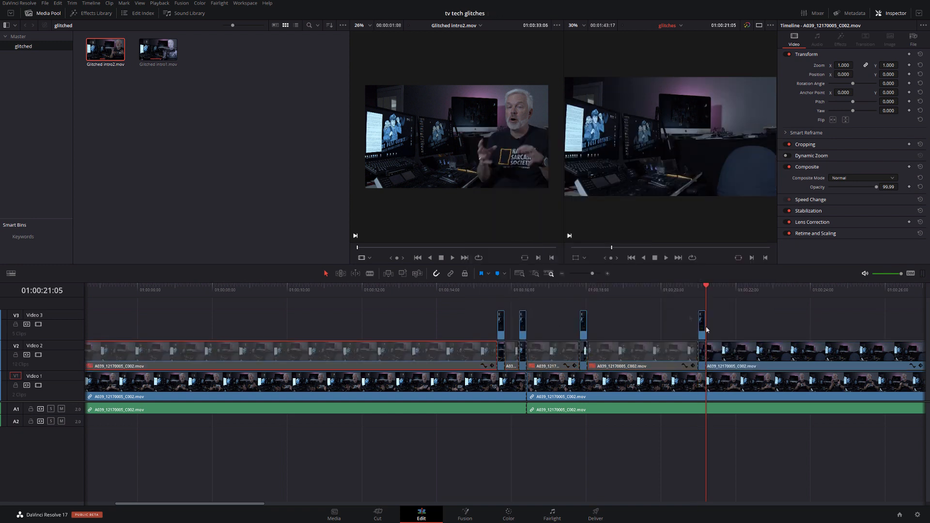
click(733, 352)
key(d)
Step: Combine the Glitched intro1 clip at 01:00:15:15 and the Video 2 segment beneath it into a new Fusion clip
click(498, 286)
key(Right)
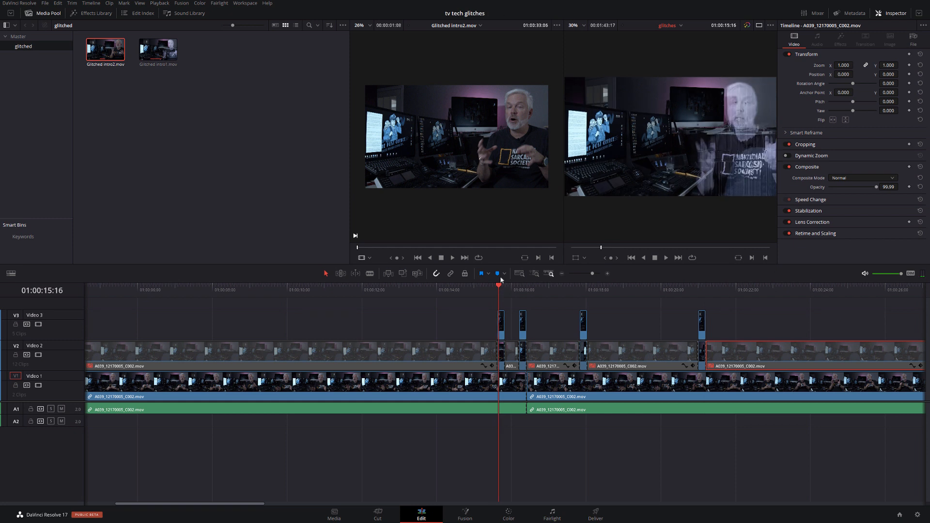
click(502, 324)
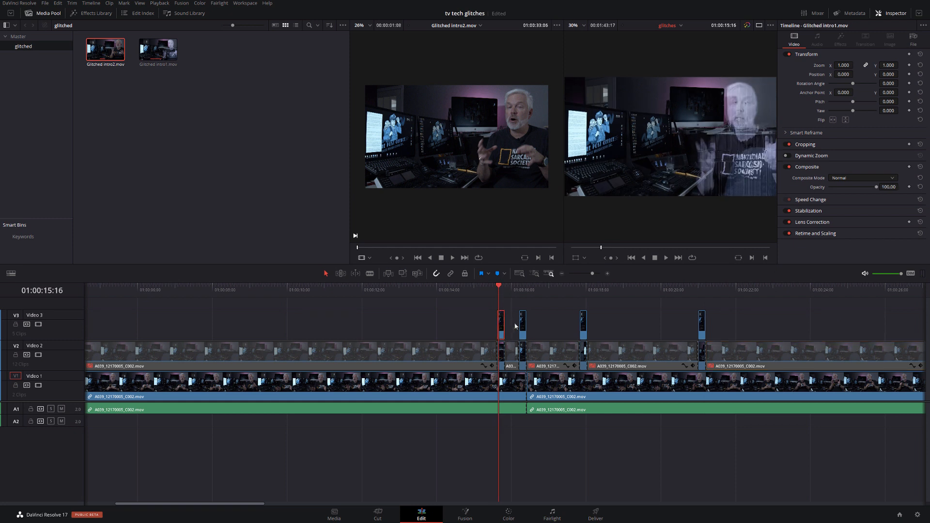
click(606, 273)
click(607, 273)
click(606, 274)
click(607, 274)
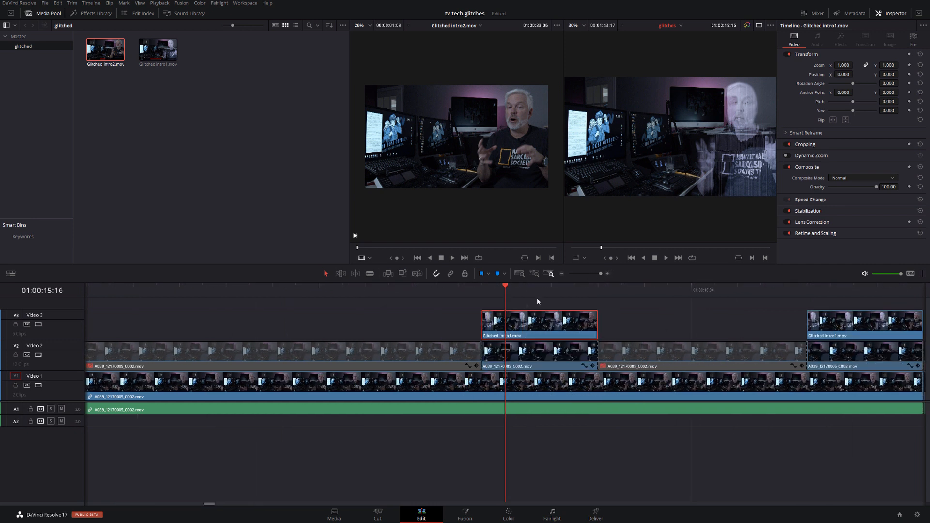
key(Left)
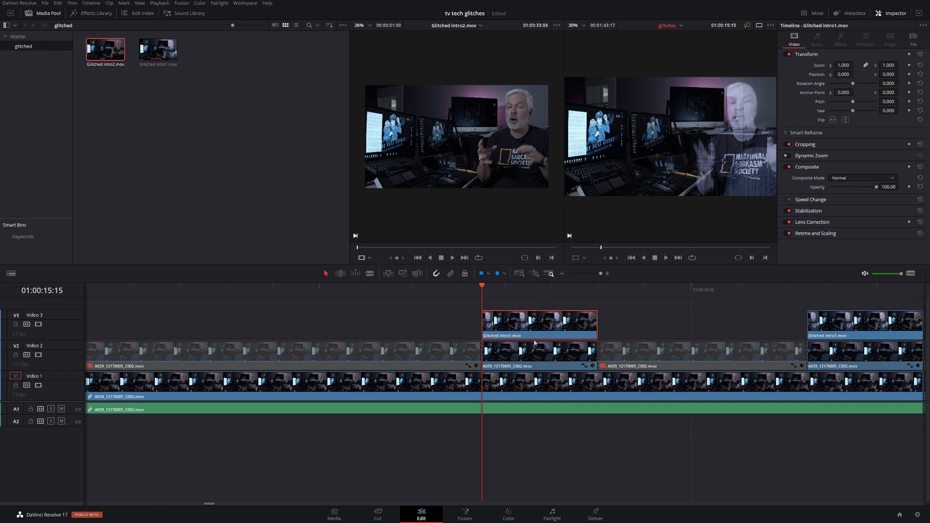
ctrl+click(532, 358)
right_click(532, 359)
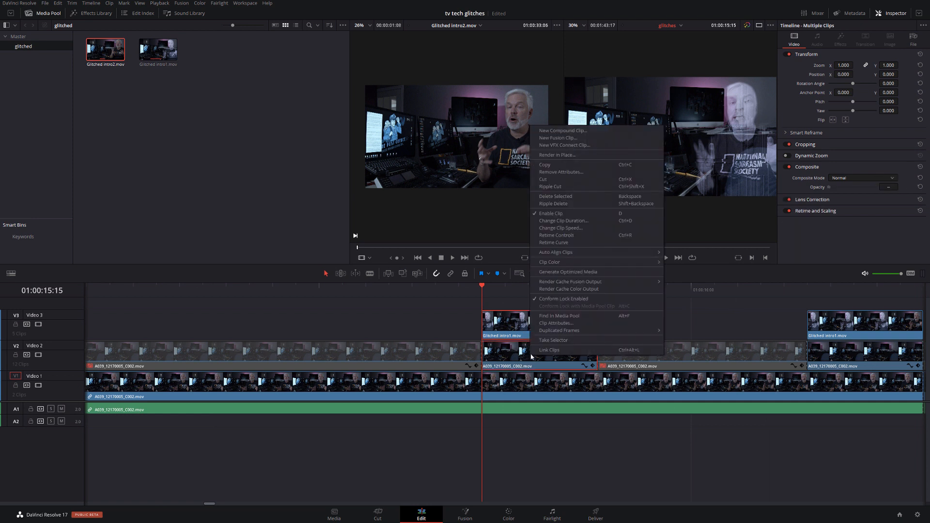
click(558, 138)
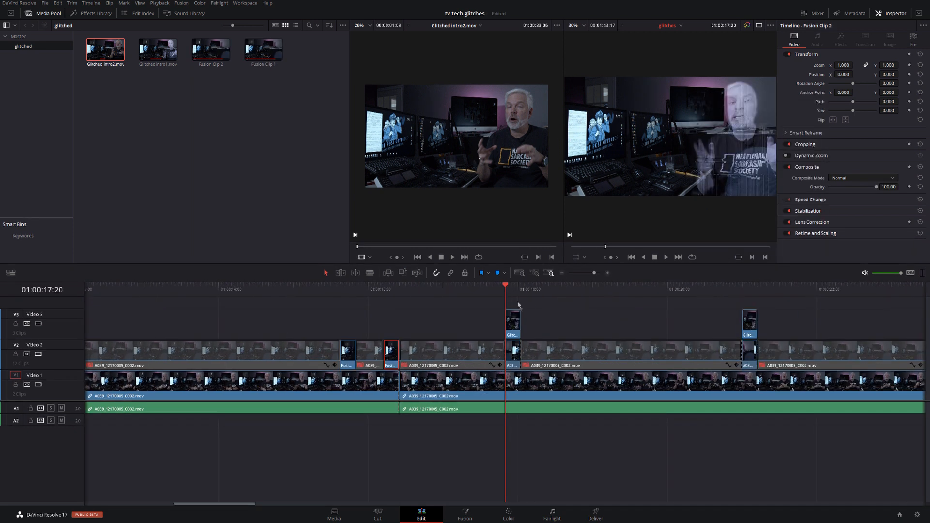
Step: Combine the stacked Video 3 and Video 2 clips at 01:00:17:20 and about 01:00:21:00 into separate Fusion clips
drag(517, 305, 512, 350)
right_click(511, 329)
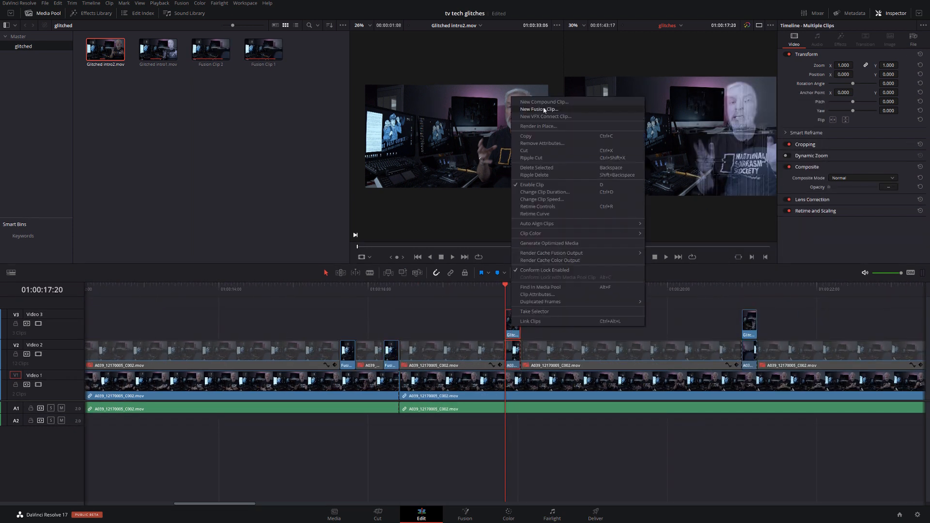
click(533, 109)
drag(750, 304, 749, 348)
click(751, 303)
drag(747, 304, 747, 355)
right_click(749, 321)
click(770, 102)
Step: Disable the next Video 2 clip further along the timeline and go to the glitch clip at 01:00:33:17
drag(249, 503, 342, 503)
right_click(724, 352)
click(746, 230)
click(724, 289)
key(Down)
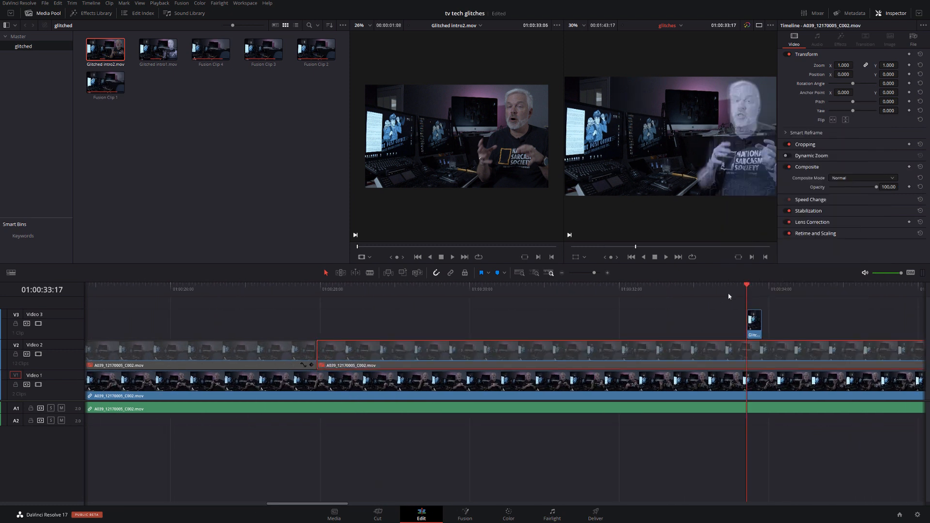
Step: Open the first Fusion clip in its own timeline to examine its layers, and return to the glitches timeline
triple_click(561, 273)
click(214, 289)
key(Down)
double_click(607, 273)
click(523, 351)
right_click(525, 353)
click(557, 164)
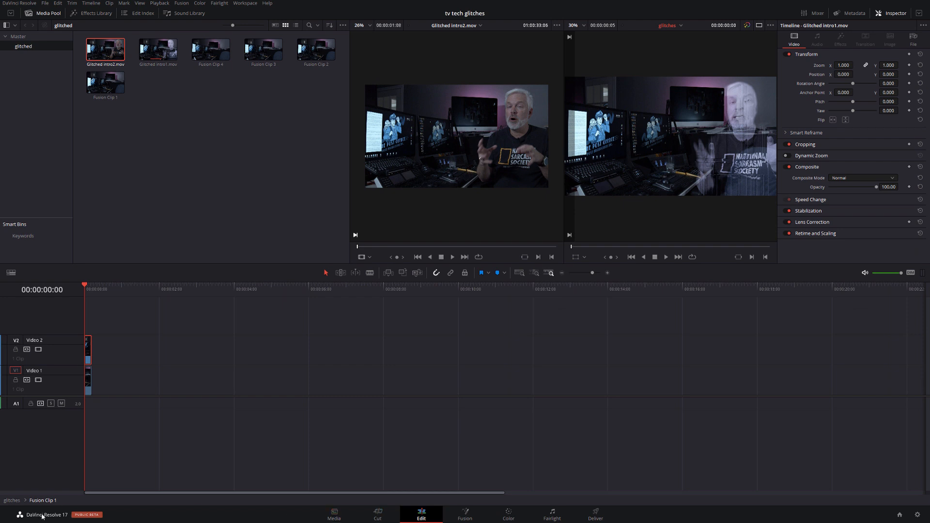
click(12, 499)
Step: Replace the first Fusion clip with Glitched intro1.mov on Video 3 at about 01:00:15:15, shortened to the glitched frames
drag(158, 50, 506, 324)
double_click(162, 54)
key(Left)
key(Left)
key(Left)
key(Left)
click(521, 355)
key(d)
drag(566, 323, 522, 324)
key(Delete)
Step: Open the Fusion clip at 01:00:16:05 on the Fusion page, hide the spline editor and shrink the MediaOut1 view
click(593, 289)
click(607, 351)
click(465, 514)
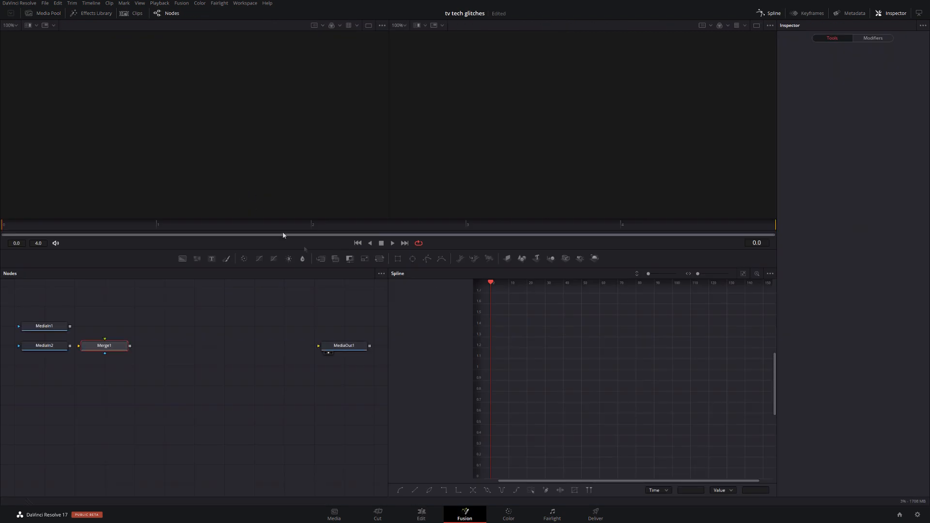
drag(122, 317, 211, 323)
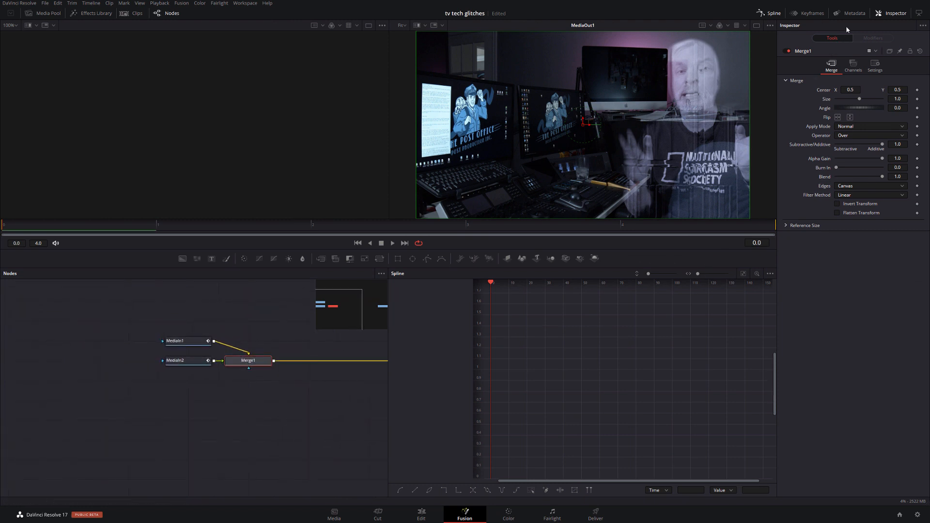
click(770, 13)
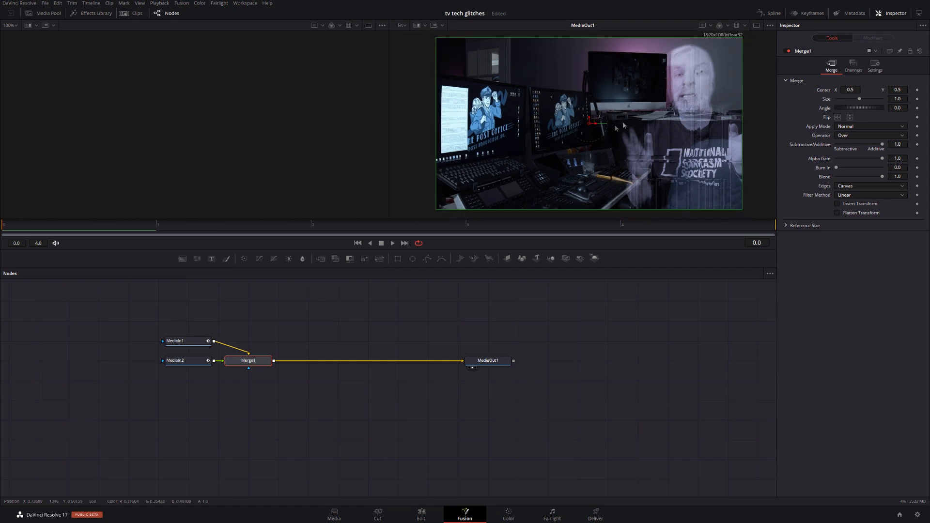
scroll(614, 124, down, 5)
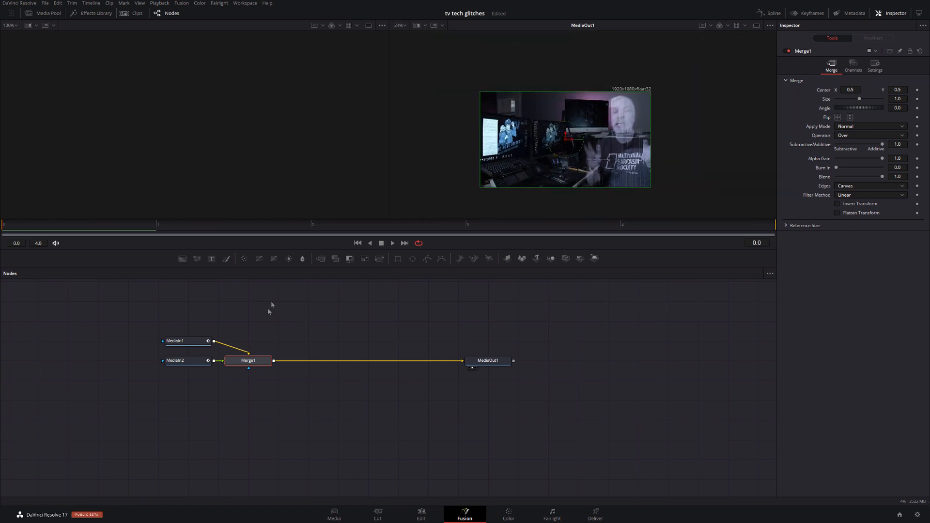
Step: Preview MediaIn1 and MediaIn2 in the empty viewer and move the MediaIn2 node away from Merge1
drag(188, 341, 250, 160)
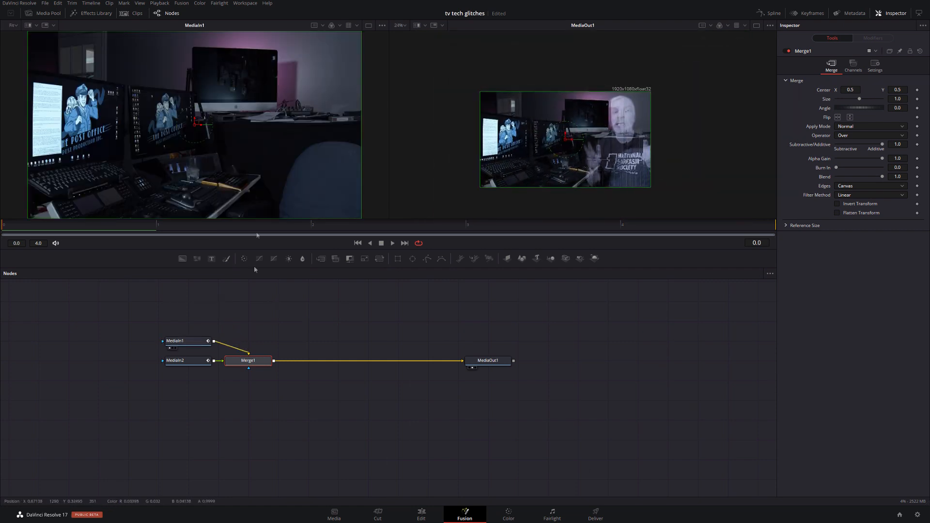
drag(182, 366, 218, 146)
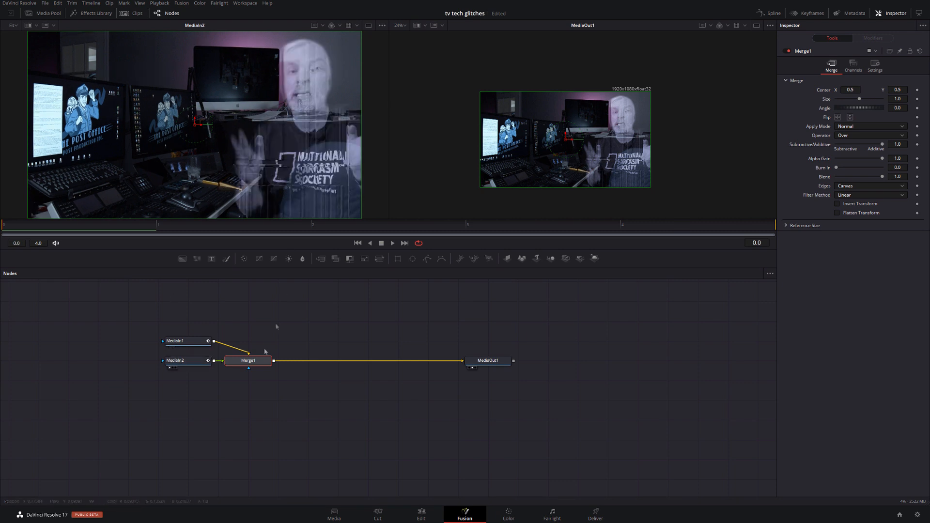
drag(181, 365, 155, 377)
click(155, 377)
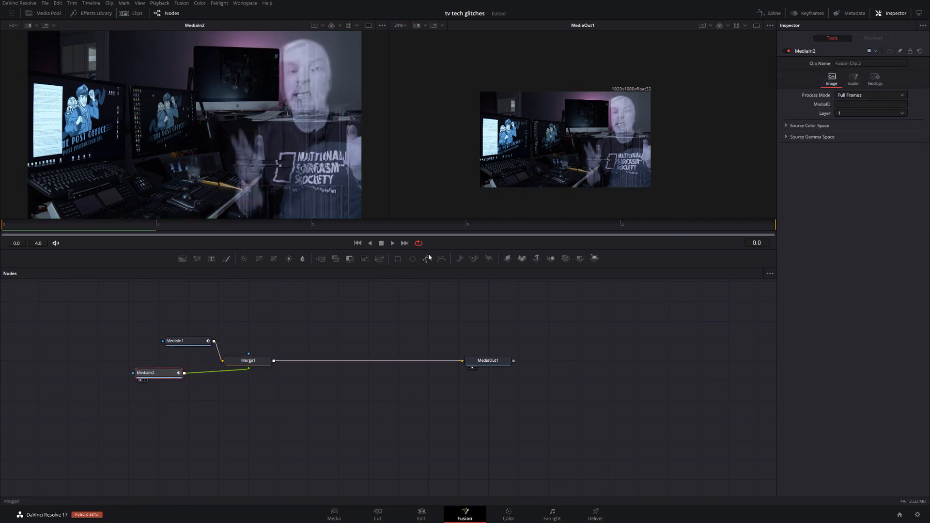
Step: Add a Polygon mask node below MediaIn2 and outline the man's head and body with it in the MediaOut1 view
drag(421, 267, 154, 405)
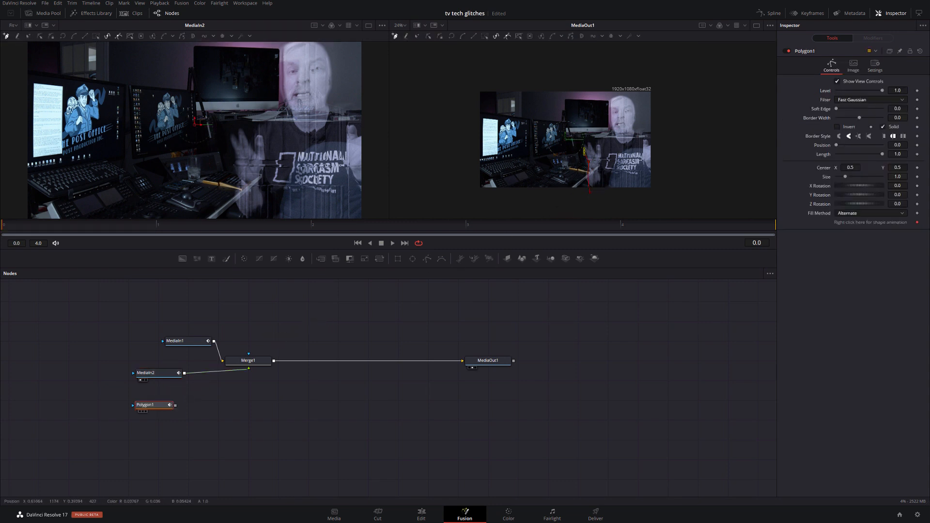
click(594, 145)
drag(589, 193, 594, 210)
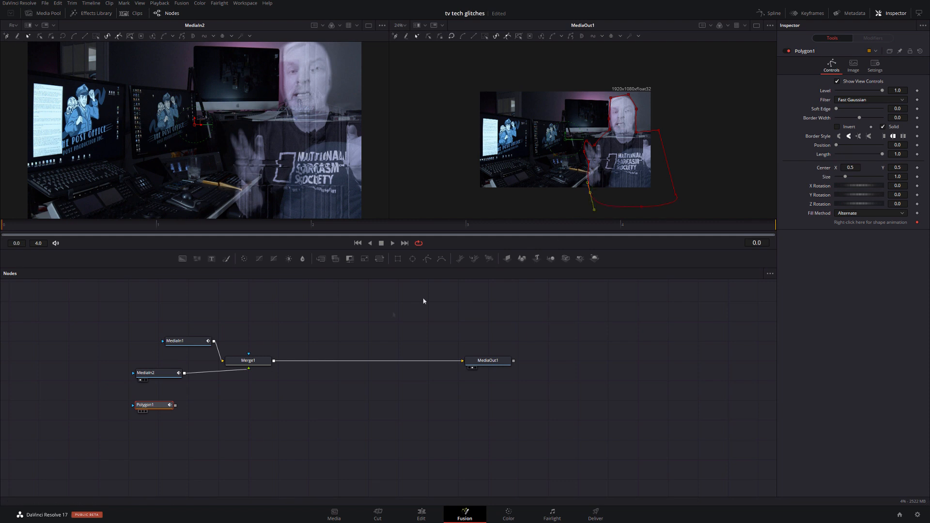
Step: Connect the Polygon1 mask to Merge1's effect mask input and spread out the MediaIn1 and Polygon1 nodes
drag(175, 406, 158, 380)
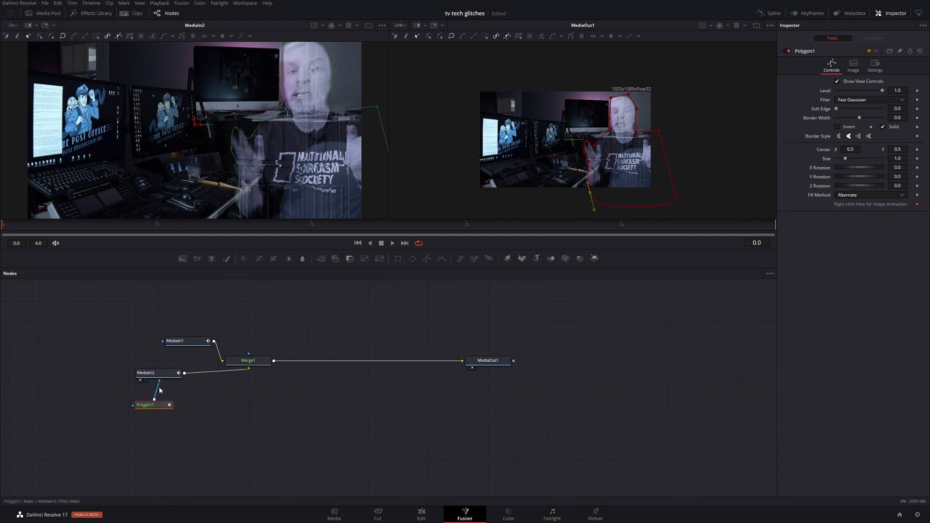
drag(158, 388, 253, 364)
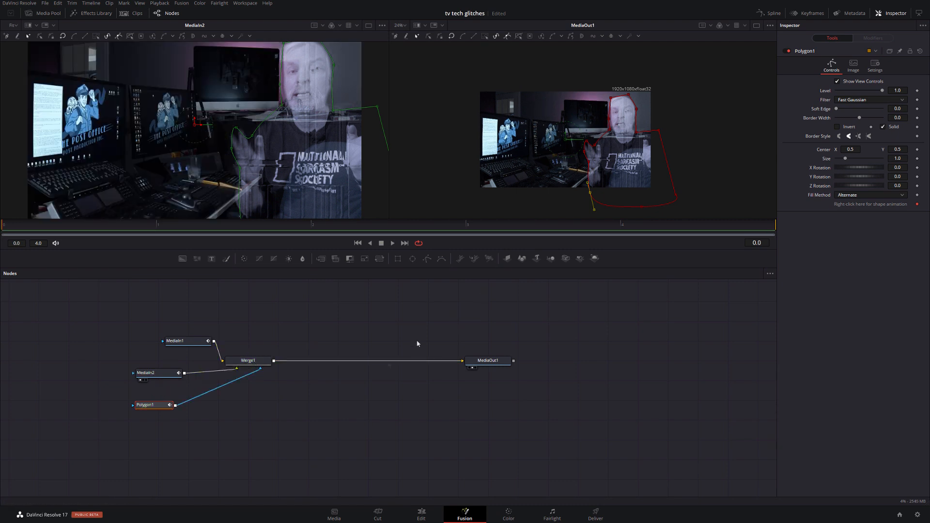
click(501, 362)
drag(180, 341, 165, 352)
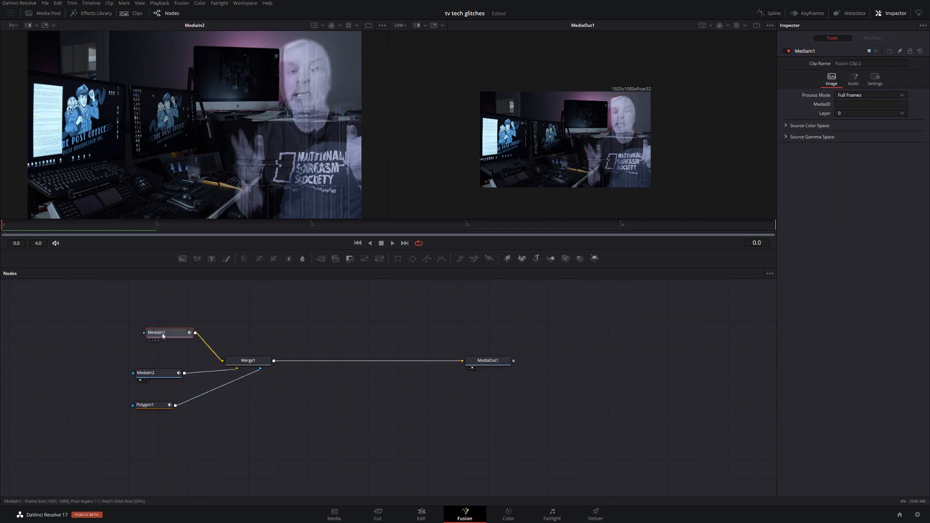
drag(156, 407, 267, 414)
Step: Tint MediaIn1 orange with a Color Corrector node to test the mask, and delete the node
click(176, 333)
key(shift+space)
text(col)
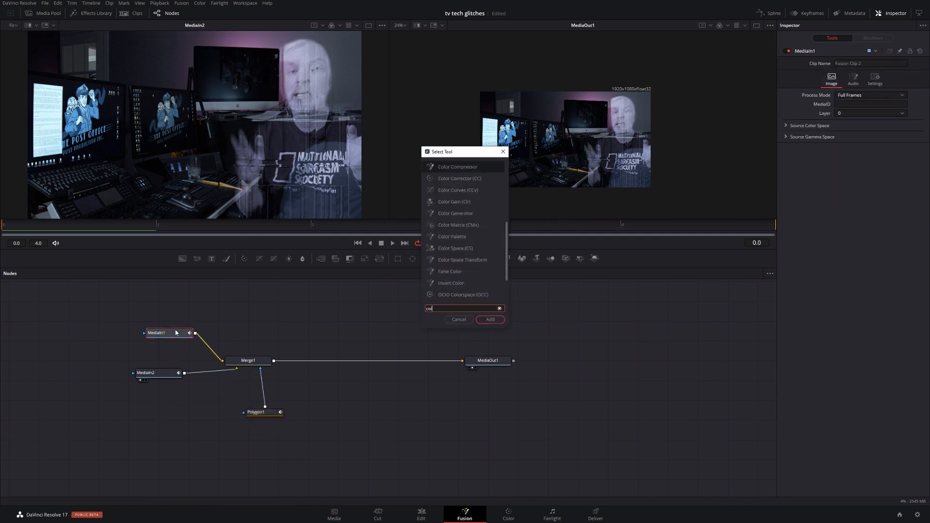
click(453, 180)
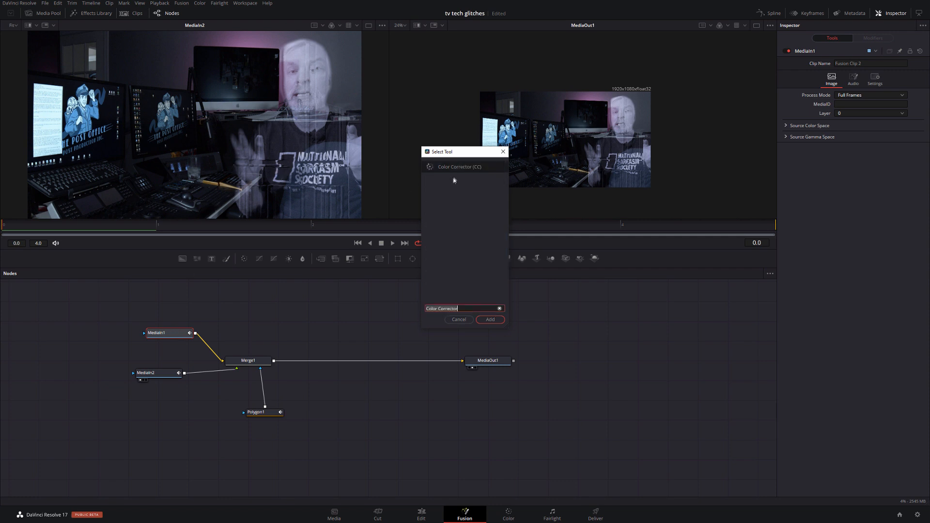
click(489, 320)
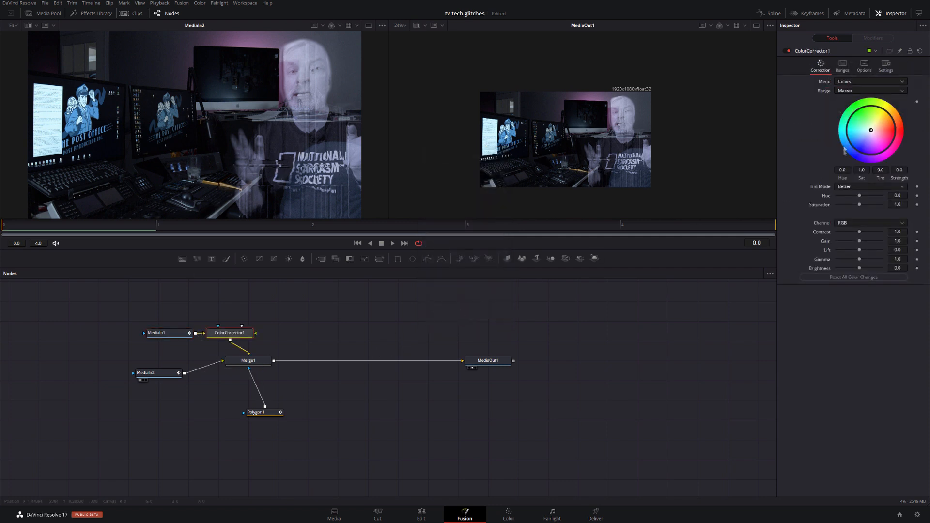
drag(871, 130, 893, 120)
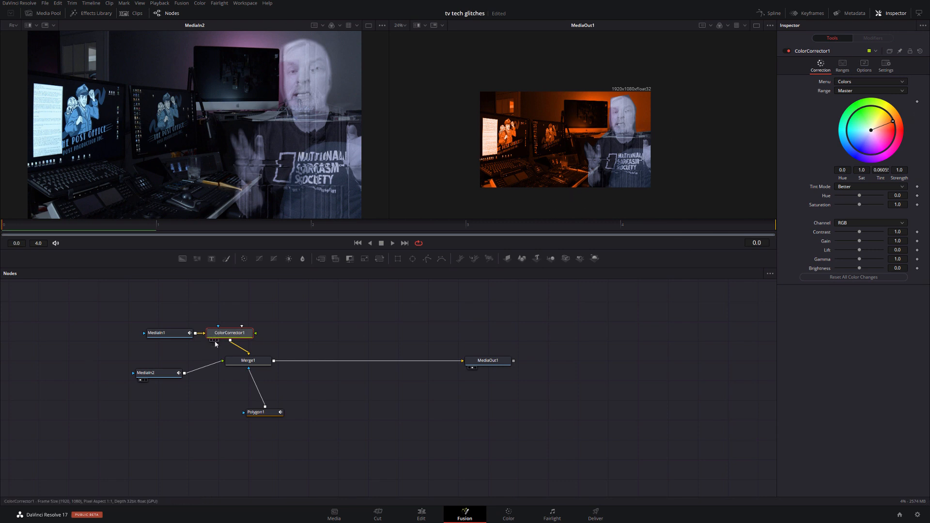
key(Delete)
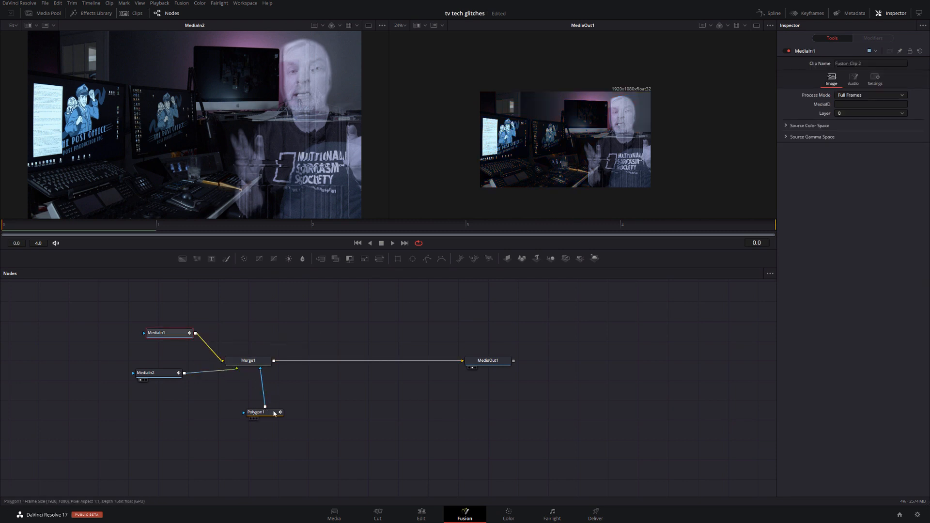
Step: Set the Polygon1 mask's soft edge to 0.06 and return to the Edit page
click(257, 412)
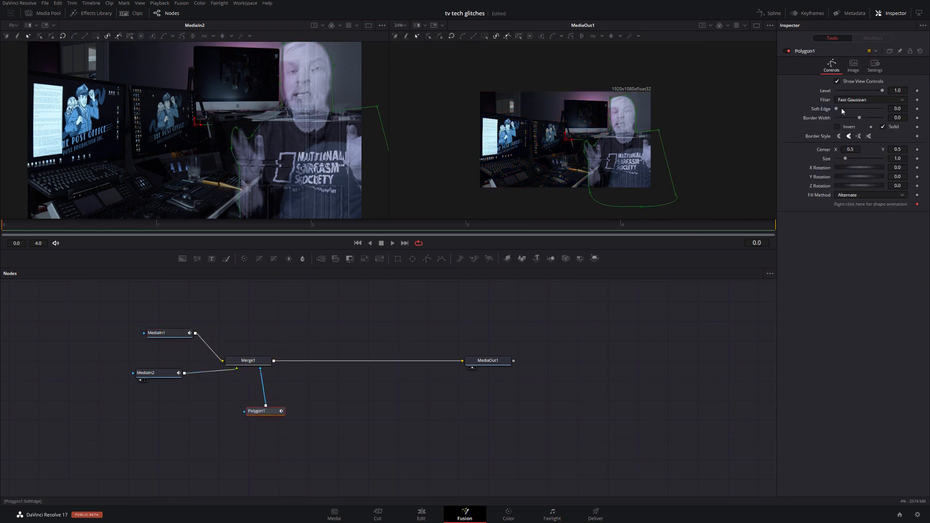
drag(841, 110, 847, 111)
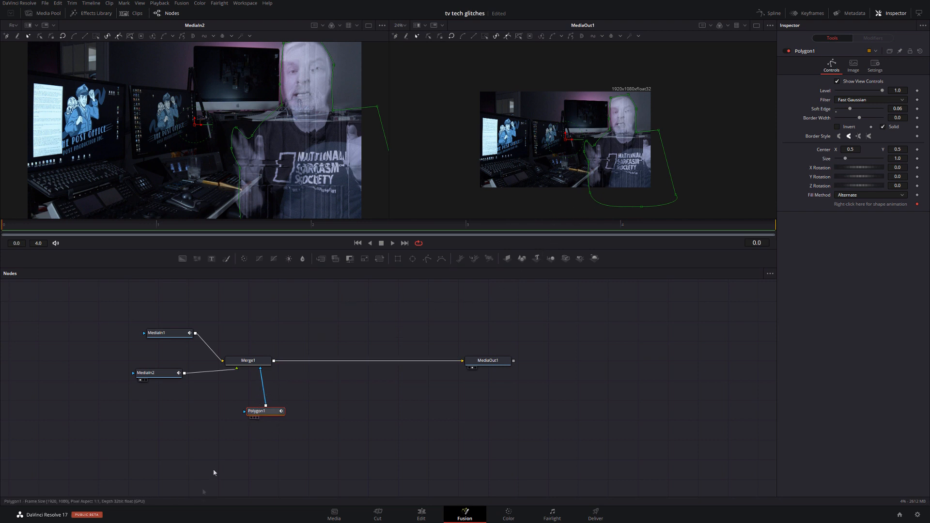
click(421, 514)
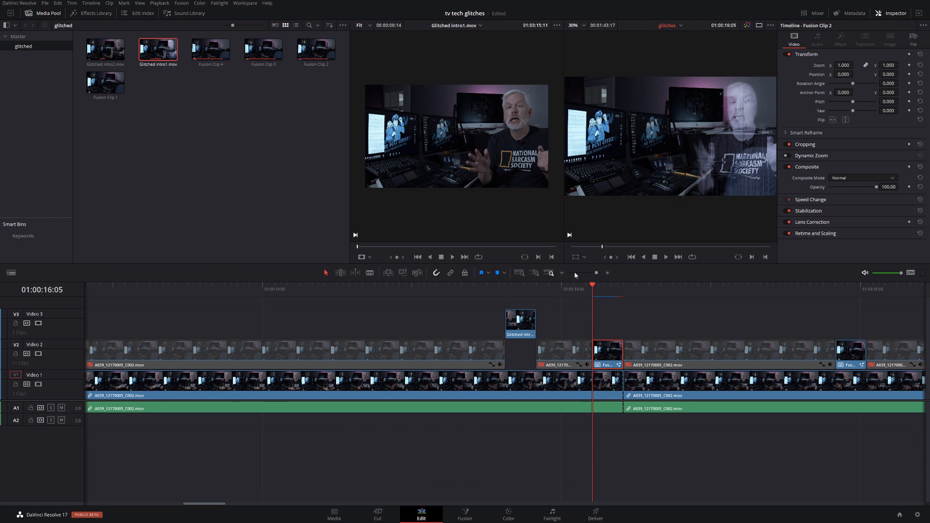
Step: Paste the Polygon1 mask onto Merge1 in the Fusion clip at 01:00:17:20 and return to the Edit page
click(562, 273)
click(627, 288)
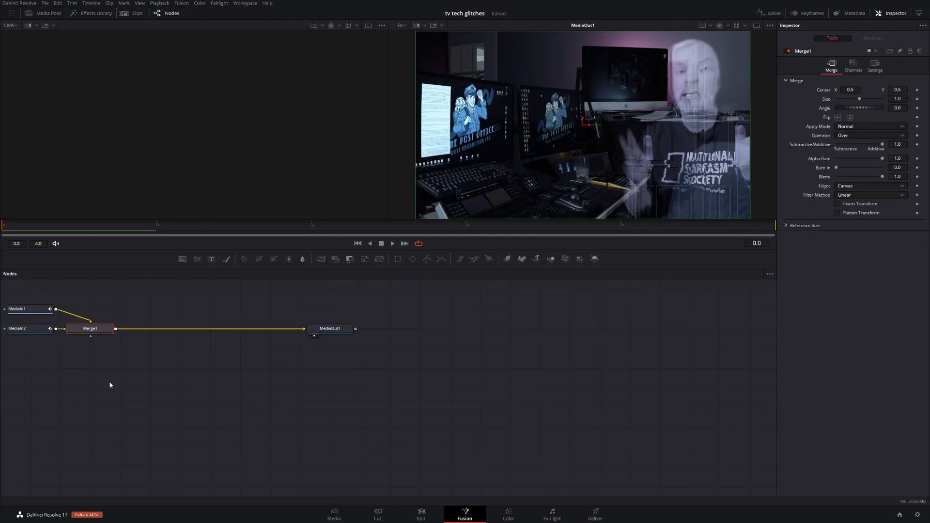
click(186, 423)
drag(110, 384, 268, 352)
key(ctrl+v)
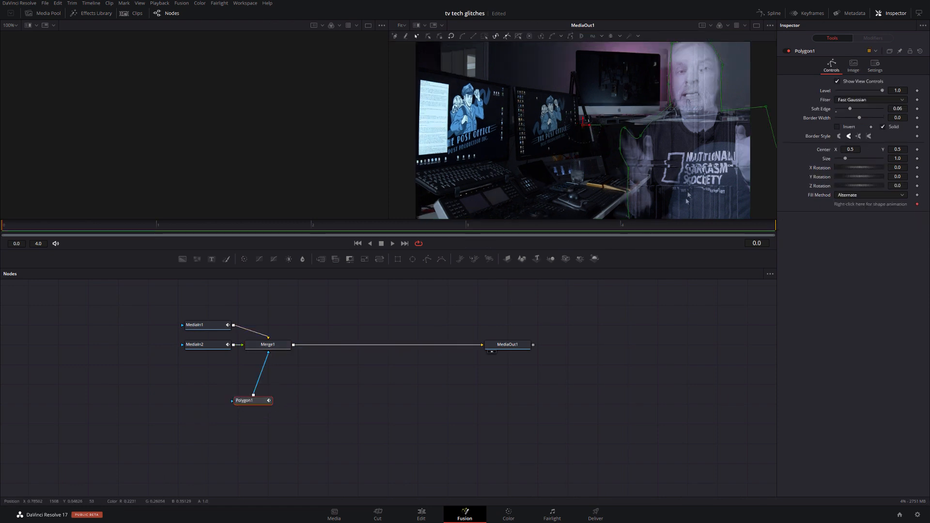
key(shift+4)
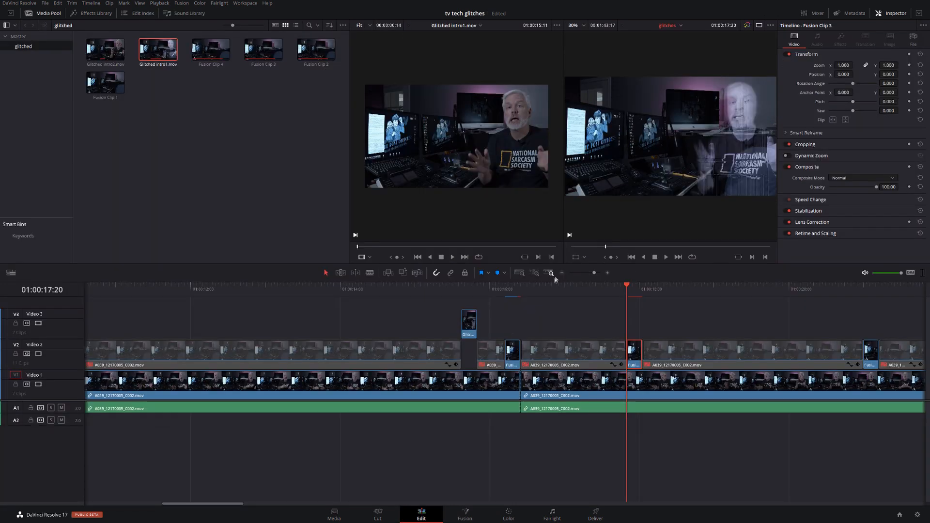
Step: Paste the Polygon1 mask onto Merge1 in the Fusion clip at 01:00:21:00 and return to the Edit page
click(562, 273)
key(Down)
click(627, 362)
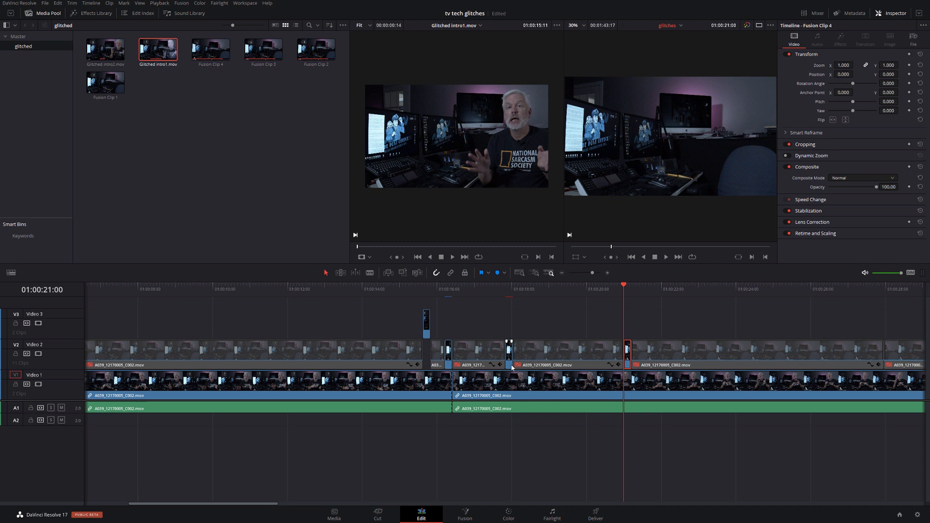
click(465, 515)
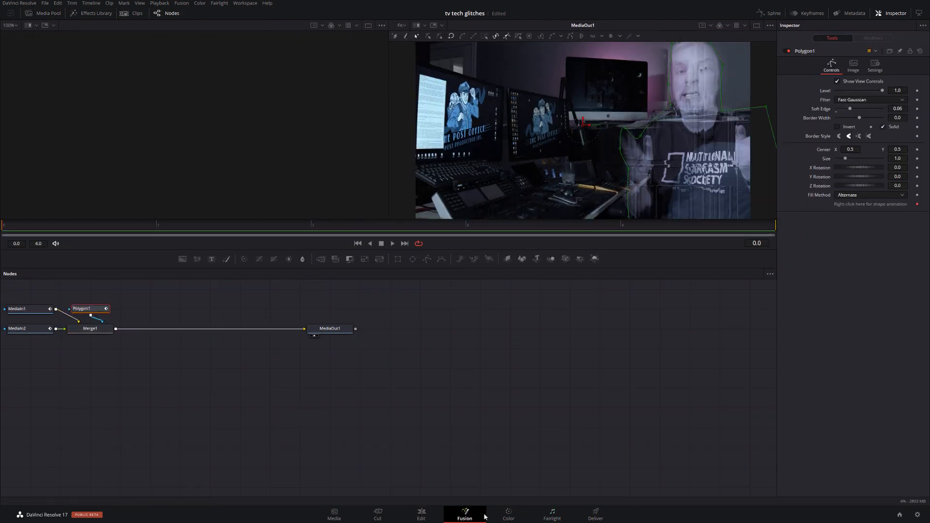
click(422, 515)
Step: Play back the masked glitch clips in the timeline from just before 01:00:15:00 to check them
click(562, 274)
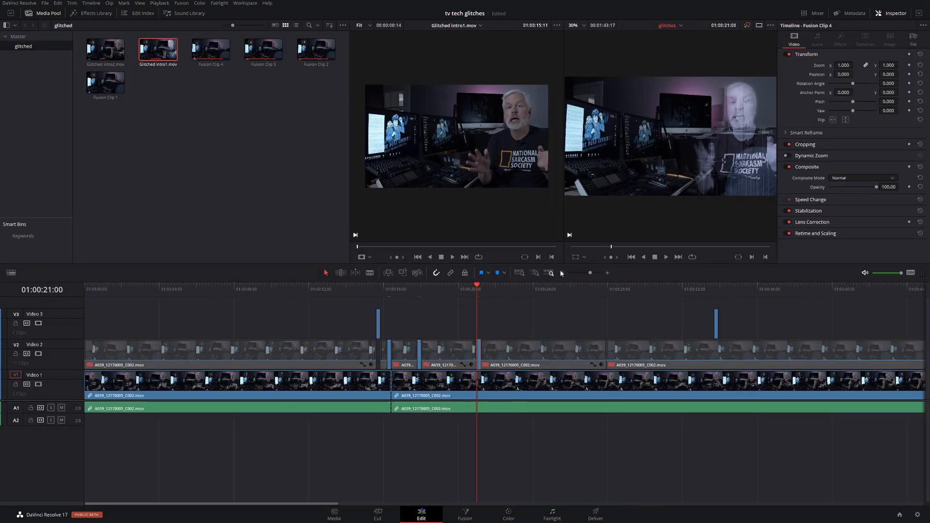
click(357, 293)
key(space)
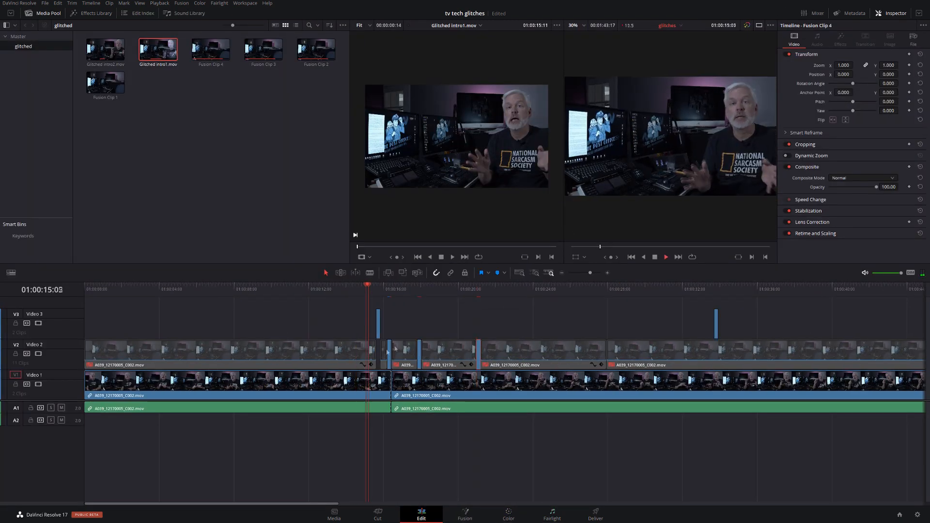
click(415, 288)
click(418, 289)
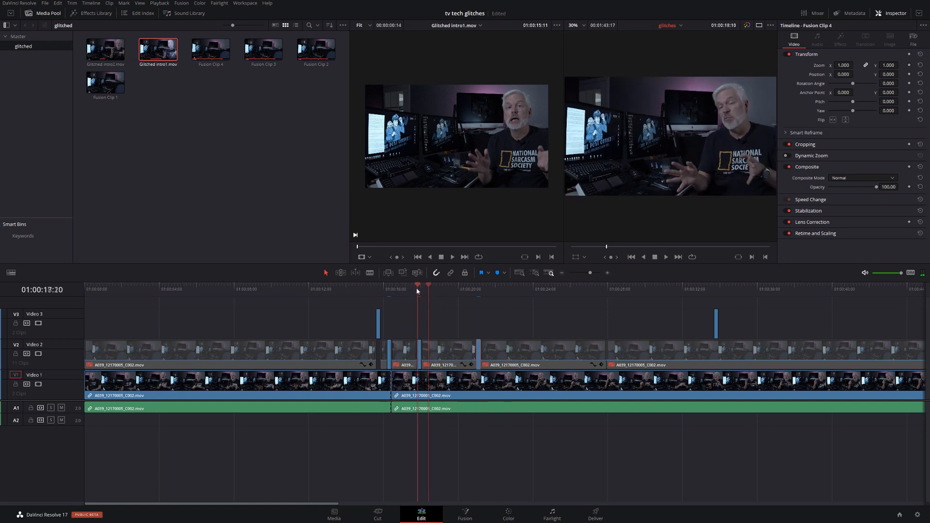
click(377, 289)
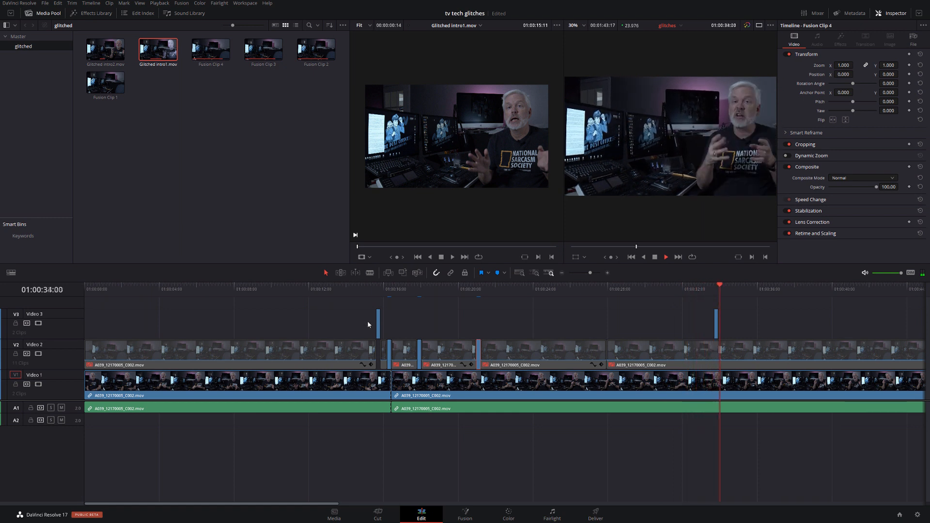
key(space)
Step: Move the Glitched intro1.mov clip at 01:00:15:15 from Video 3 down to Video 2
click(375, 287)
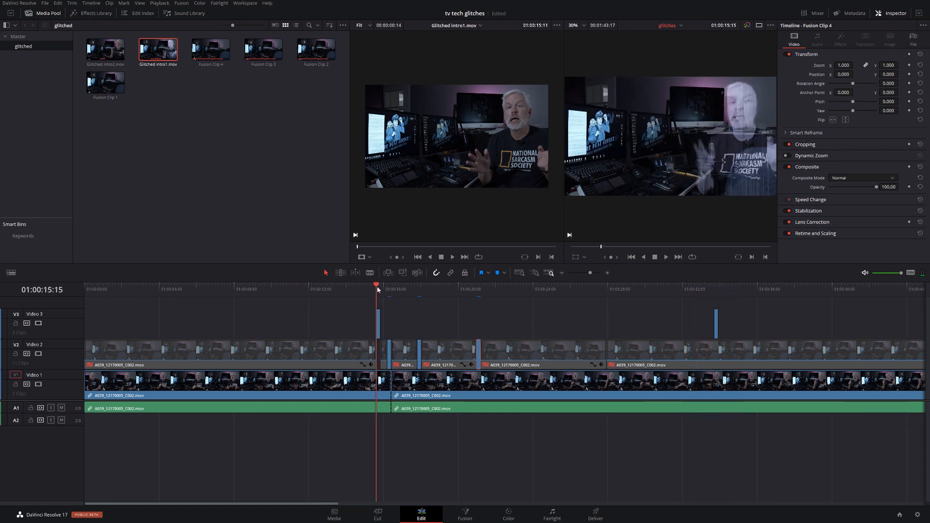
click(378, 334)
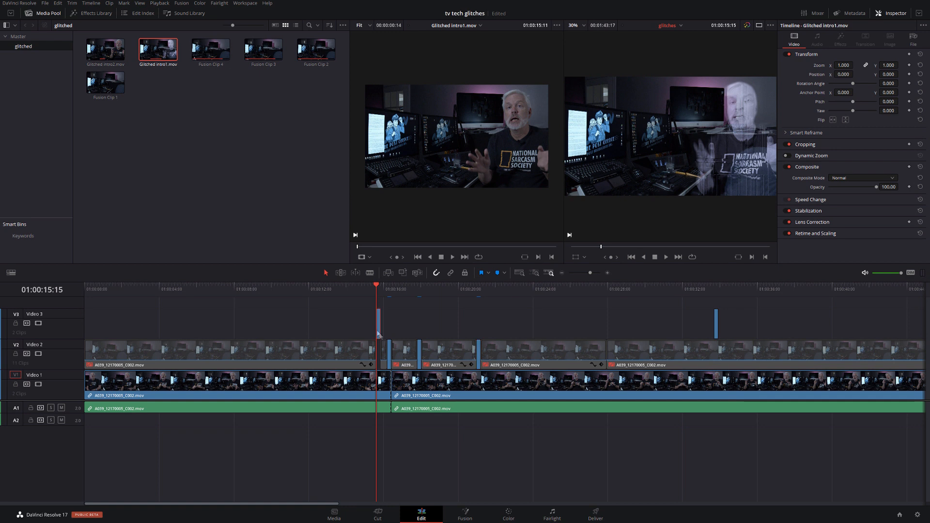
key(alt+Down)
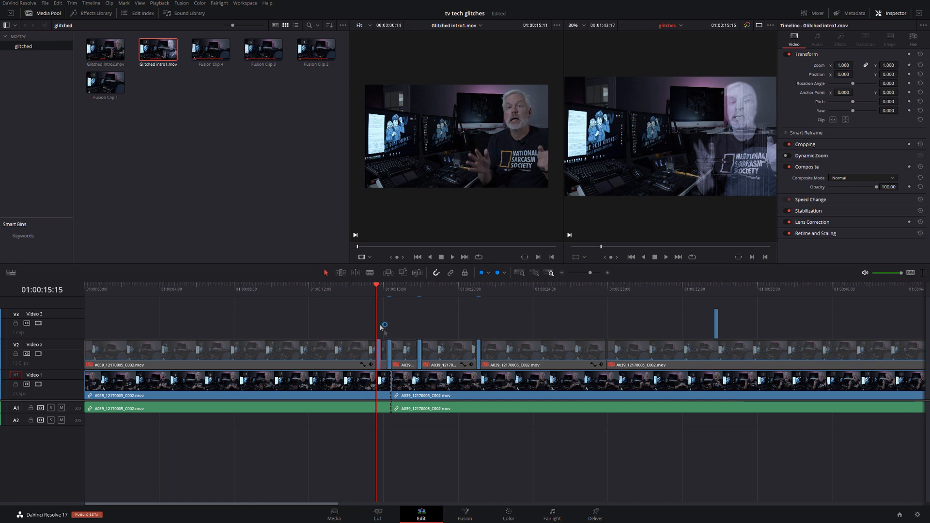
Step: Place the playhead at 01:00:15:00, add glitch sfx.wav from the Glitches folder to the media pool, and return to the Edit page
click(363, 286)
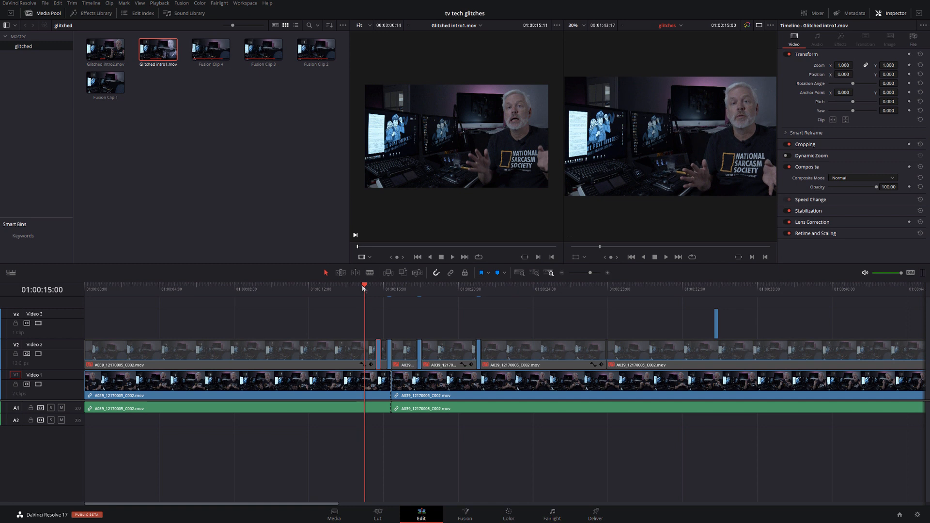
click(330, 508)
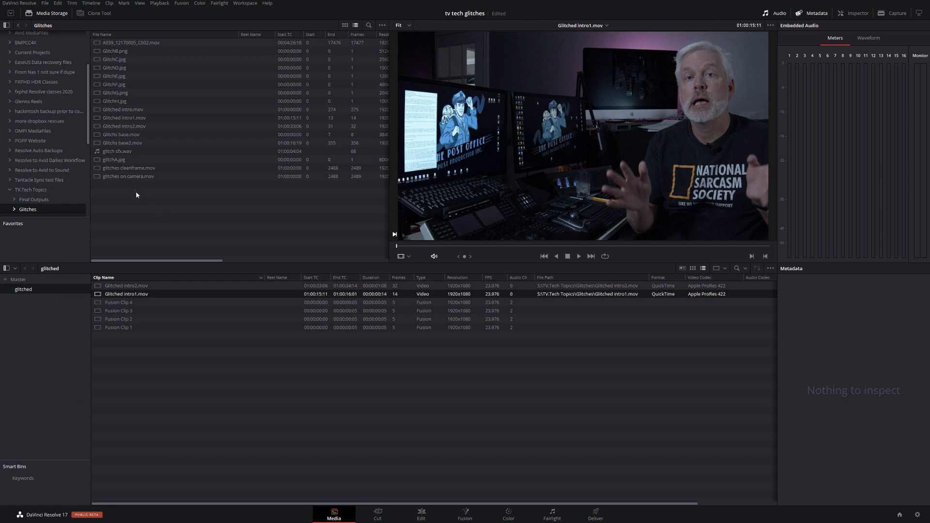
drag(119, 151, 163, 422)
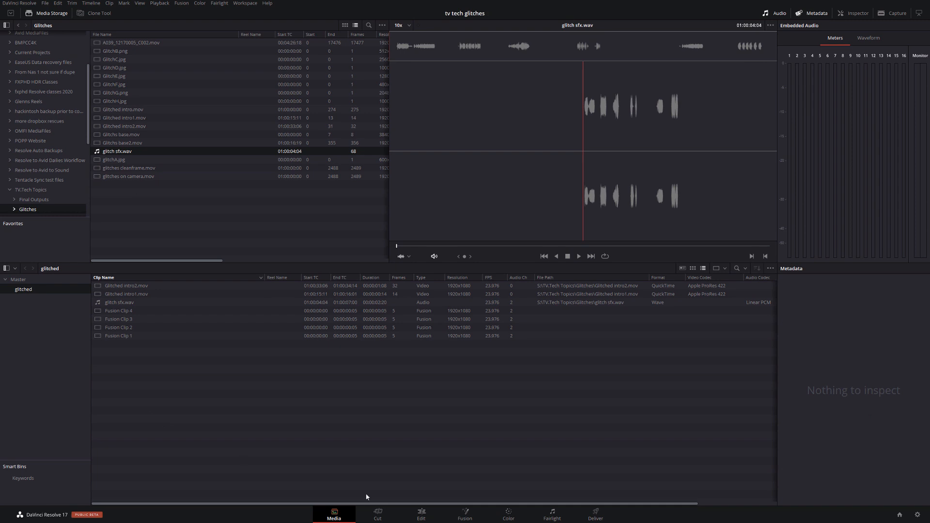
click(421, 515)
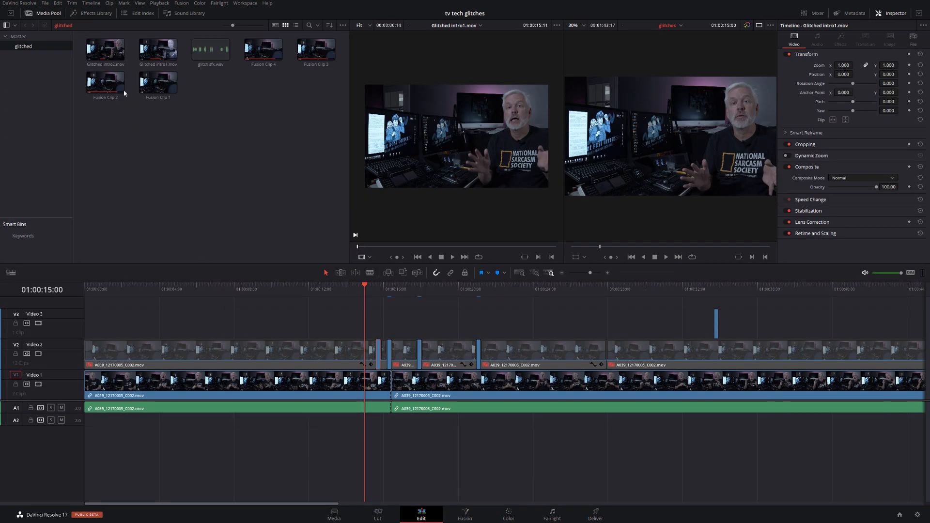
Step: Place glitch sfx.wav on Audio 2 at 01:00:15:00 and enlarge the track to show its waveform
drag(210, 49, 370, 424)
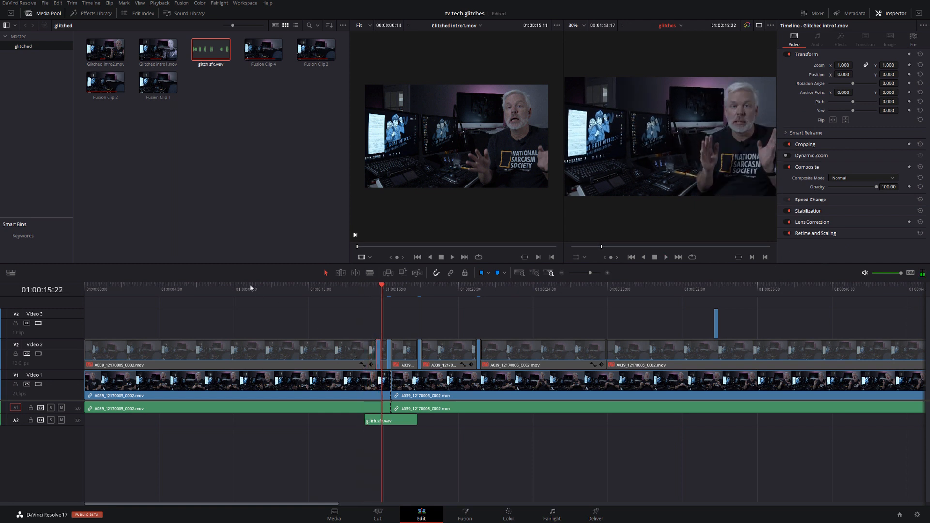
drag(23, 424, 48, 479)
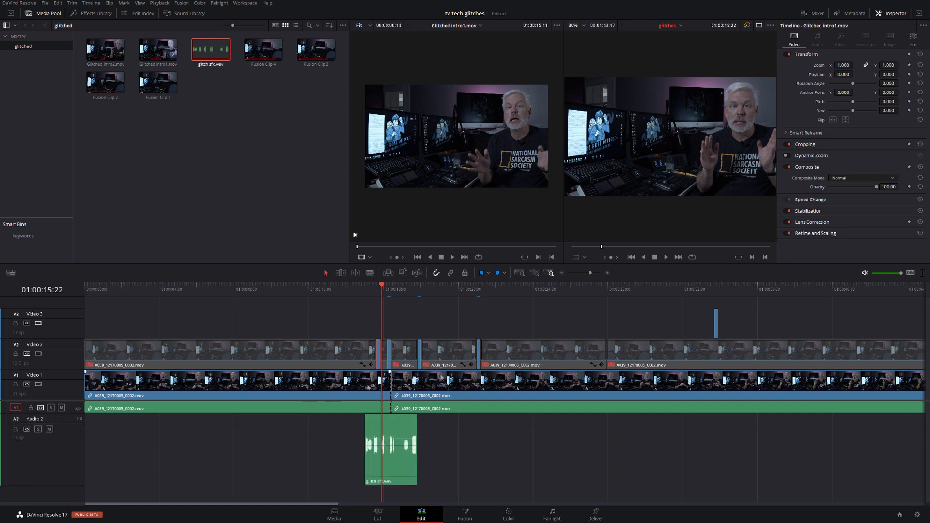
click(607, 273)
click(607, 273)
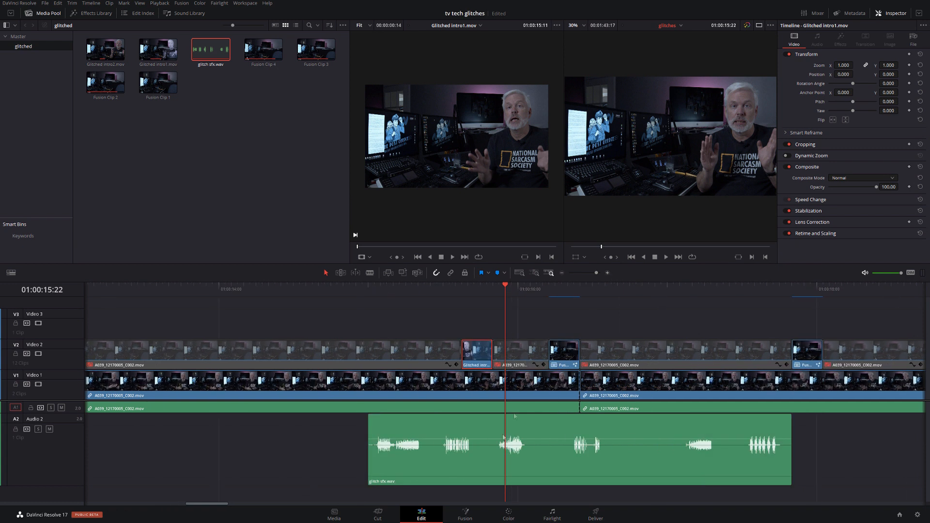
Step: Shift and cut glitch sfx.wav so one sound burst starts at 01:00:15:15 and another sits beneath the next Fusion clip
drag(425, 426, 456, 442)
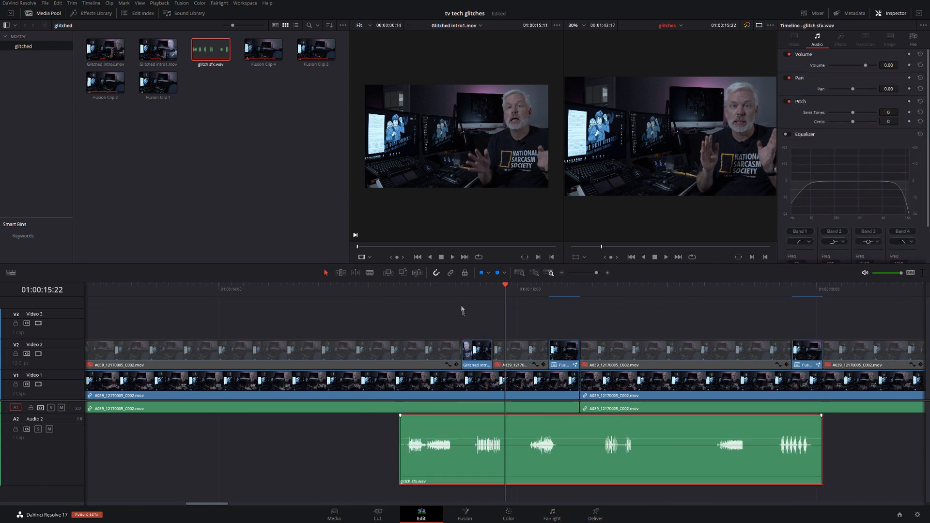
click(462, 287)
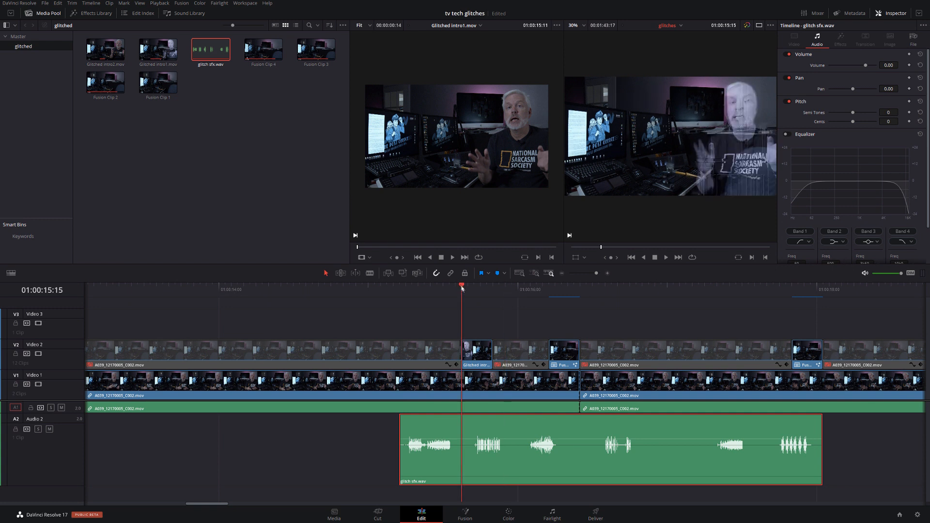
drag(512, 427, 502, 426)
drag(389, 437, 459, 429)
drag(809, 425, 692, 433)
click(496, 427)
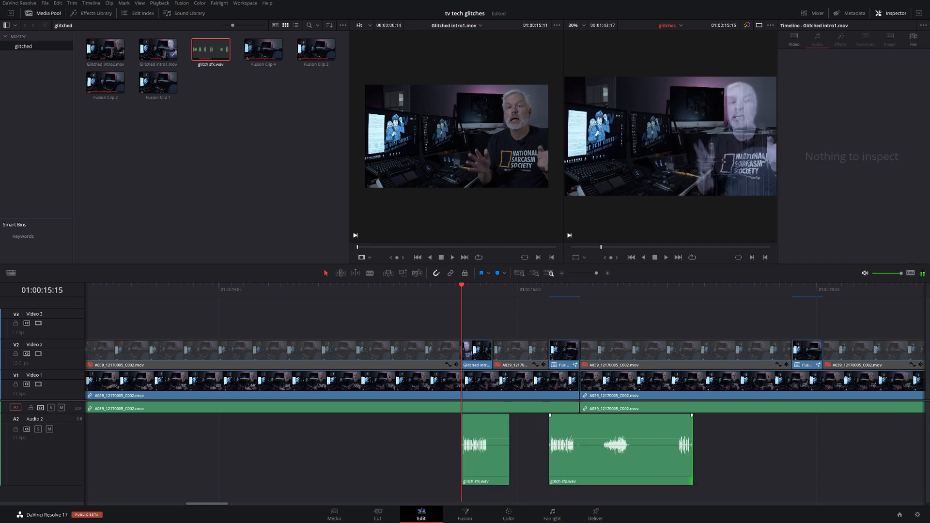
Step: Trim the second sound burst to its Fusion clip and move another glitch sfx.wav piece to the Fusion clip at 01:00:17:20
drag(549, 426, 591, 428)
drag(658, 433, 601, 430)
drag(664, 433, 855, 432)
drag(208, 504, 215, 504)
drag(798, 431, 666, 427)
Step: Turn off snapping and position a further glitch sfx.wav piece beneath the Fusion clip at 01:00:21:00
click(437, 274)
drag(213, 503, 242, 509)
drag(97, 448, 580, 399)
drag(604, 443, 786, 431)
drag(560, 432, 579, 439)
Step: Move the remaining glitch sfx.wav piece beneath Glitched intro2.mov near 01:00:33:16 and fine-tune its alignment
click(563, 274)
drag(390, 456, 720, 434)
click(715, 289)
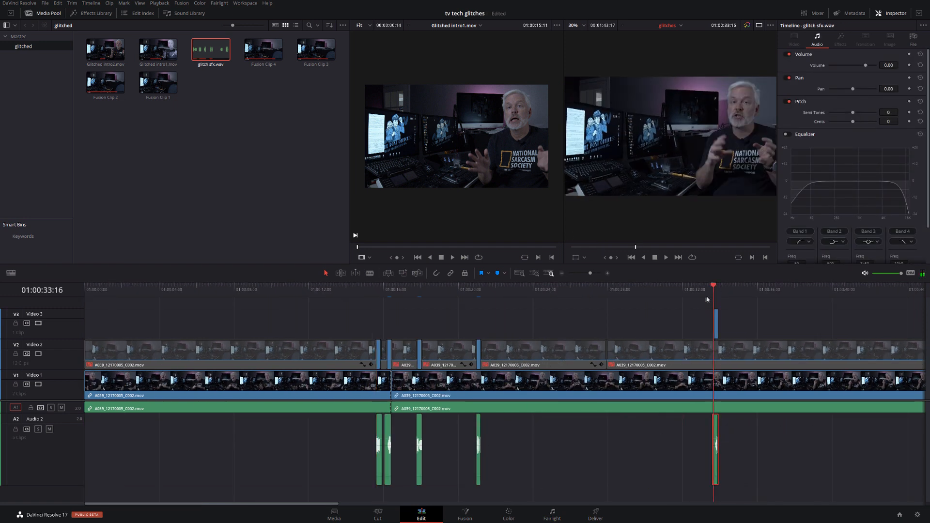
click(606, 274)
drag(541, 427, 535, 426)
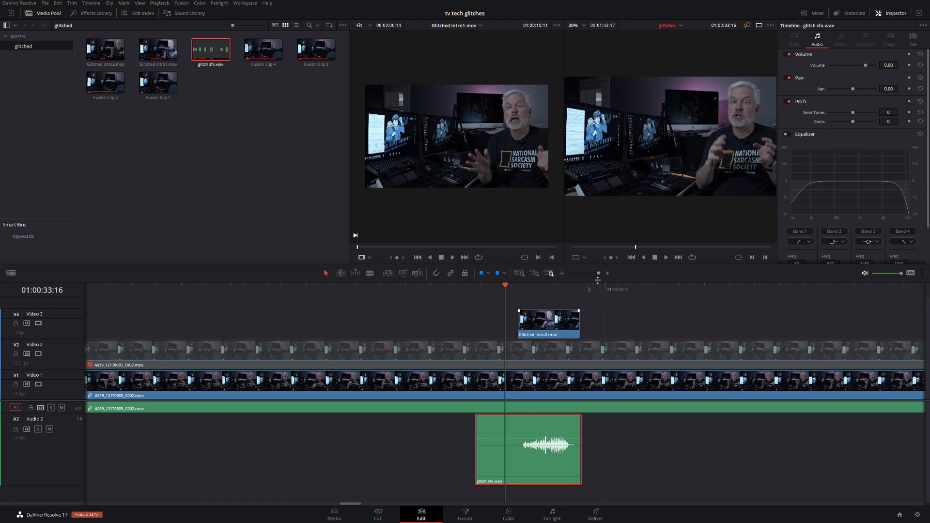
Step: Enlarge the Audio 1 track and play back the glitch section from about 01:00:12:00 with its sound effects
click(560, 274)
click(560, 275)
click(561, 275)
click(561, 275)
click(560, 274)
click(561, 274)
drag(139, 286, 146, 291)
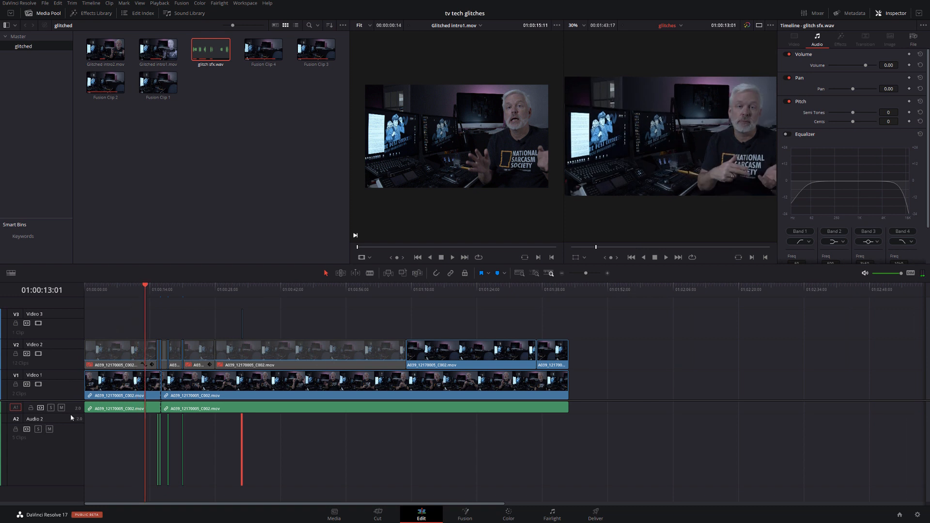
key(j)
key(j)
key(j)
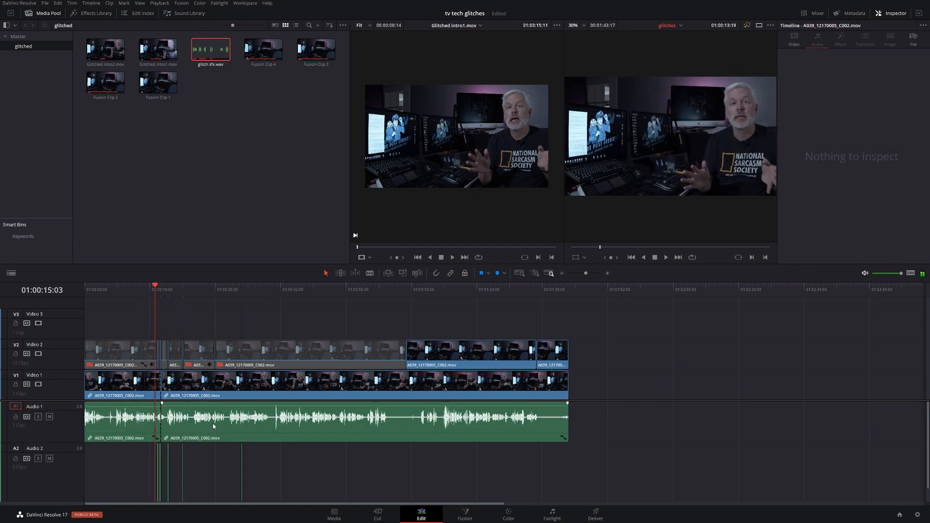
key(space)
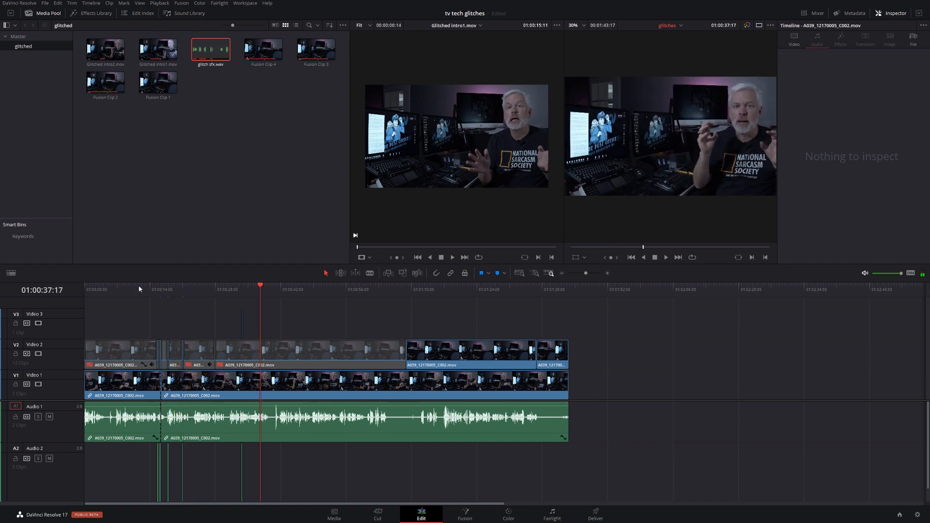
click(139, 290)
key(space)
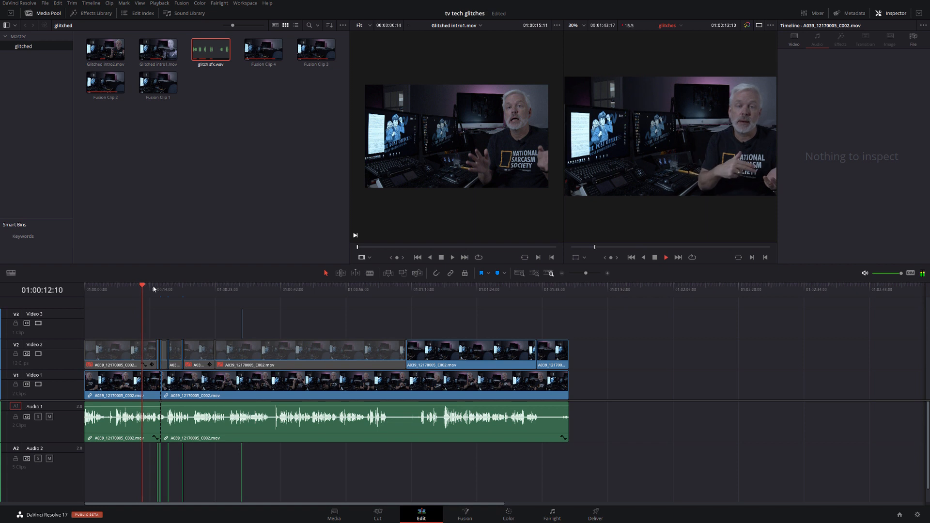